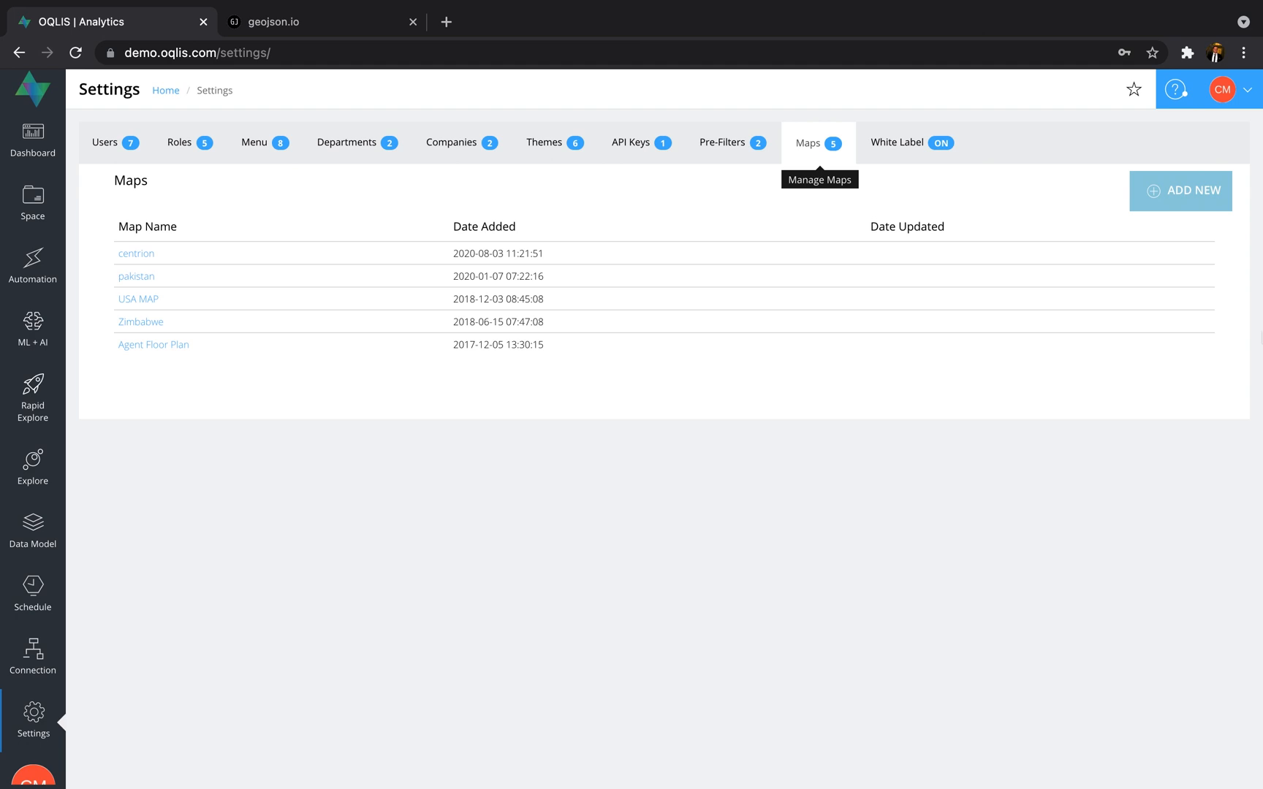
Step: Open the form for adding a new map, and switch to geojson.io
click(1155, 197)
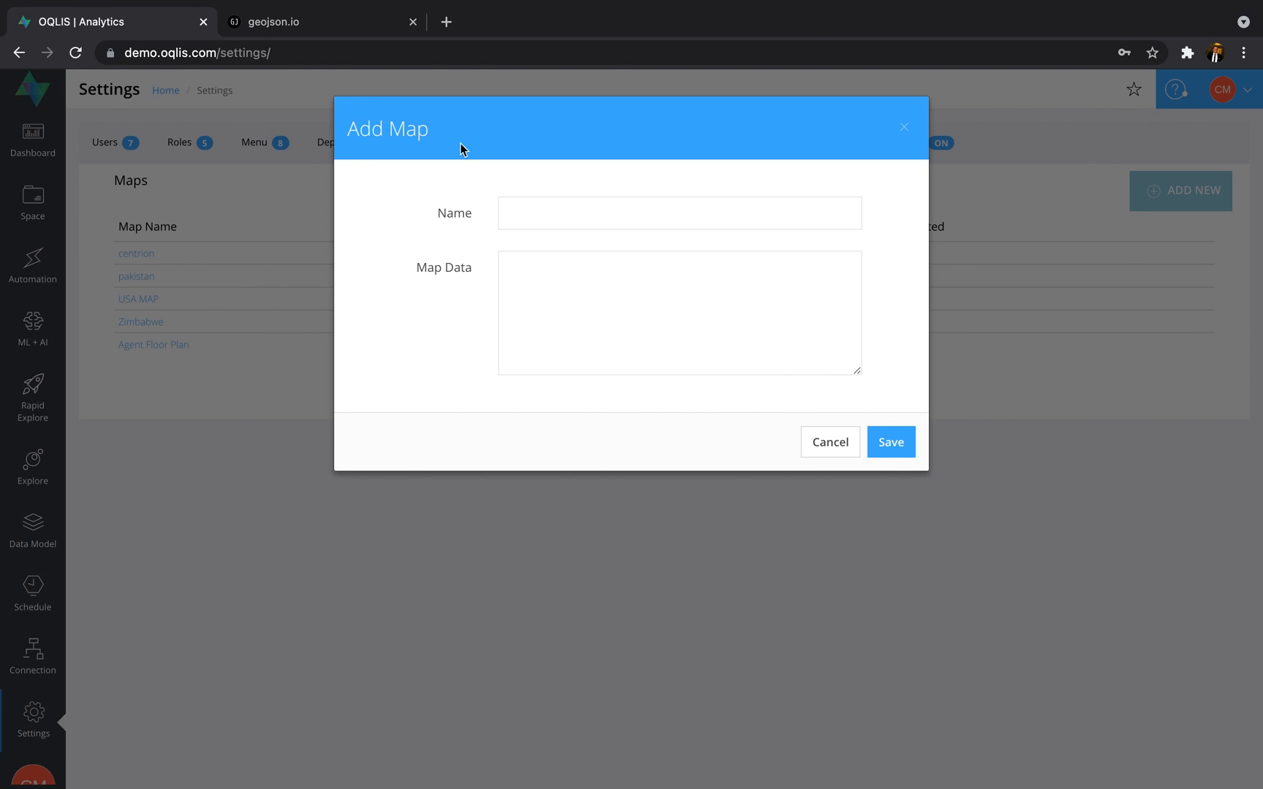
click(319, 26)
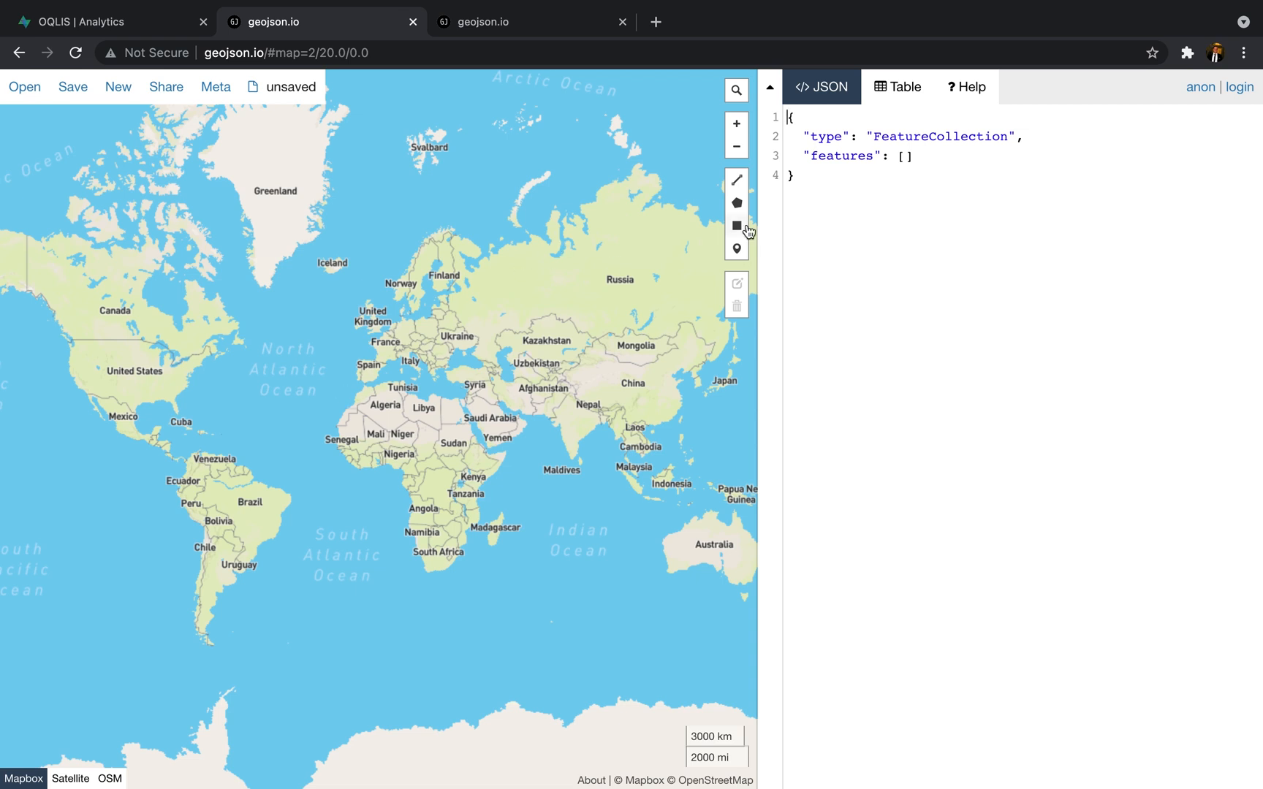
Step: Draw a trial rectangle covering Europe and Africa on the world map
click(745, 228)
drag(303, 315, 564, 564)
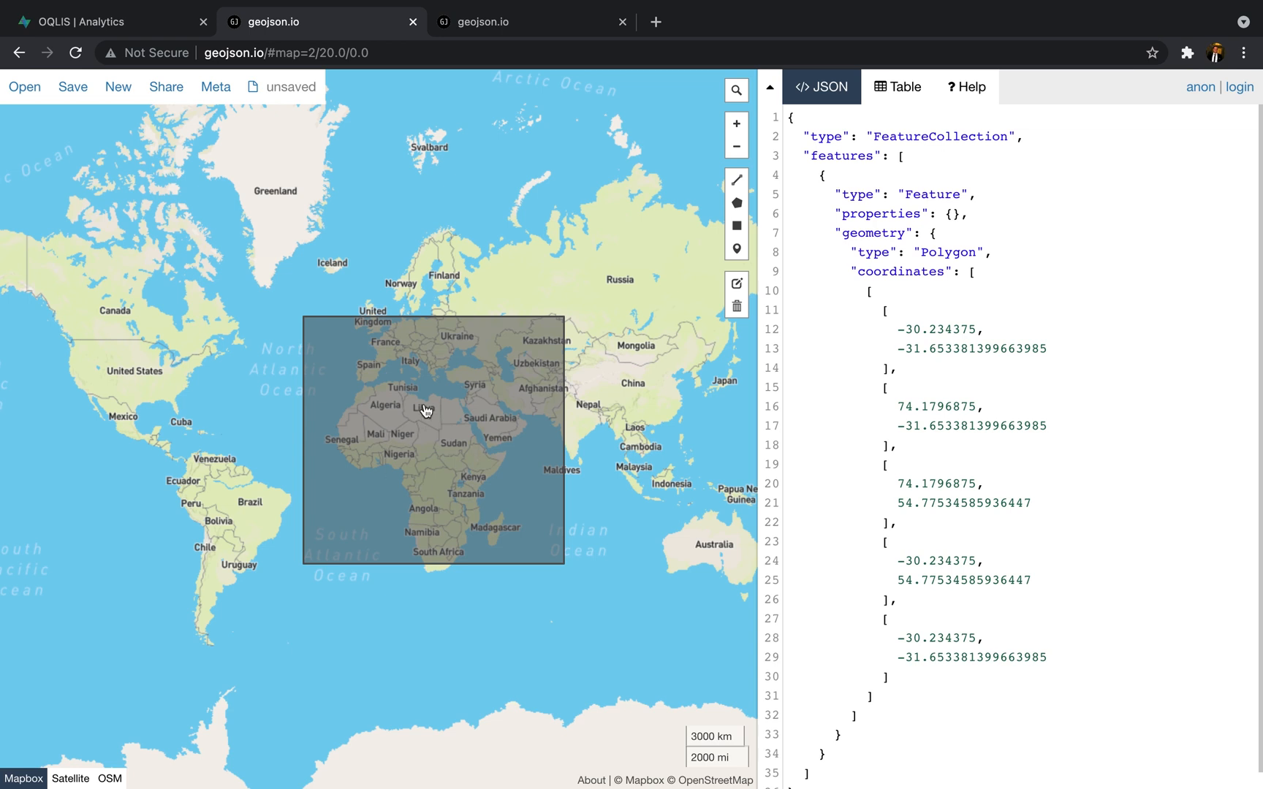
click(505, 22)
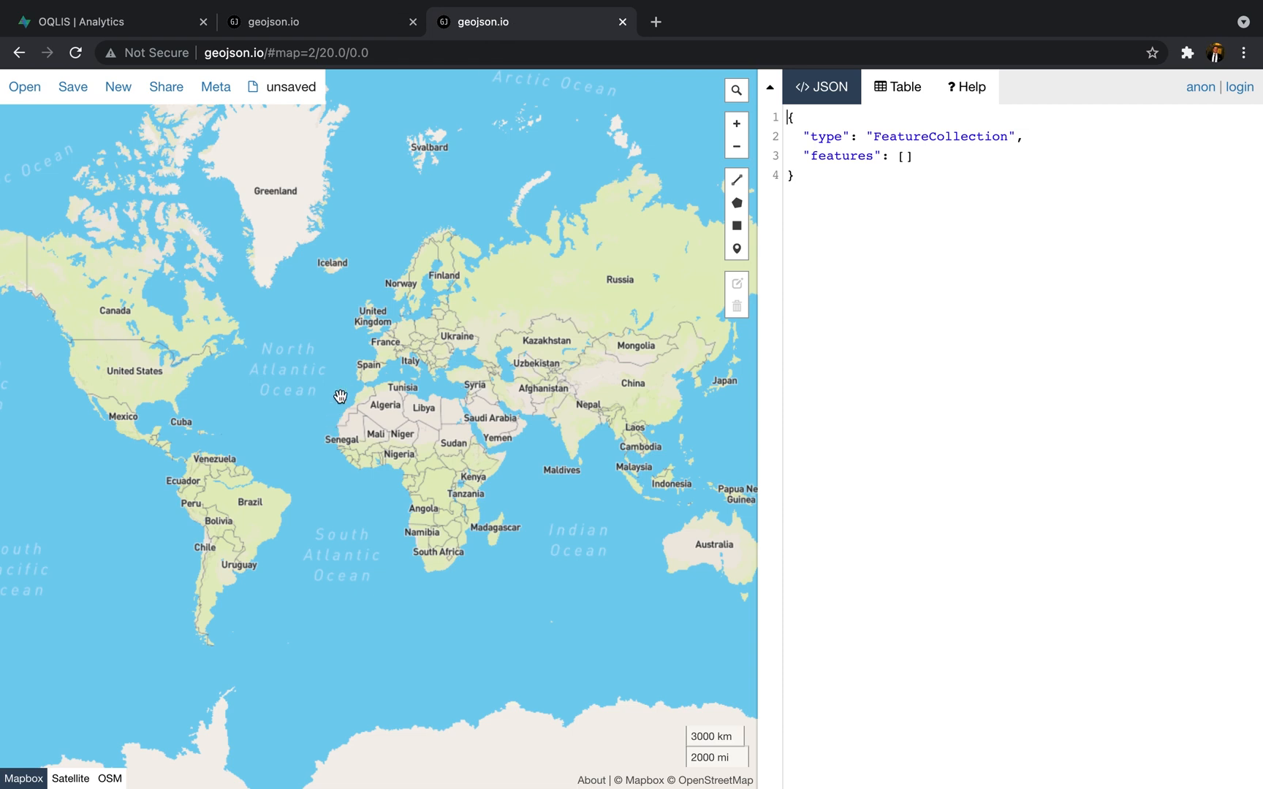
scroll(308, 375, up, 10)
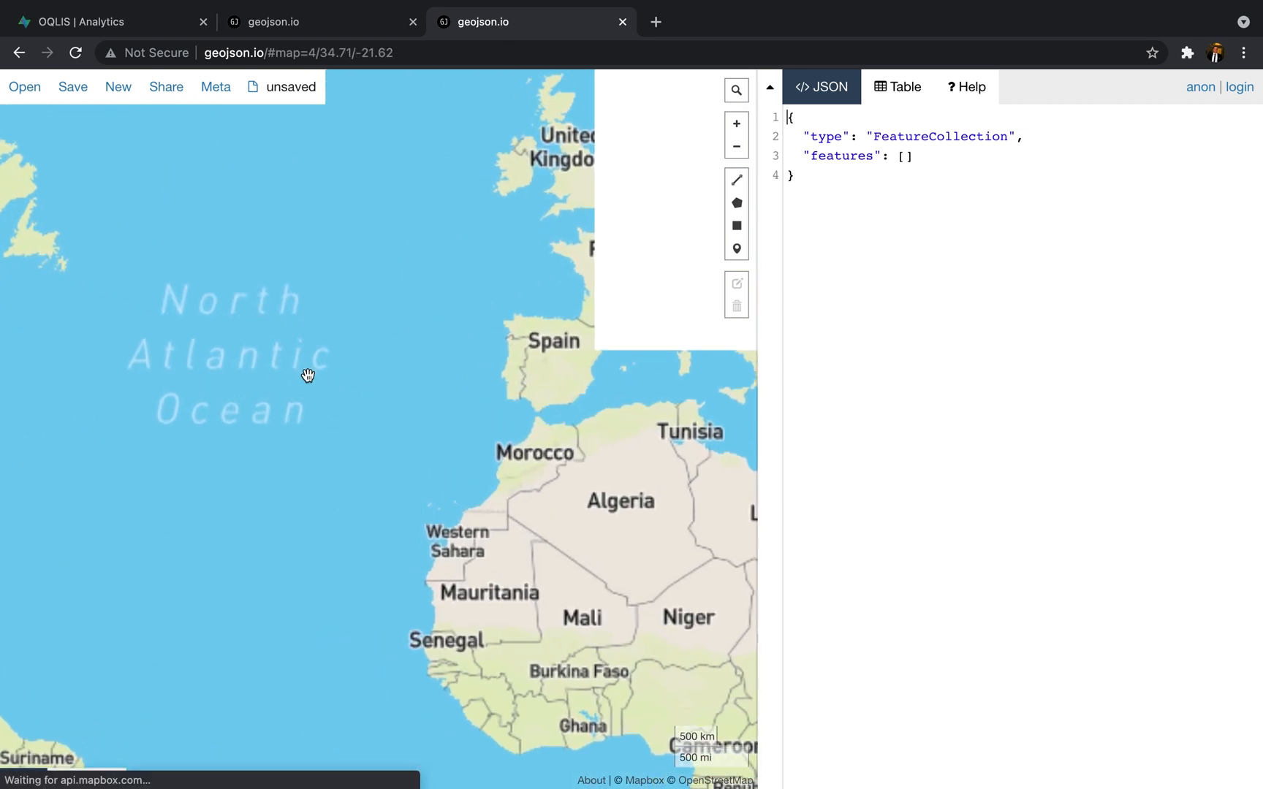
scroll(308, 374, up, 15)
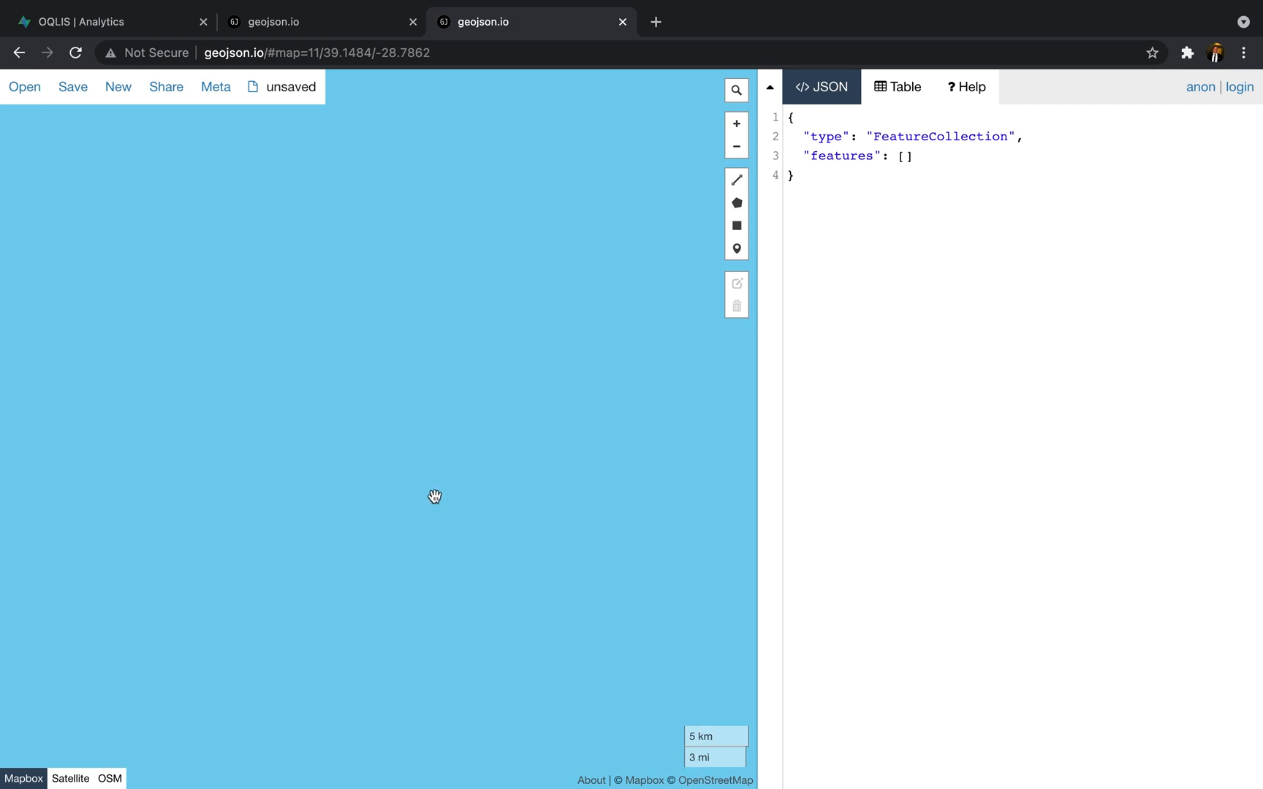
scroll(434, 497, up, 5)
scroll(434, 497, up, 5)
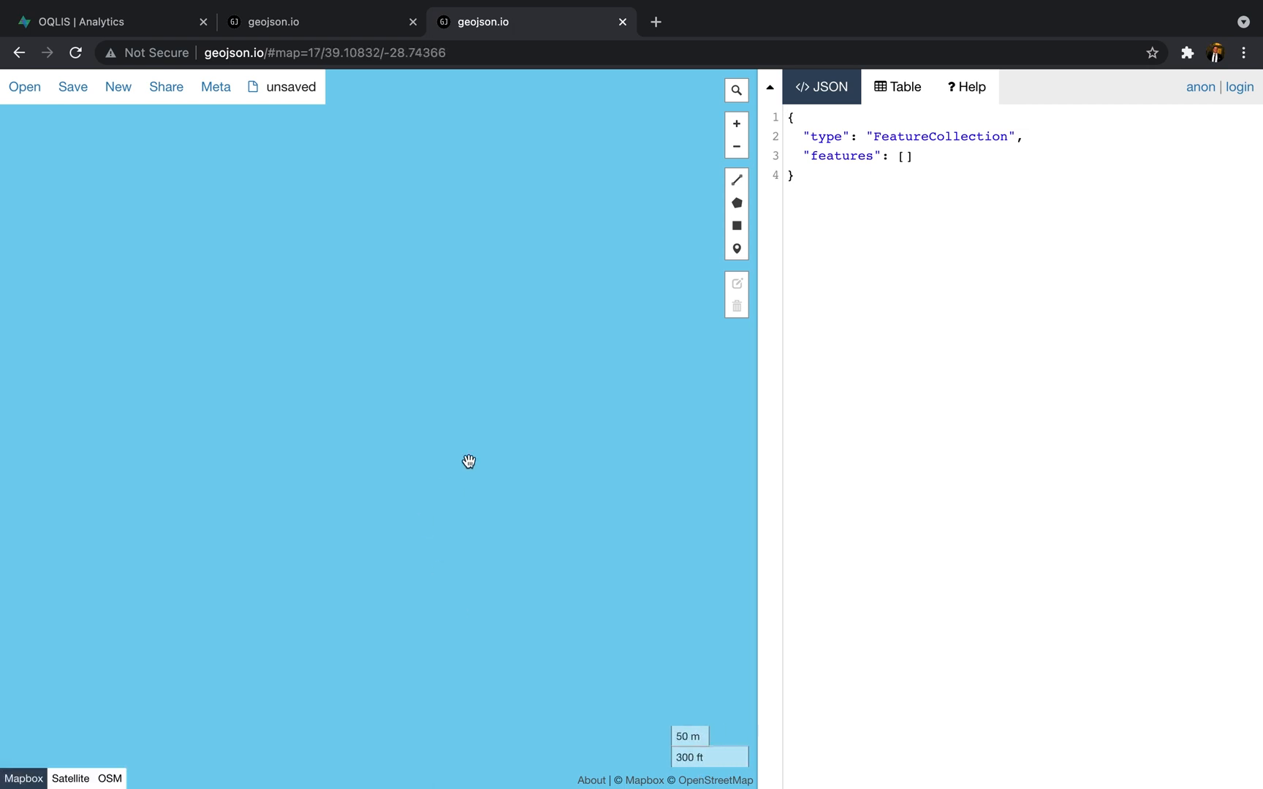
click(736, 147)
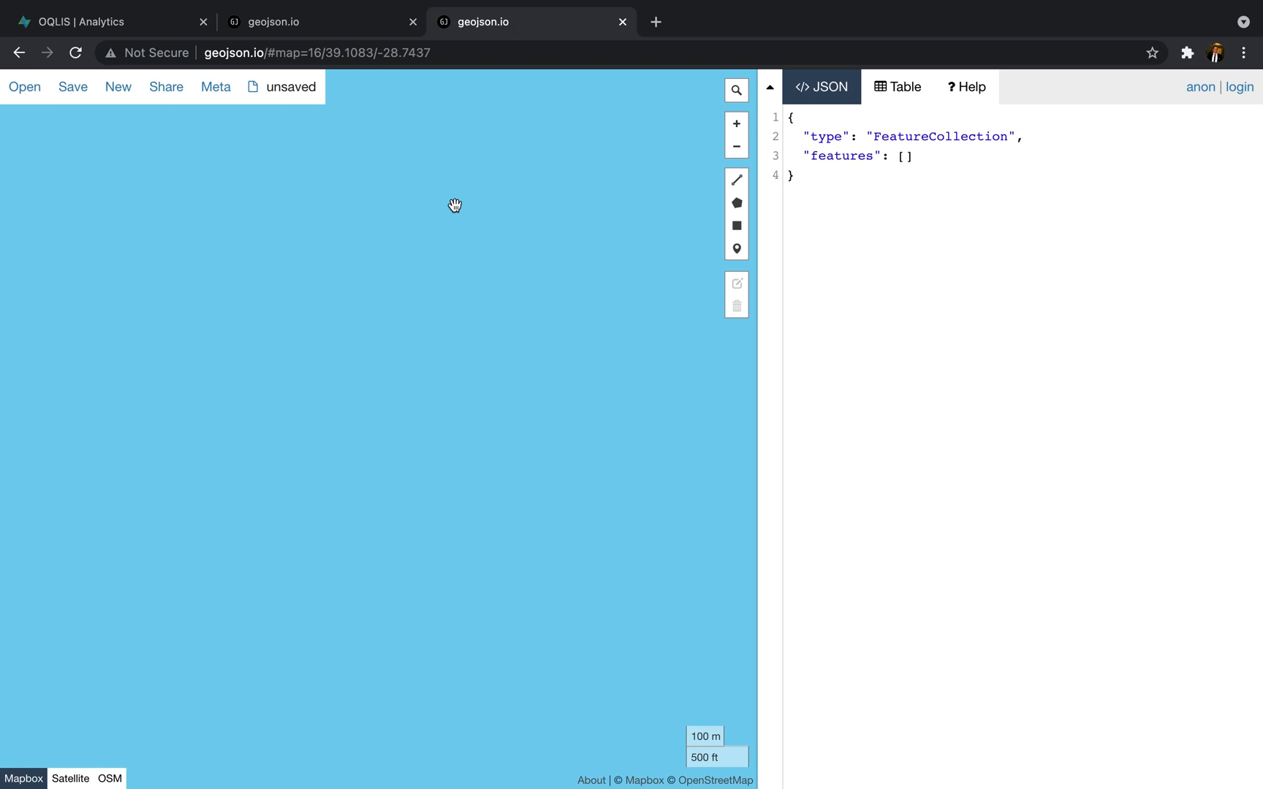
mouse_move(217, 87)
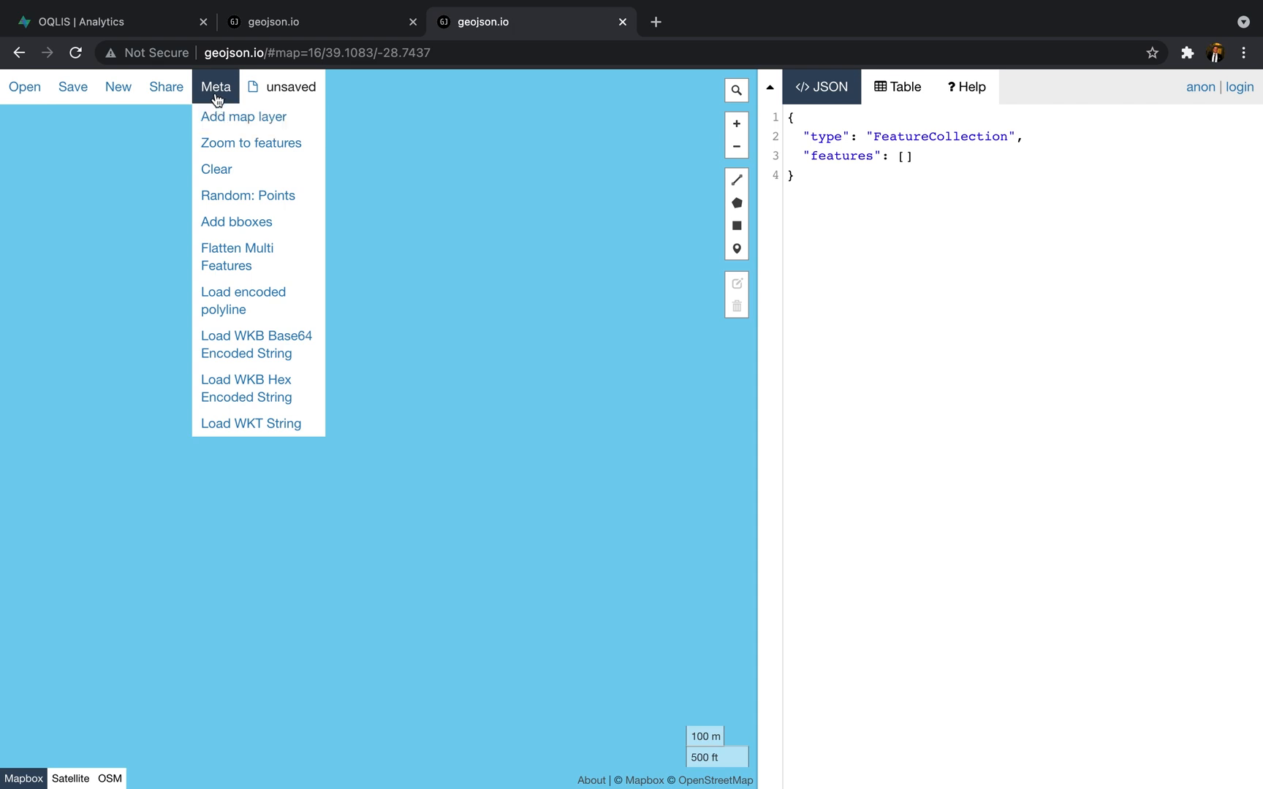
click(221, 117)
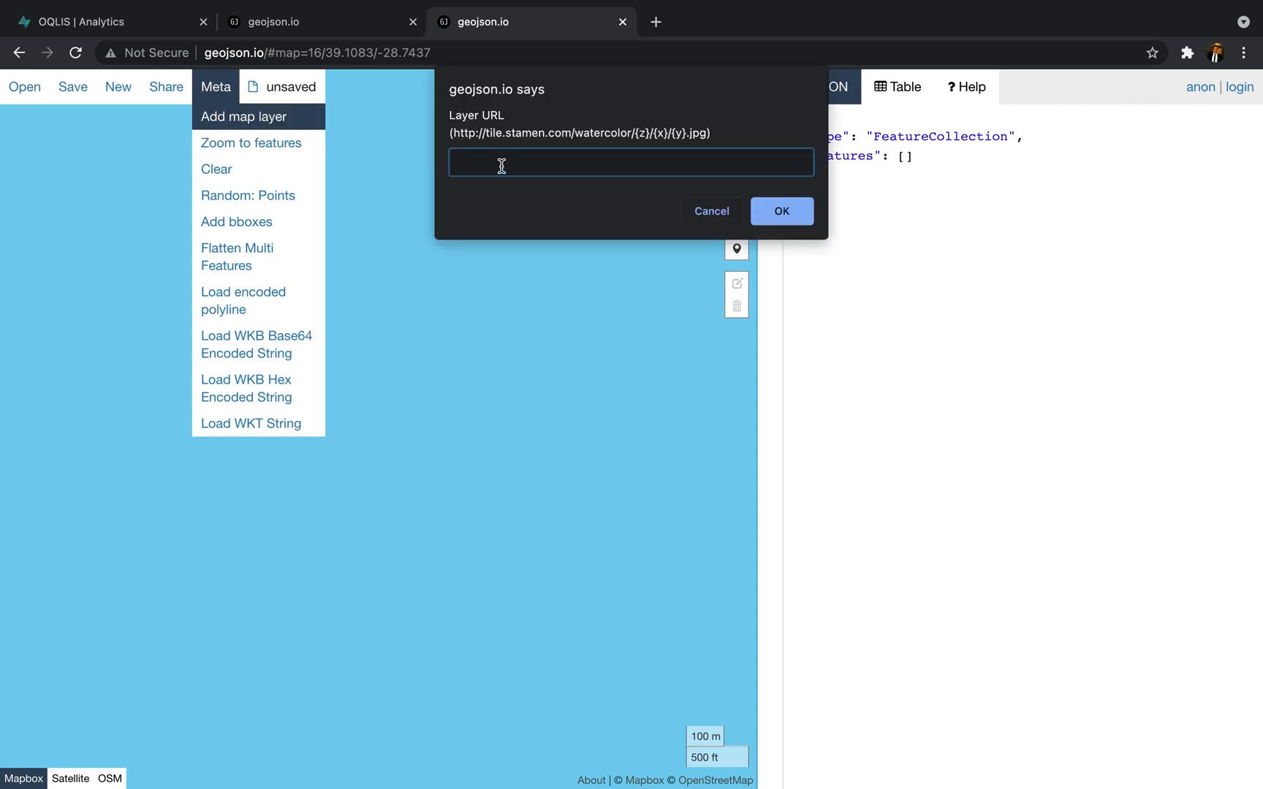
text(https://oqlis-assets.nyc3.digitaloceanspaces.com/Apartment.png)
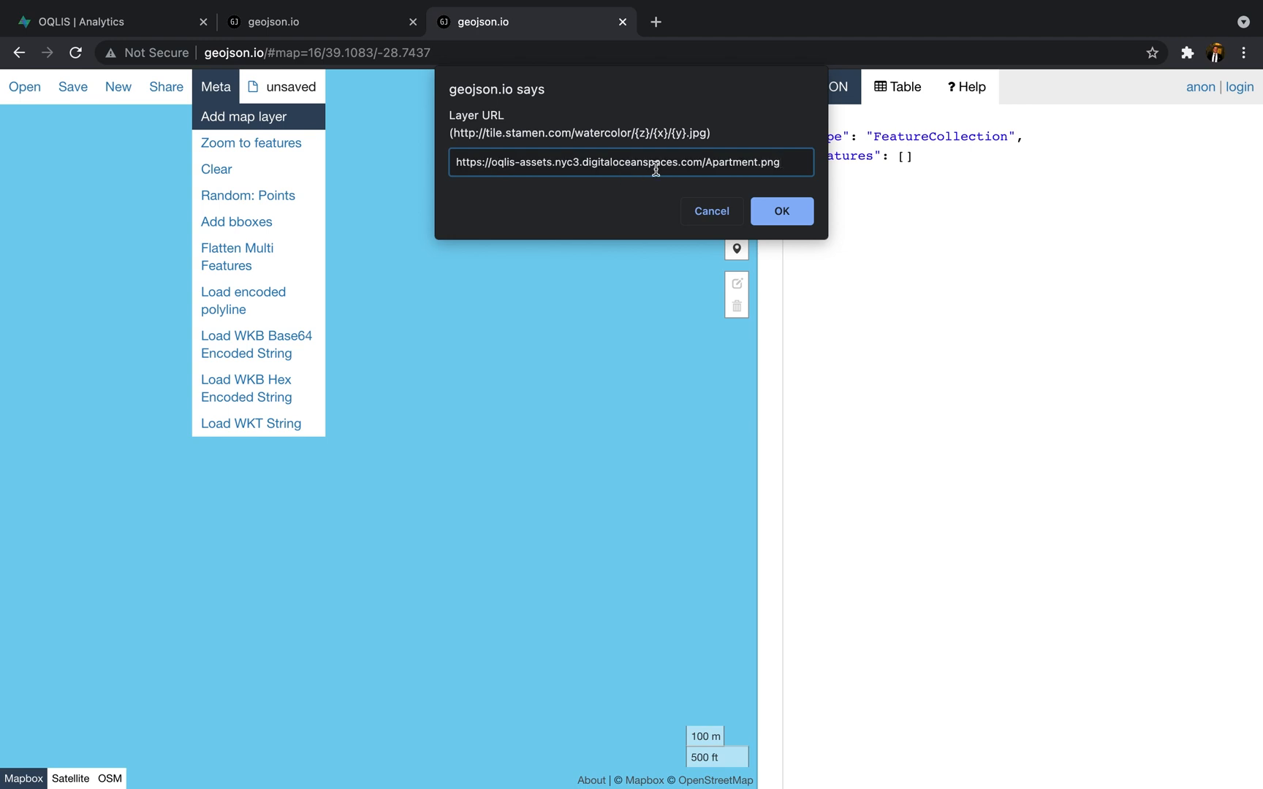
click(785, 216)
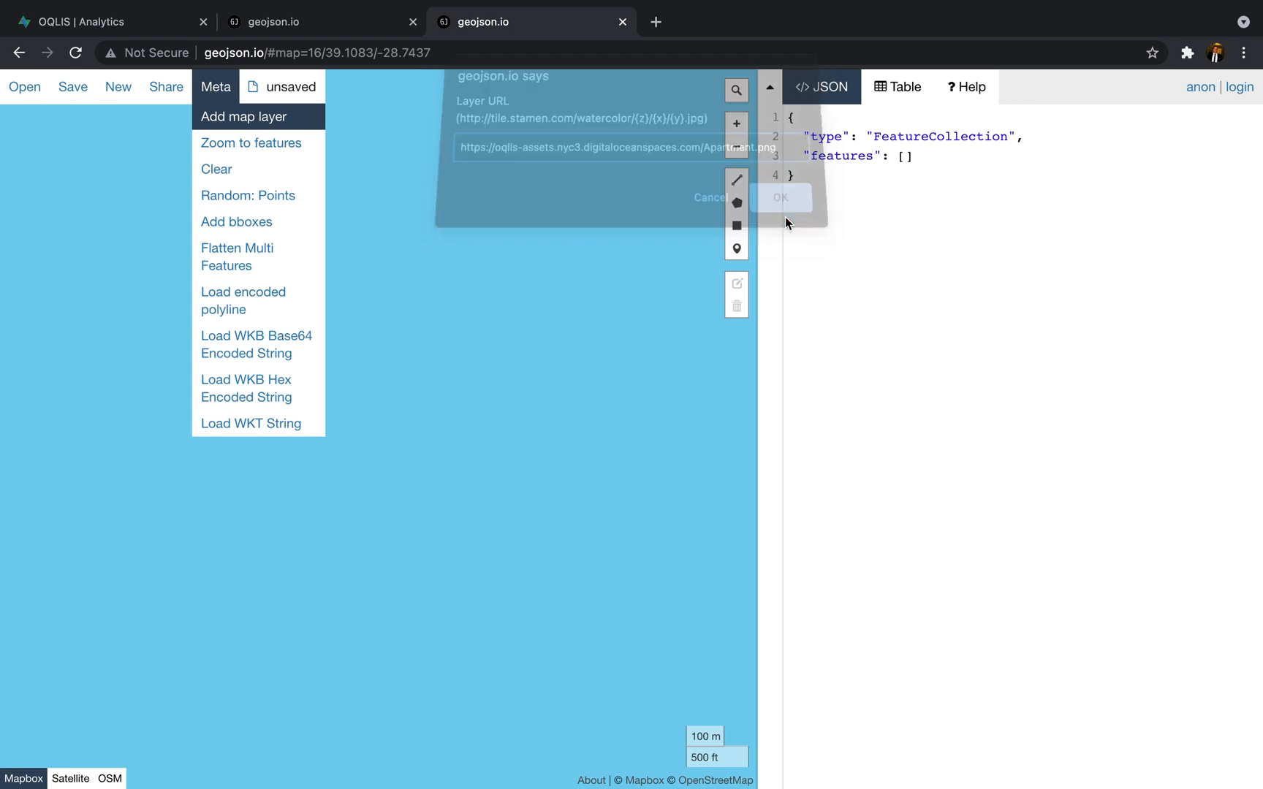
text(F)
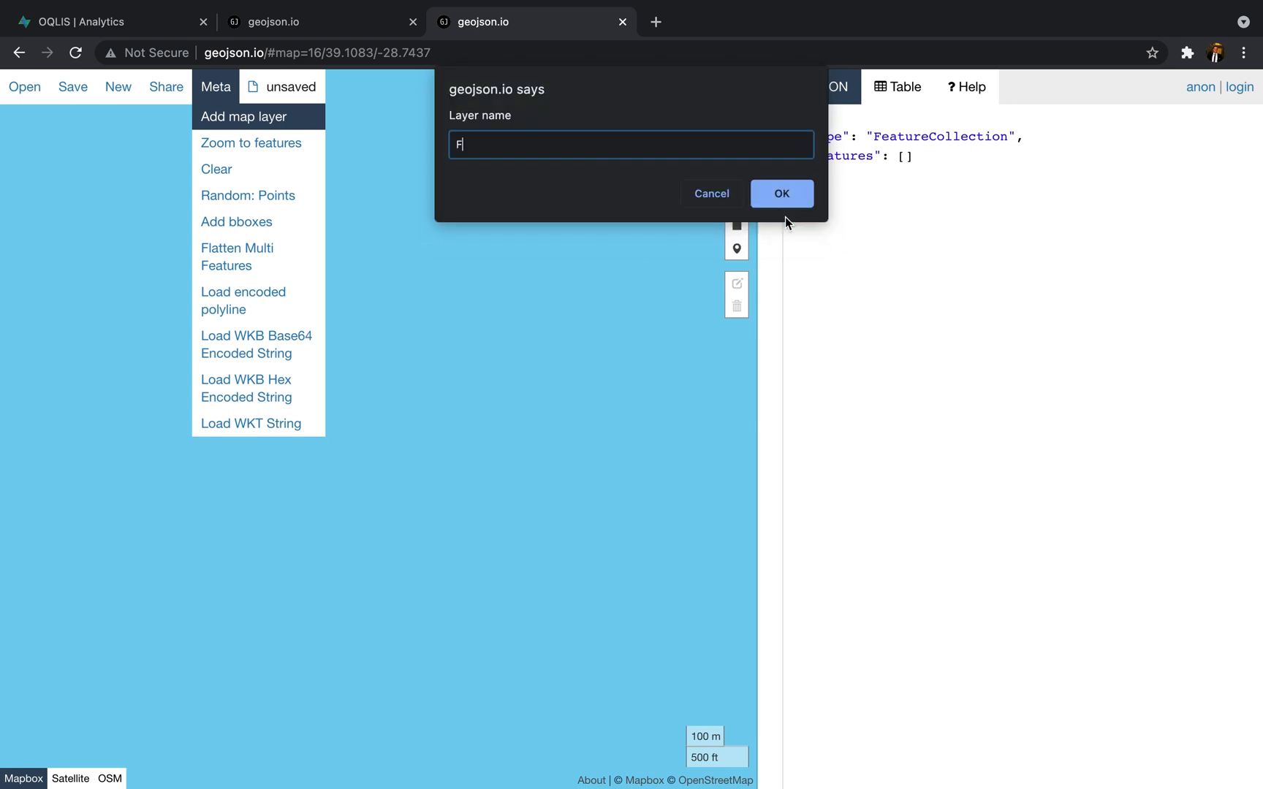
text(loor plan)
click(777, 192)
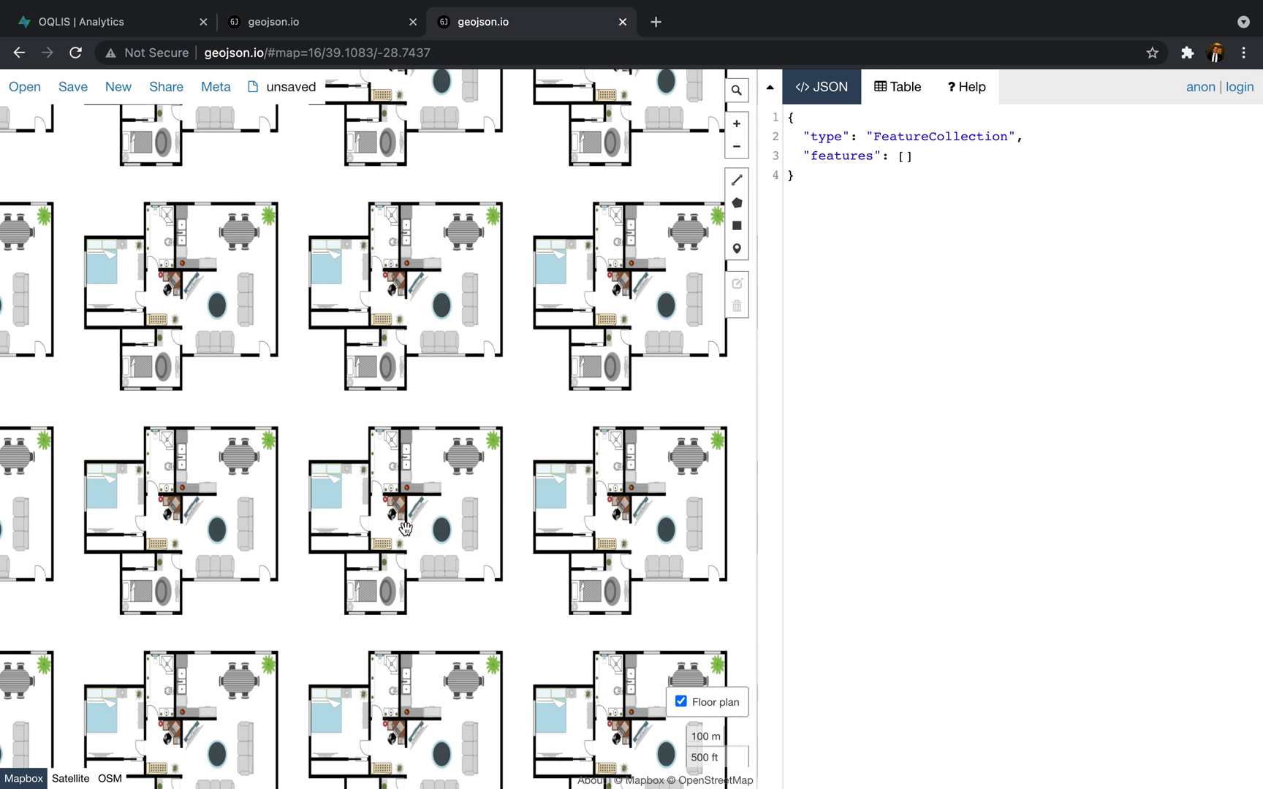
Step: Draw a rectangle over the bedroom with the blue bed in one central copy of the floor plan
drag(404, 522, 388, 423)
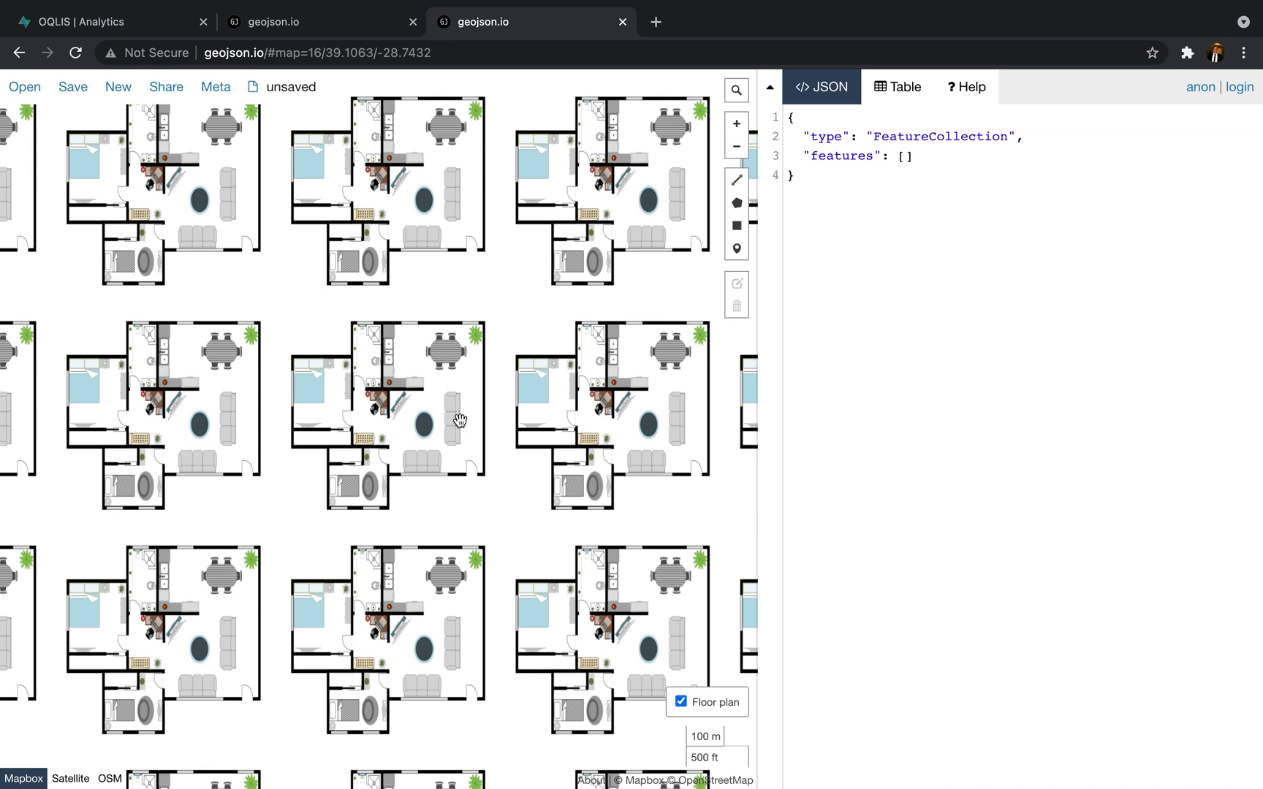
click(736, 226)
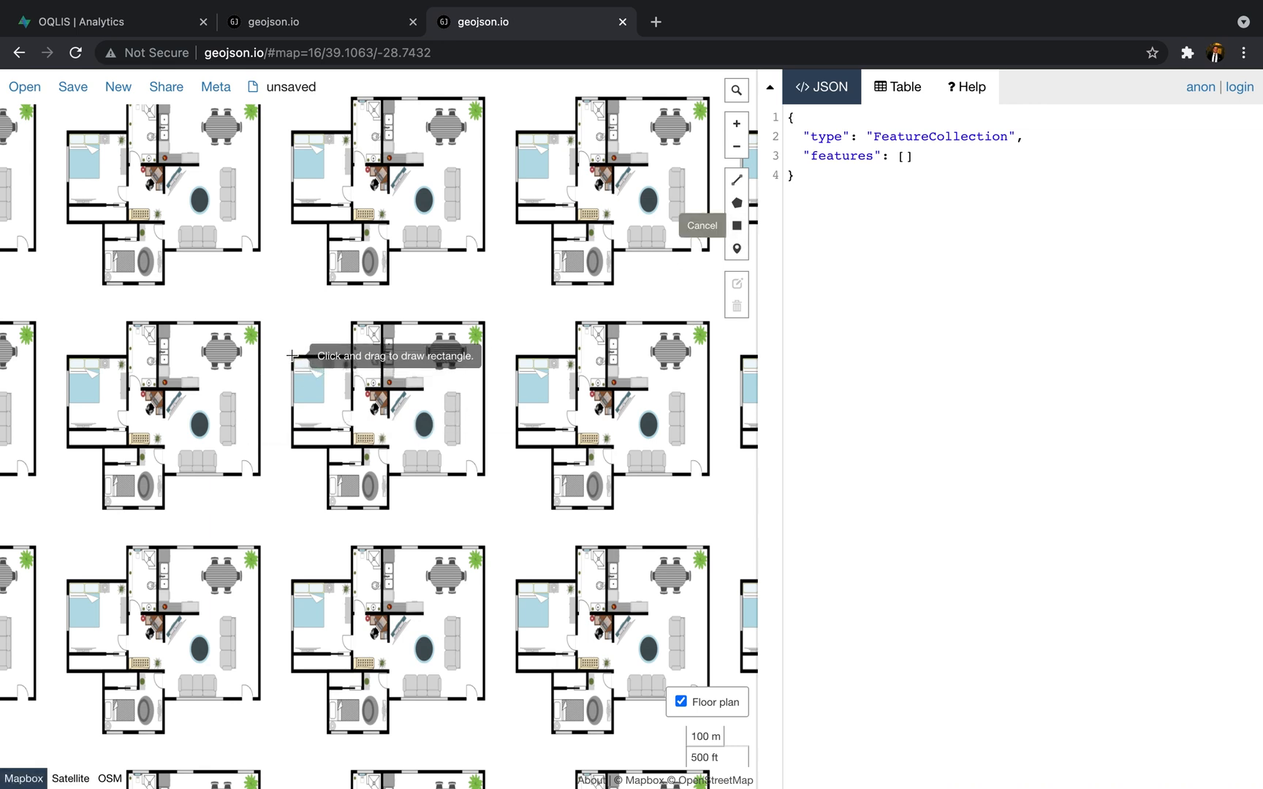
drag(292, 355, 355, 451)
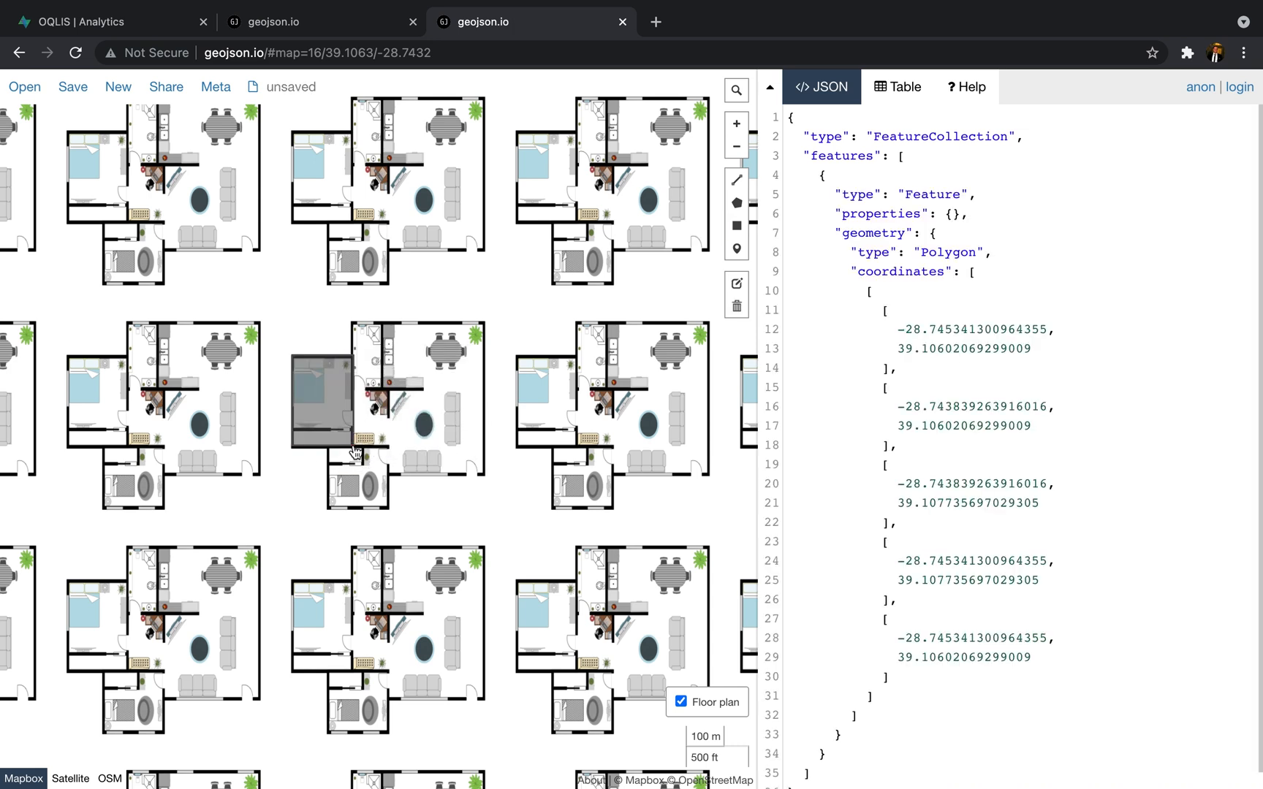
Step: Add a "name" property with the value "bedroom" to the bedroom rectangle and save it
click(336, 410)
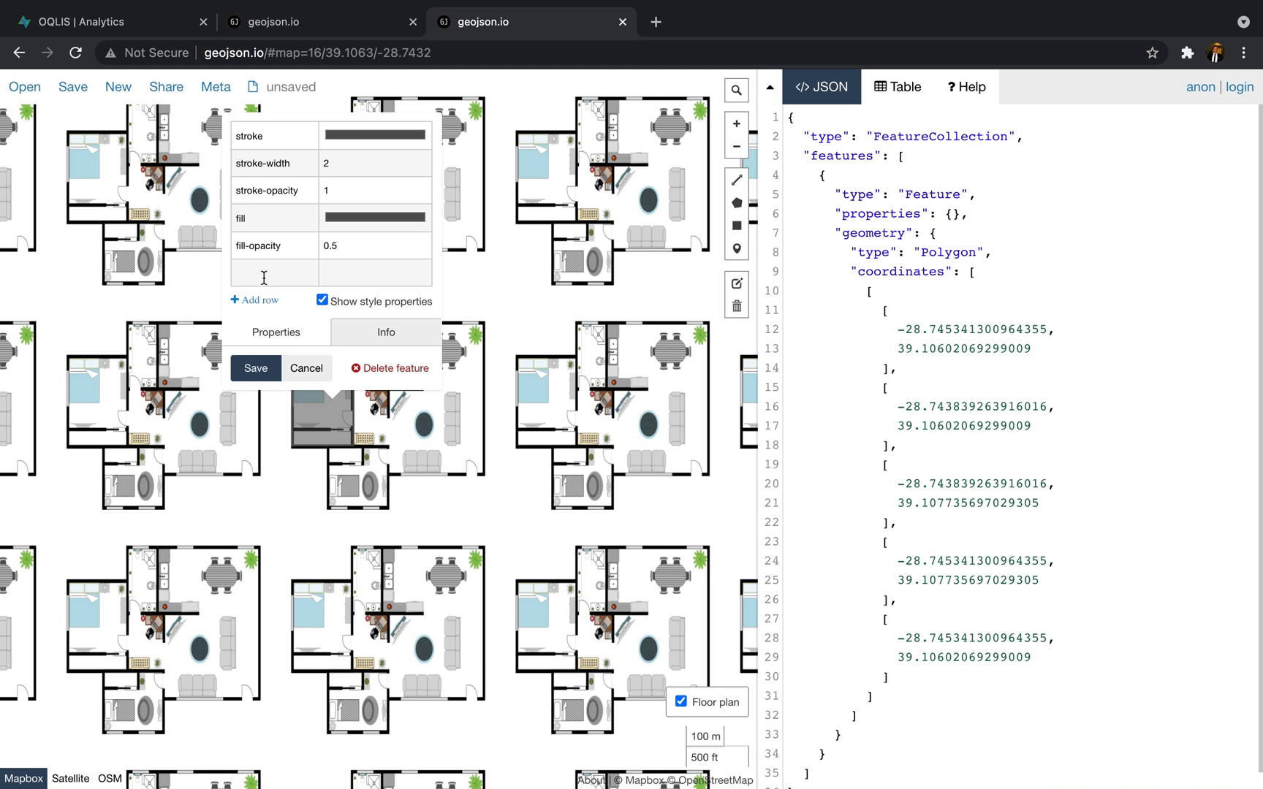
click(264, 275)
text(name)
click(334, 269)
text(bedroom)
click(255, 369)
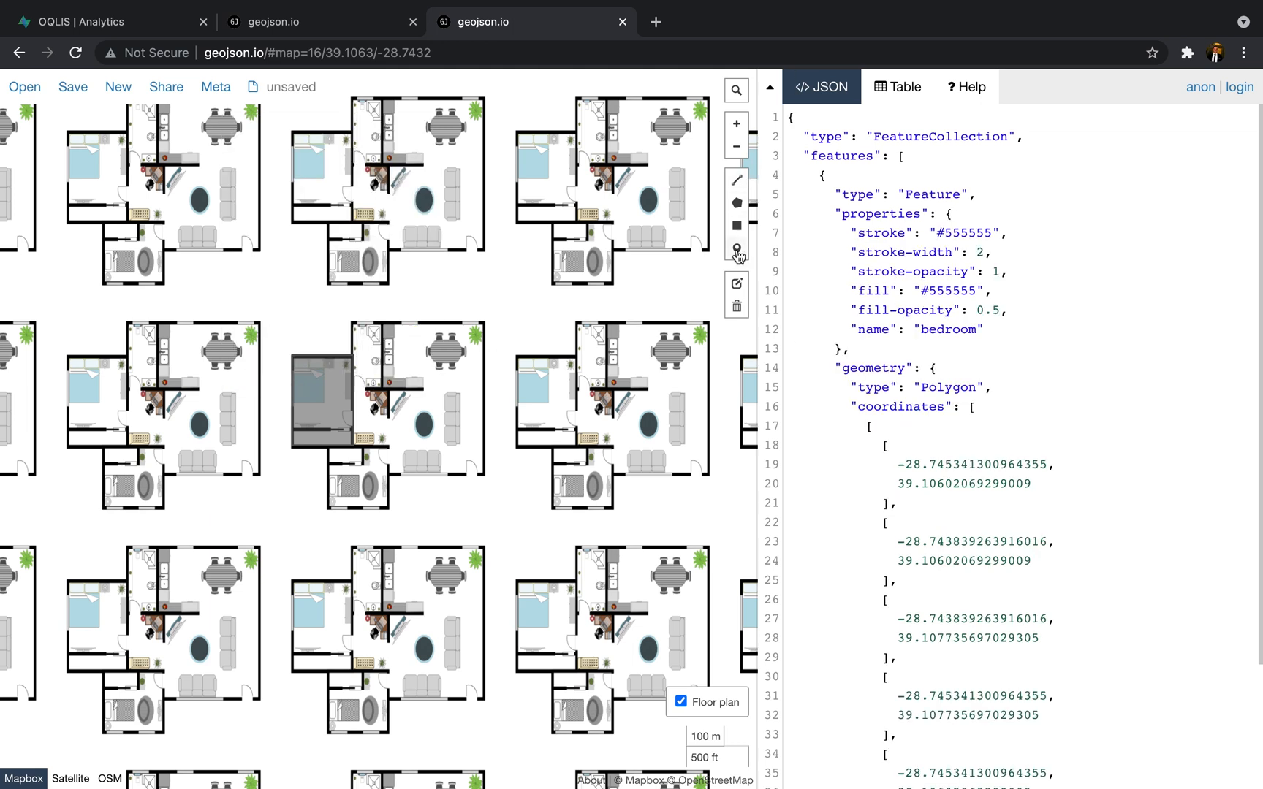
Step: Draw rectangles over the same apartment's remaining areas: bathroom, kitchen and dining area, hallway, small lower bedroom and living room
click(736, 226)
drag(351, 322, 382, 388)
mouse_move(355, 447)
mouse_down()
mouse_move(386, 371)
mouse_move(485, 322)
mouse_up()
click(736, 226)
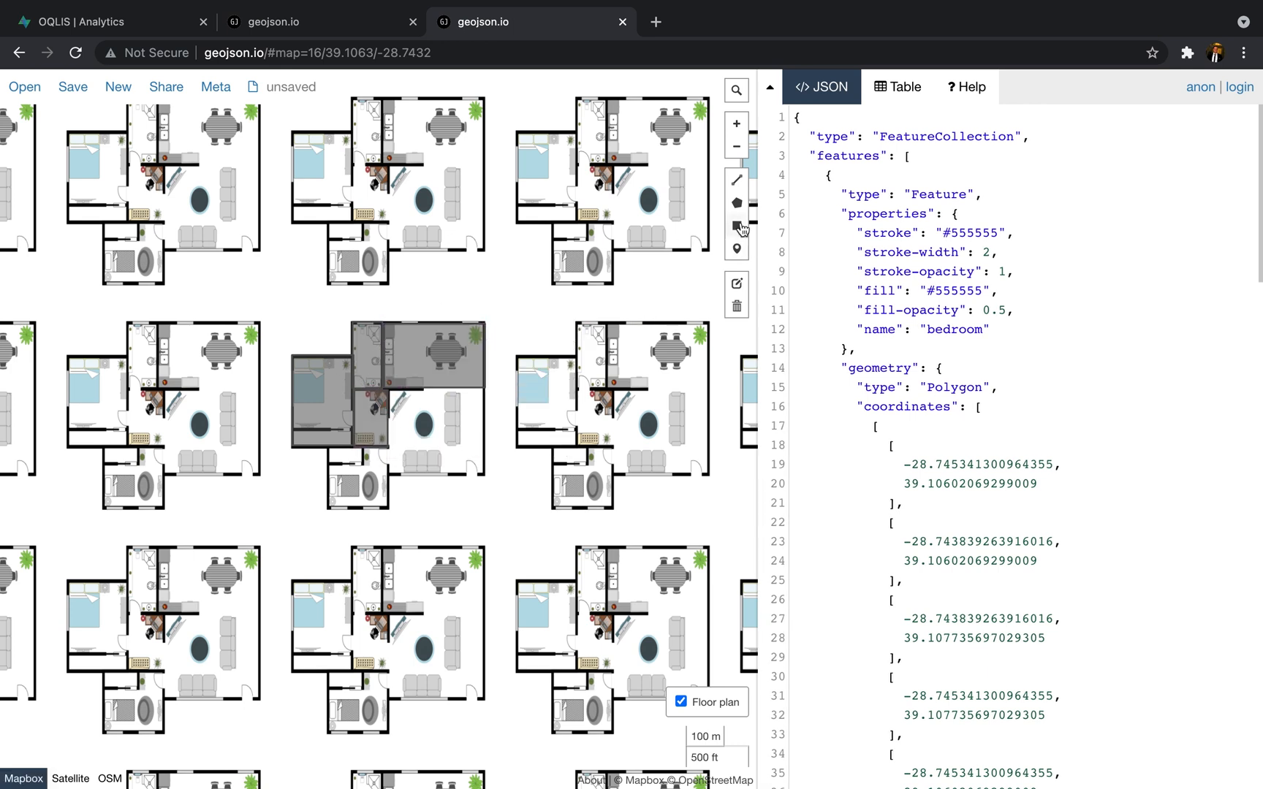
click(736, 226)
drag(328, 447, 388, 514)
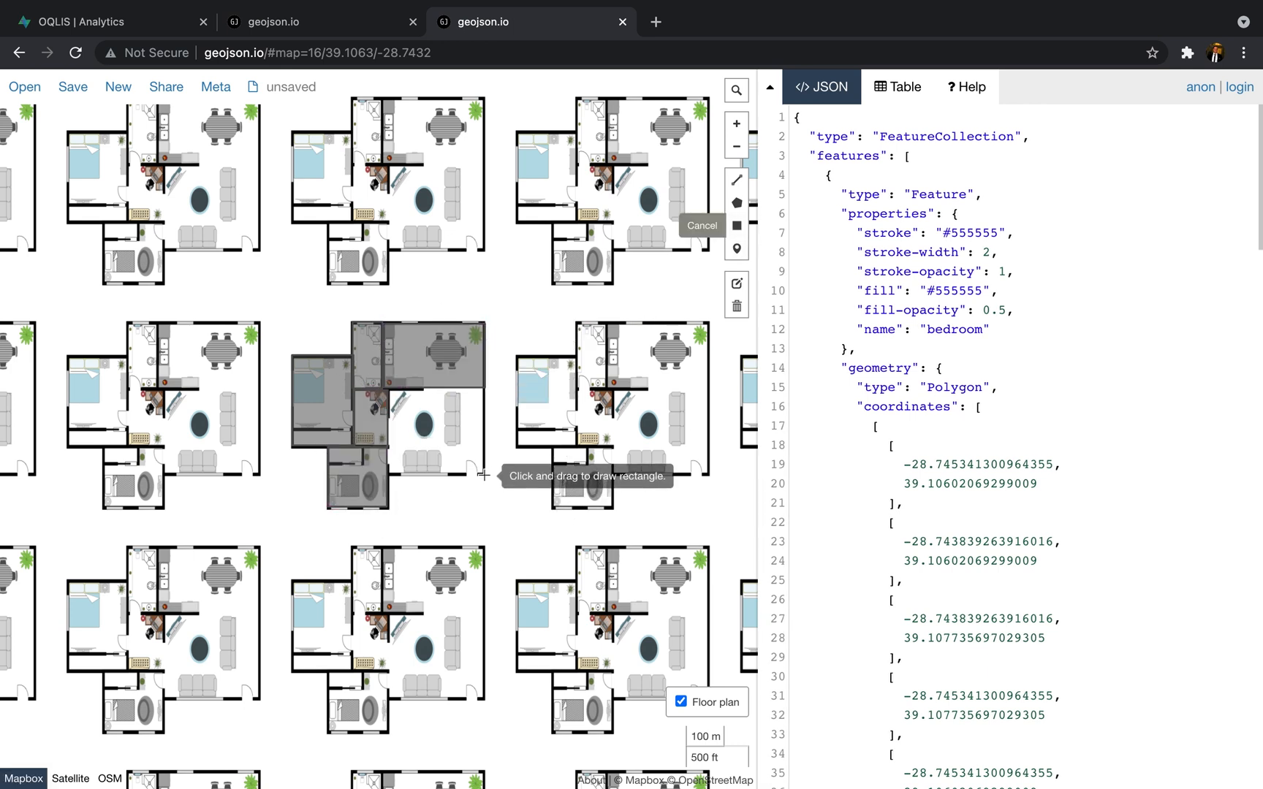
mouse_move(485, 475)
mouse_down()
mouse_move(435, 458)
mouse_move(389, 392)
mouse_up()
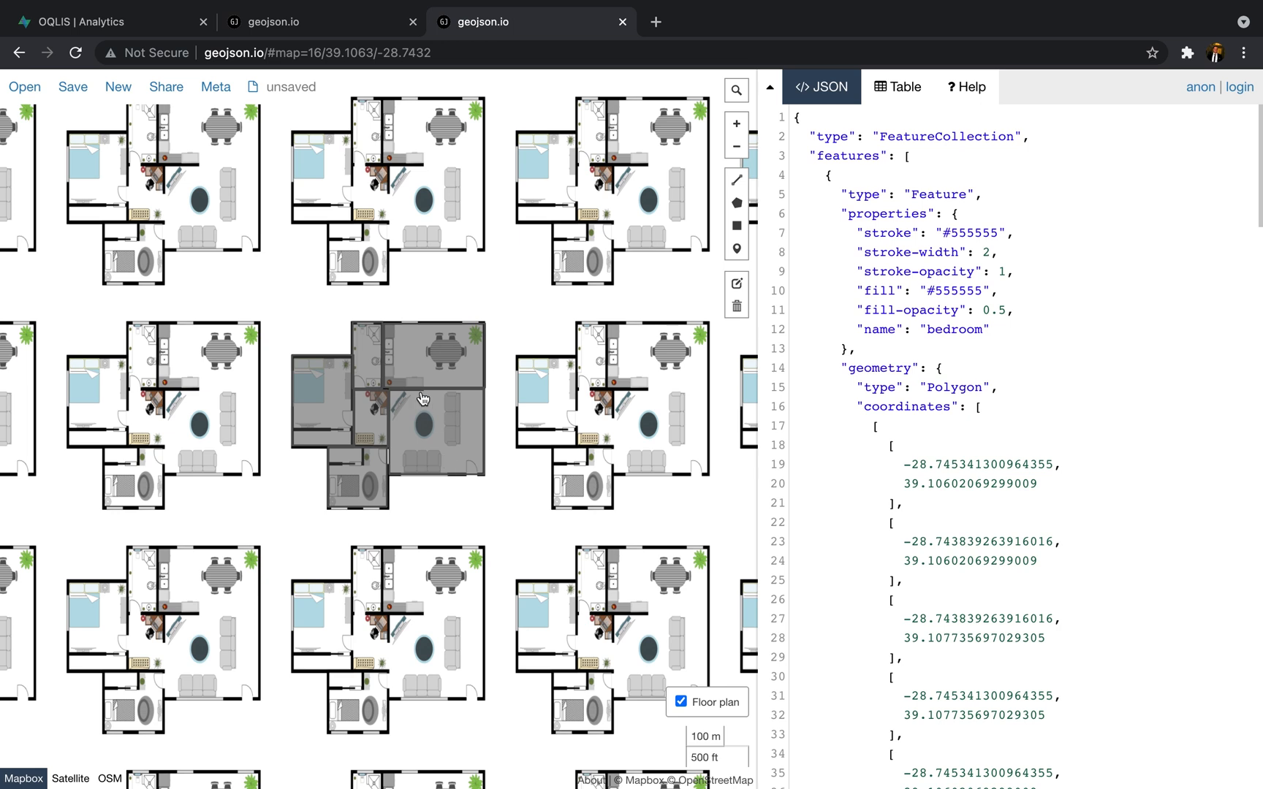
Step: Add a "name" property with the value "living room" to the living room rectangle and save it
click(422, 398)
click(363, 305)
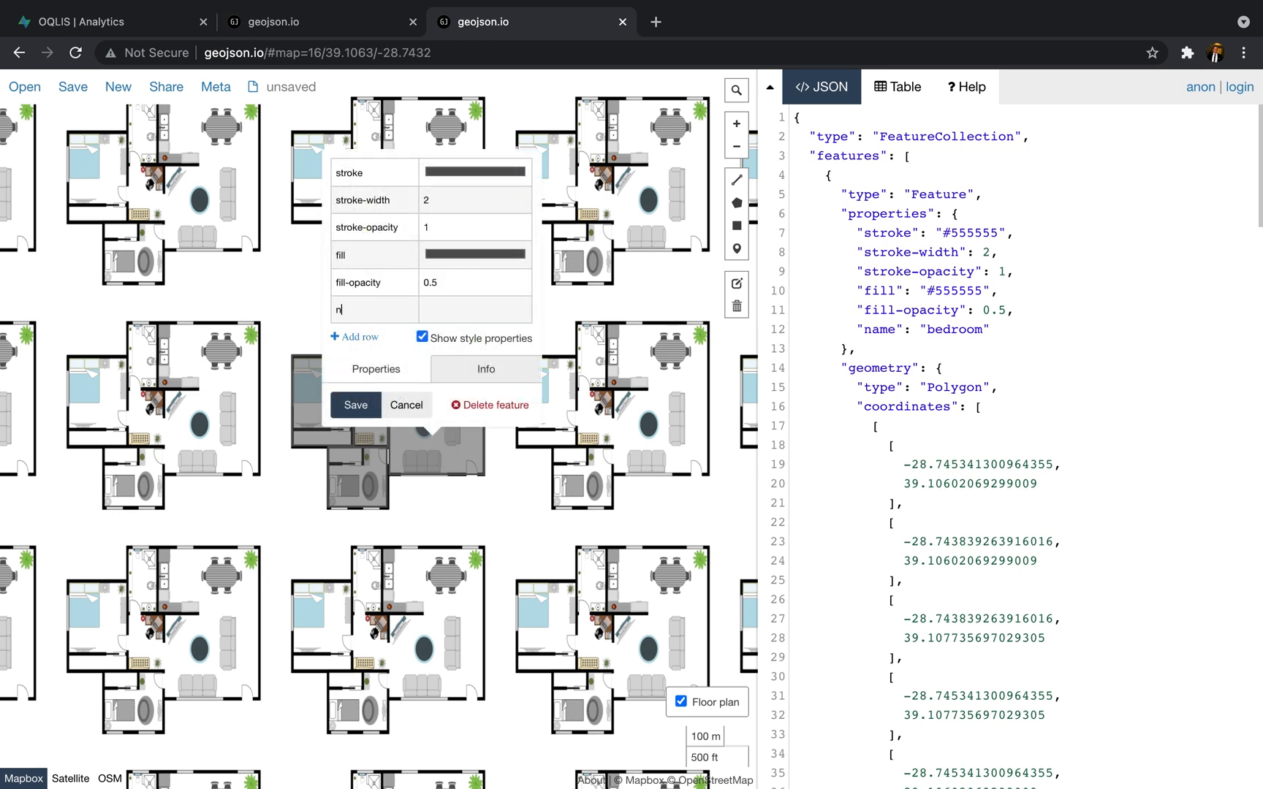
text(name)
click(447, 309)
click(355, 407)
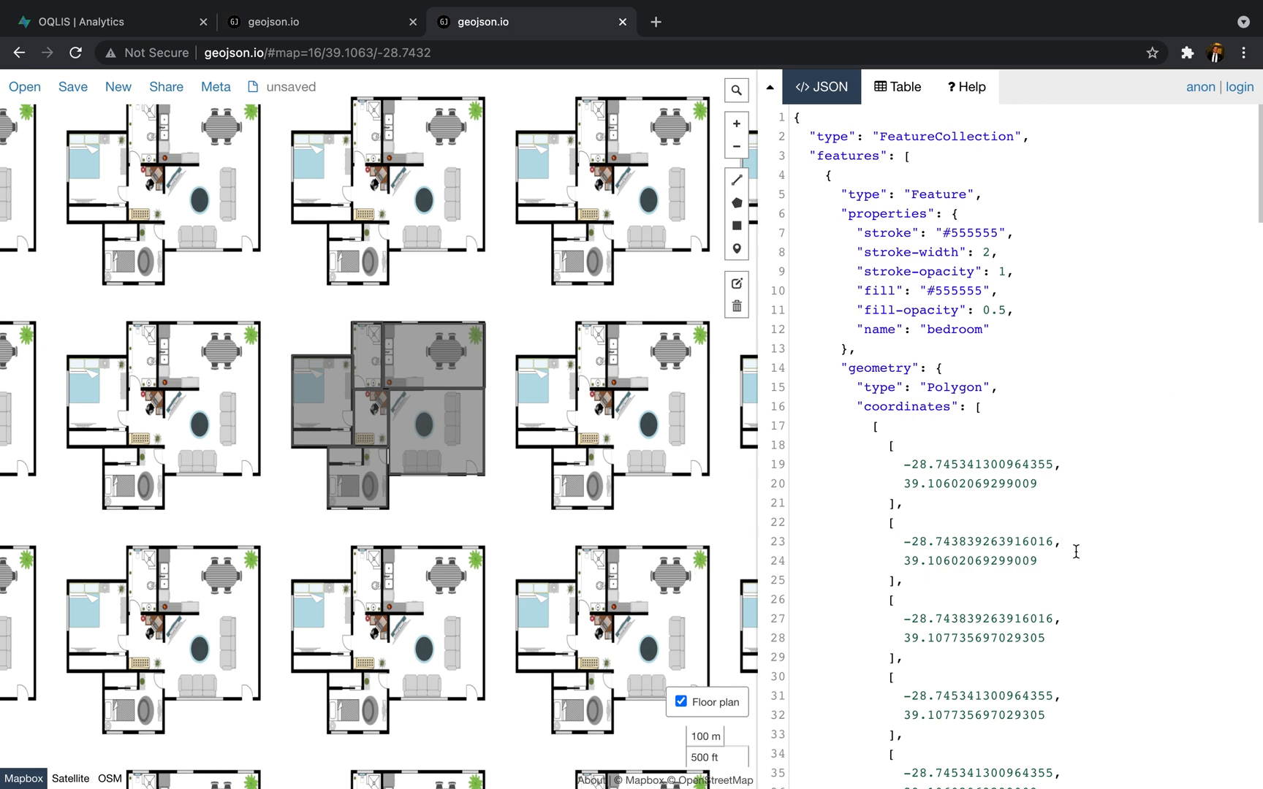
Step: Select and copy the complete GeoJSON code of the drawn rooms
scroll(1065, 399, down, 20)
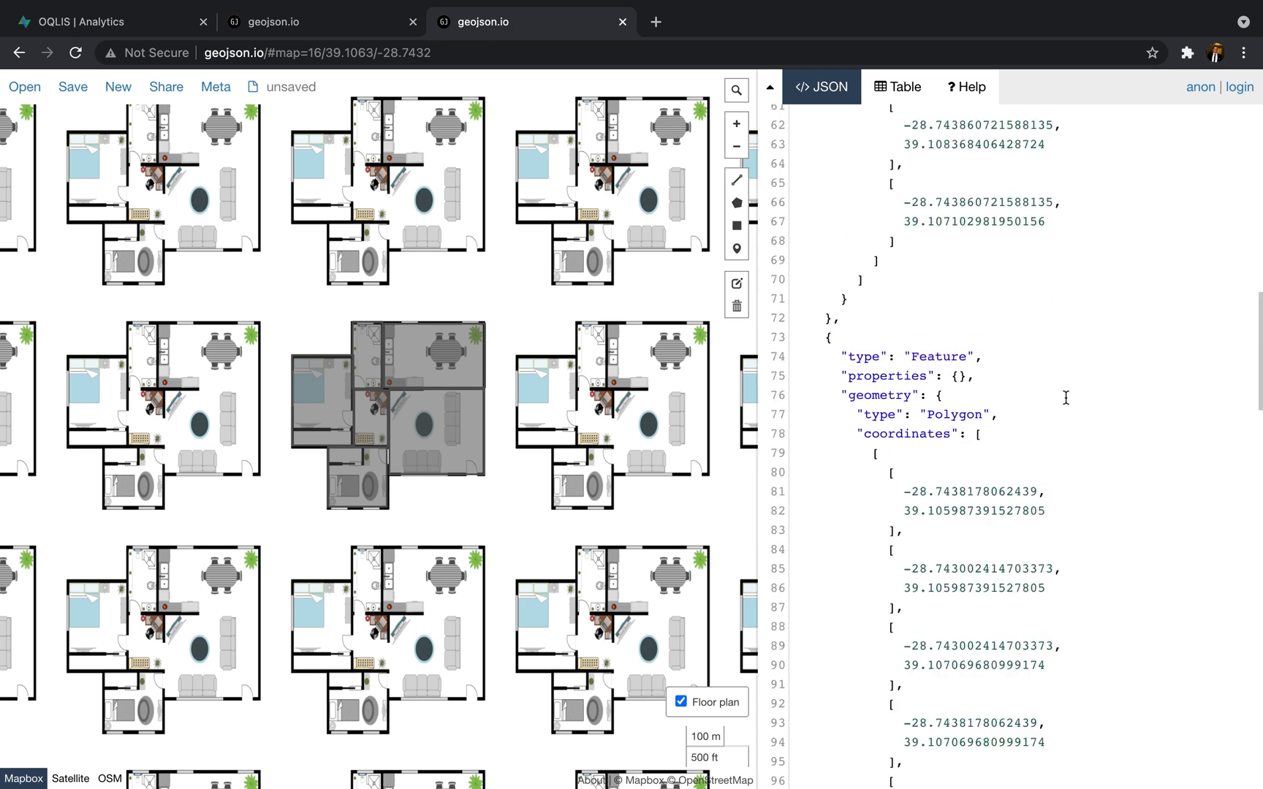
scroll(1064, 400, down, 5)
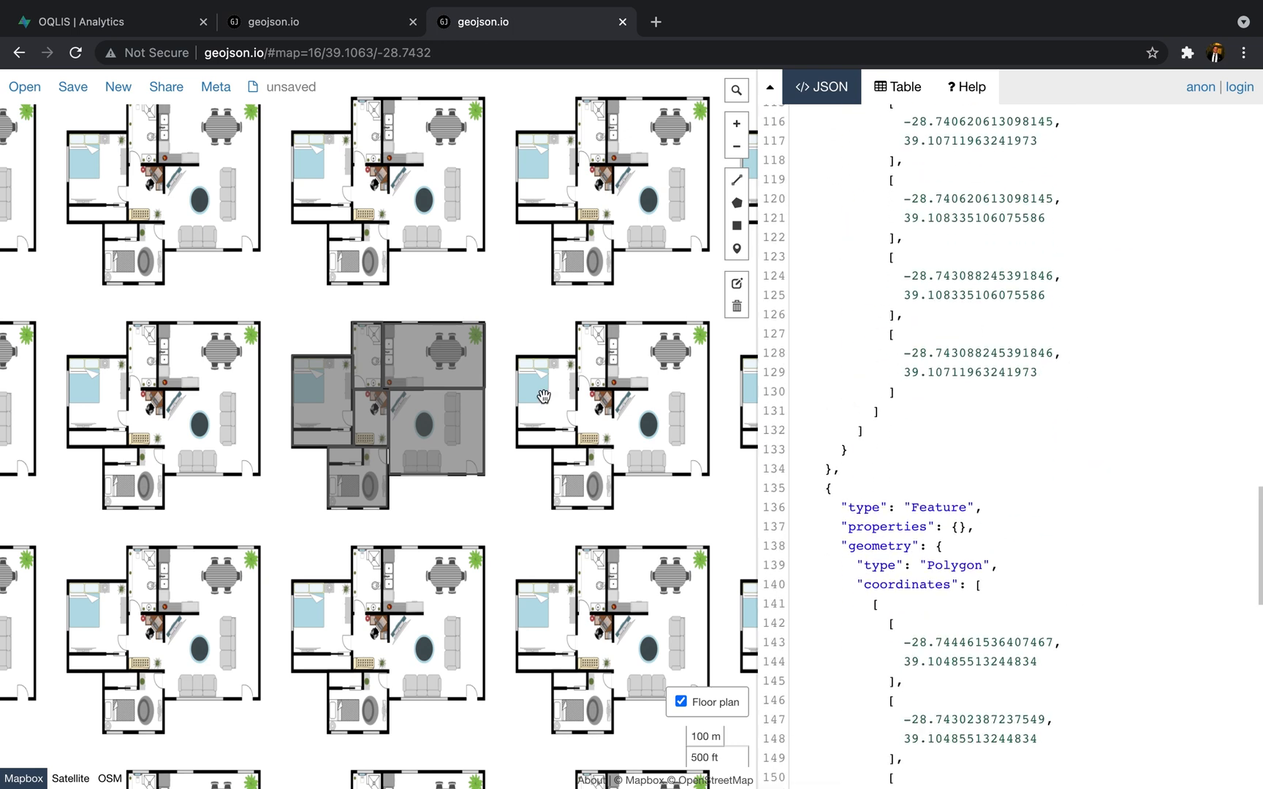
key(super+a)
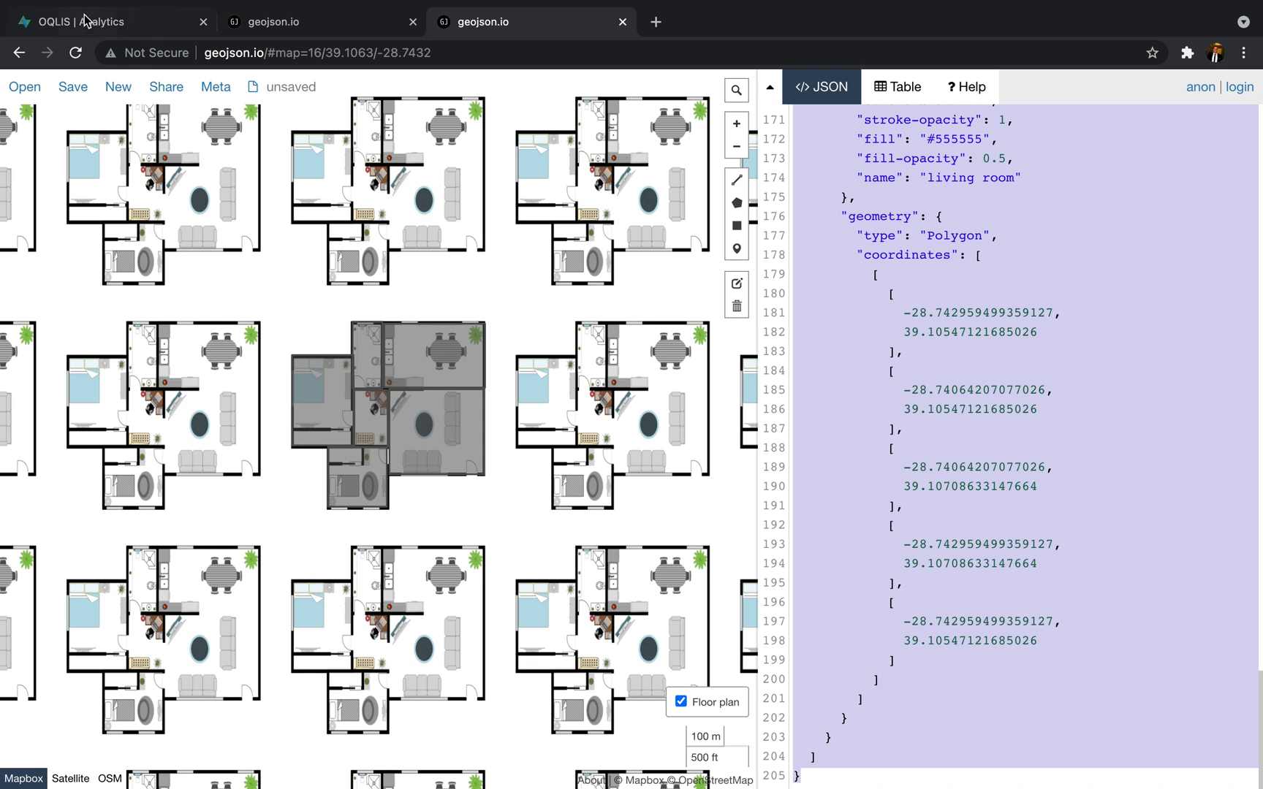
Step: Return to OQLIS and name the new map "Apartment"
click(122, 27)
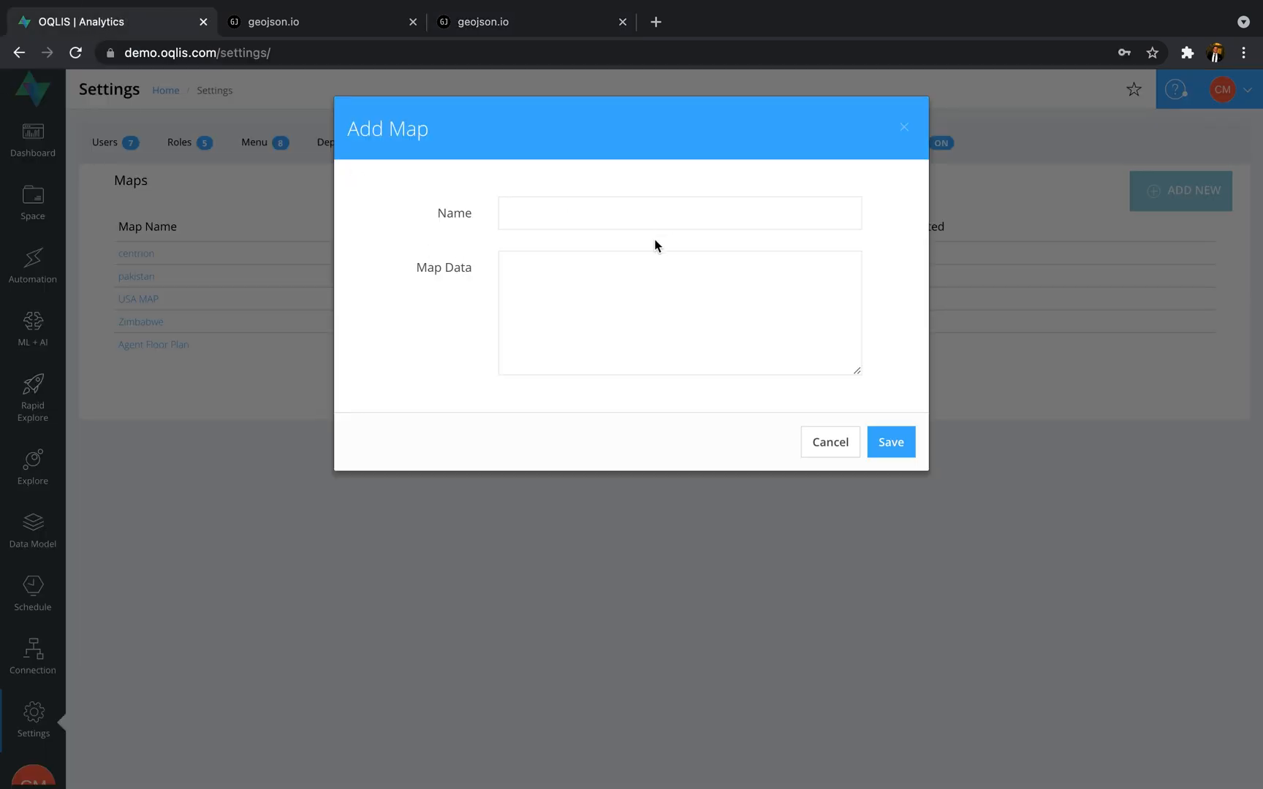
click(645, 218)
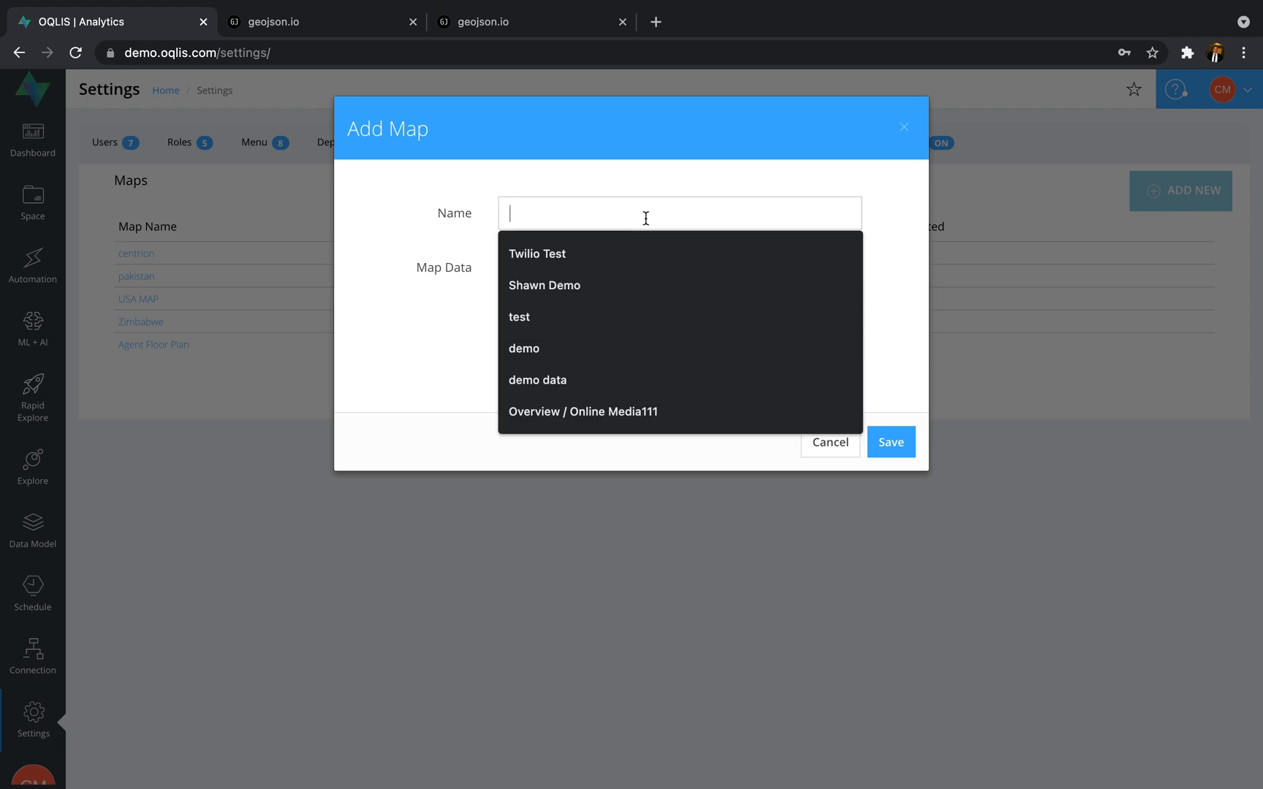
text(app)
key(BackSpace)
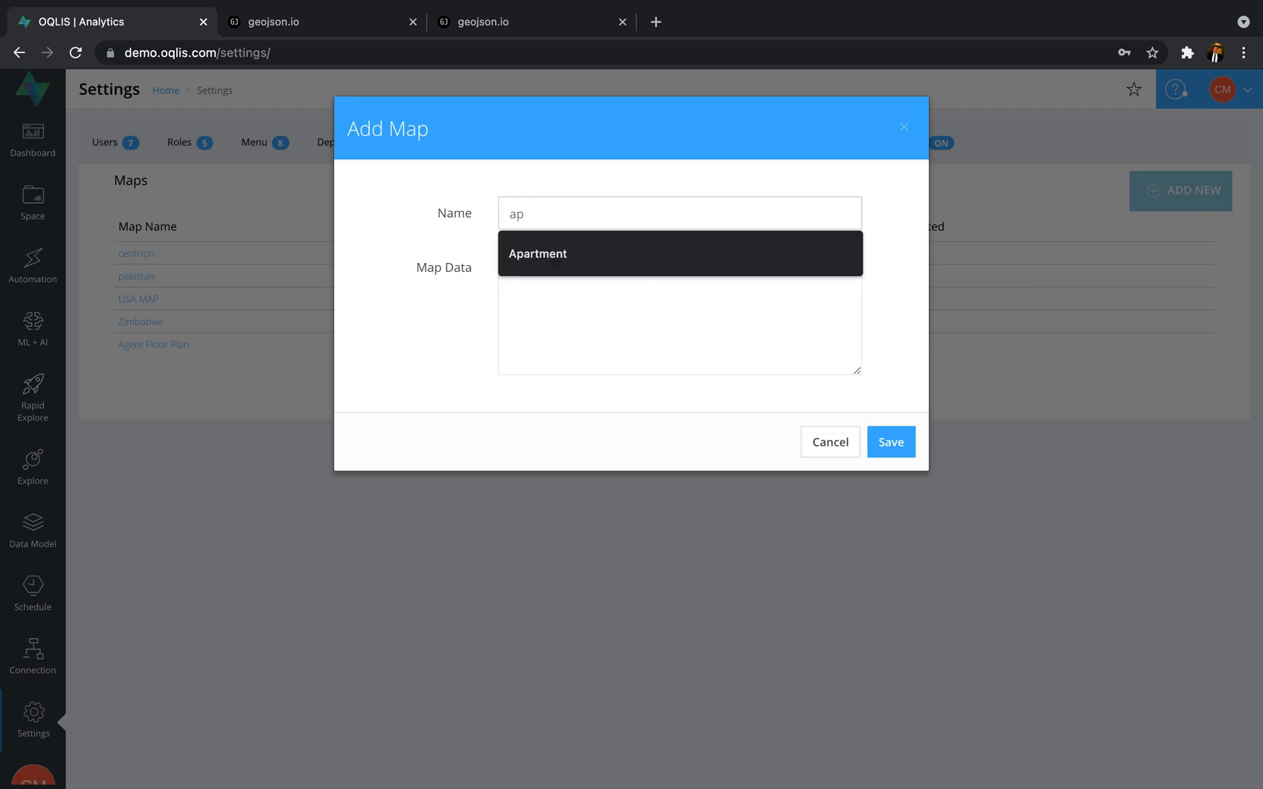
click(603, 254)
Step: Paste the copied GeoJSON as the Apartment map's data and save the map
click(536, 329)
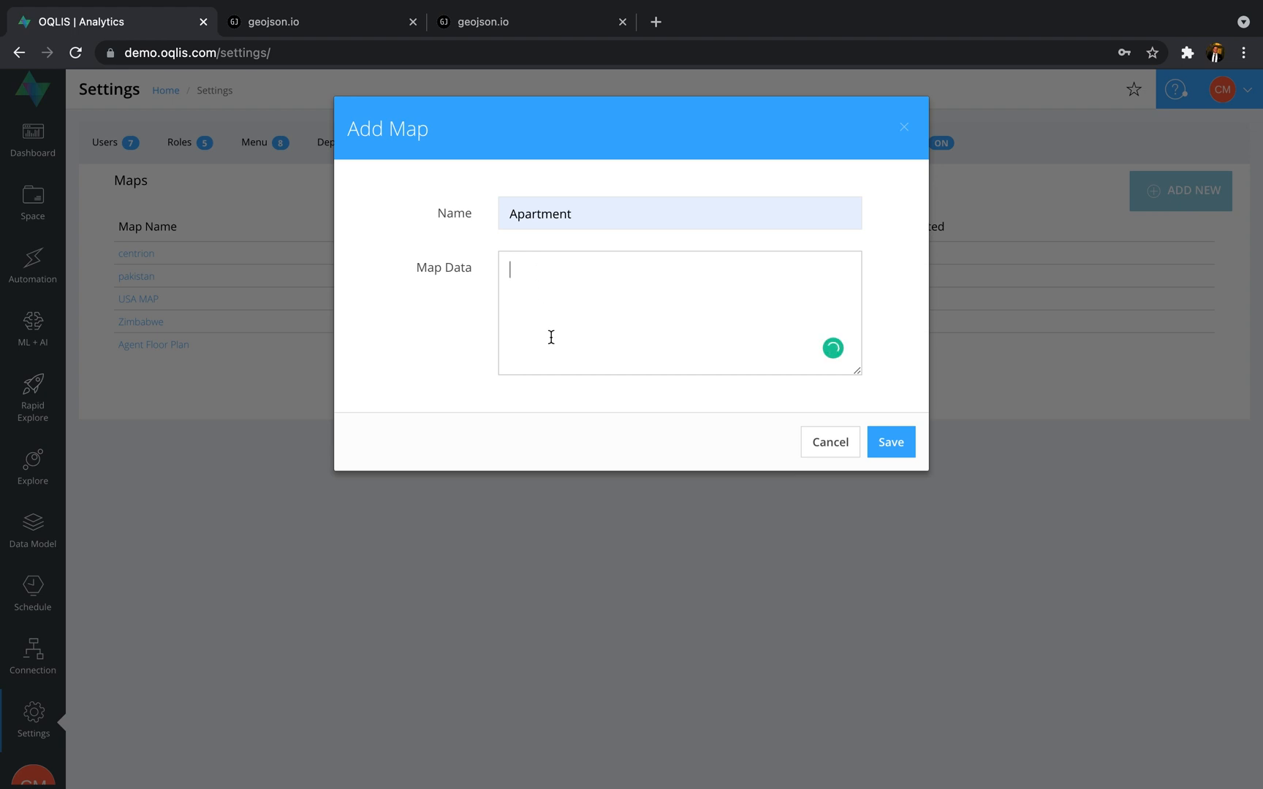
key(ctrl+v)
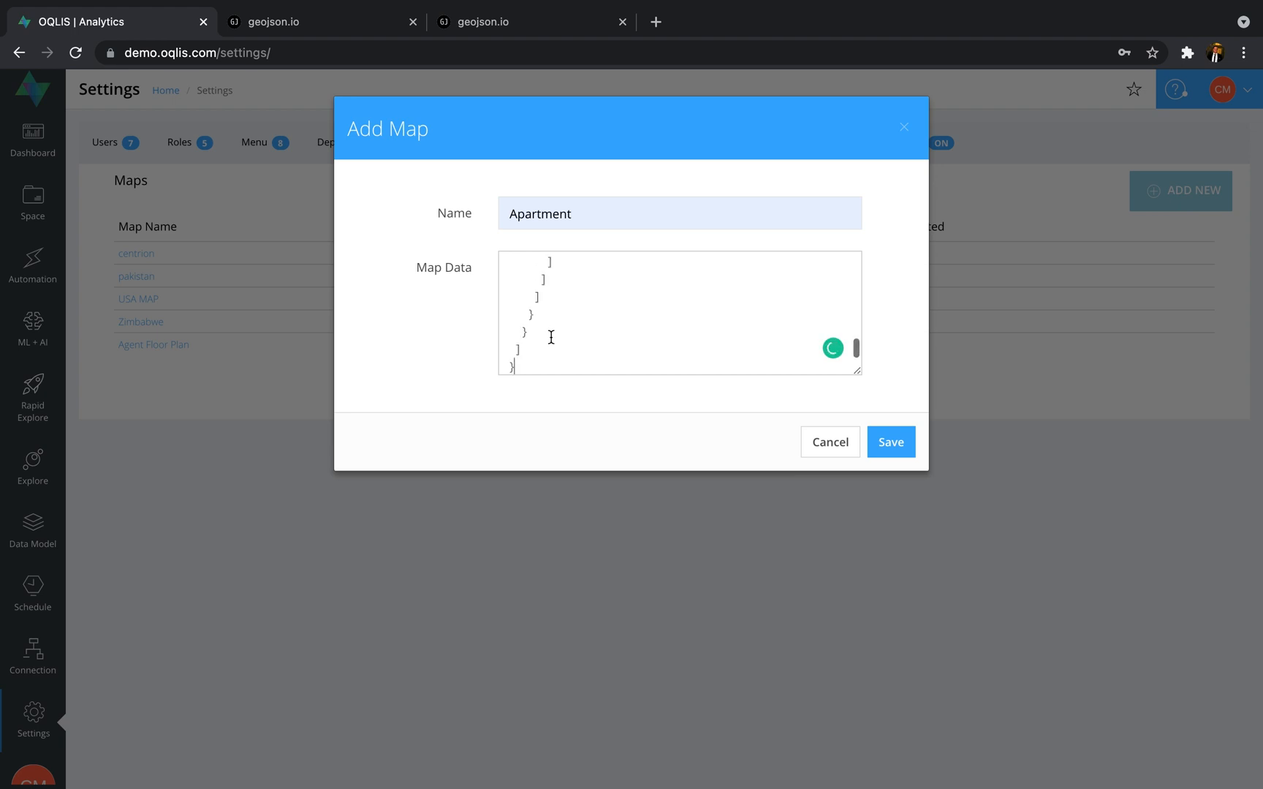
click(893, 443)
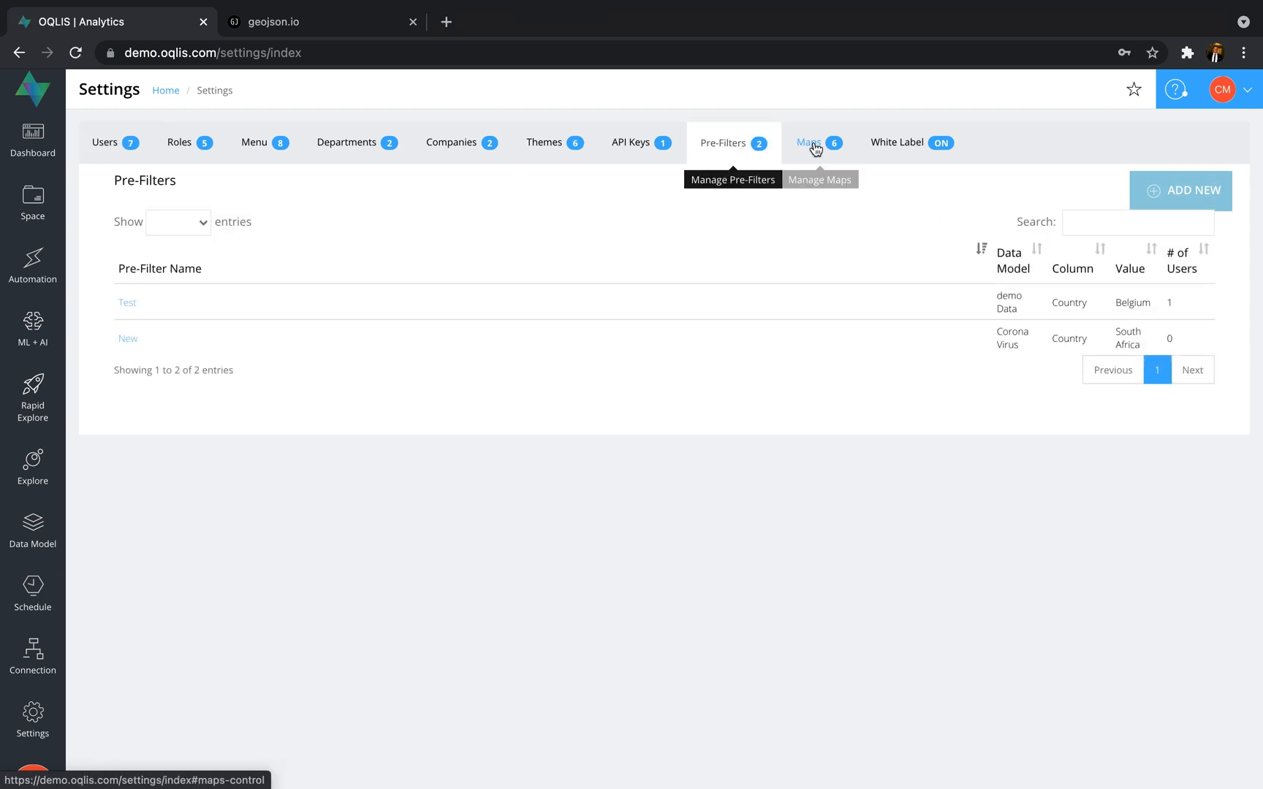
Step: Go back to the list of maps and open the Apartment map for editing
click(811, 143)
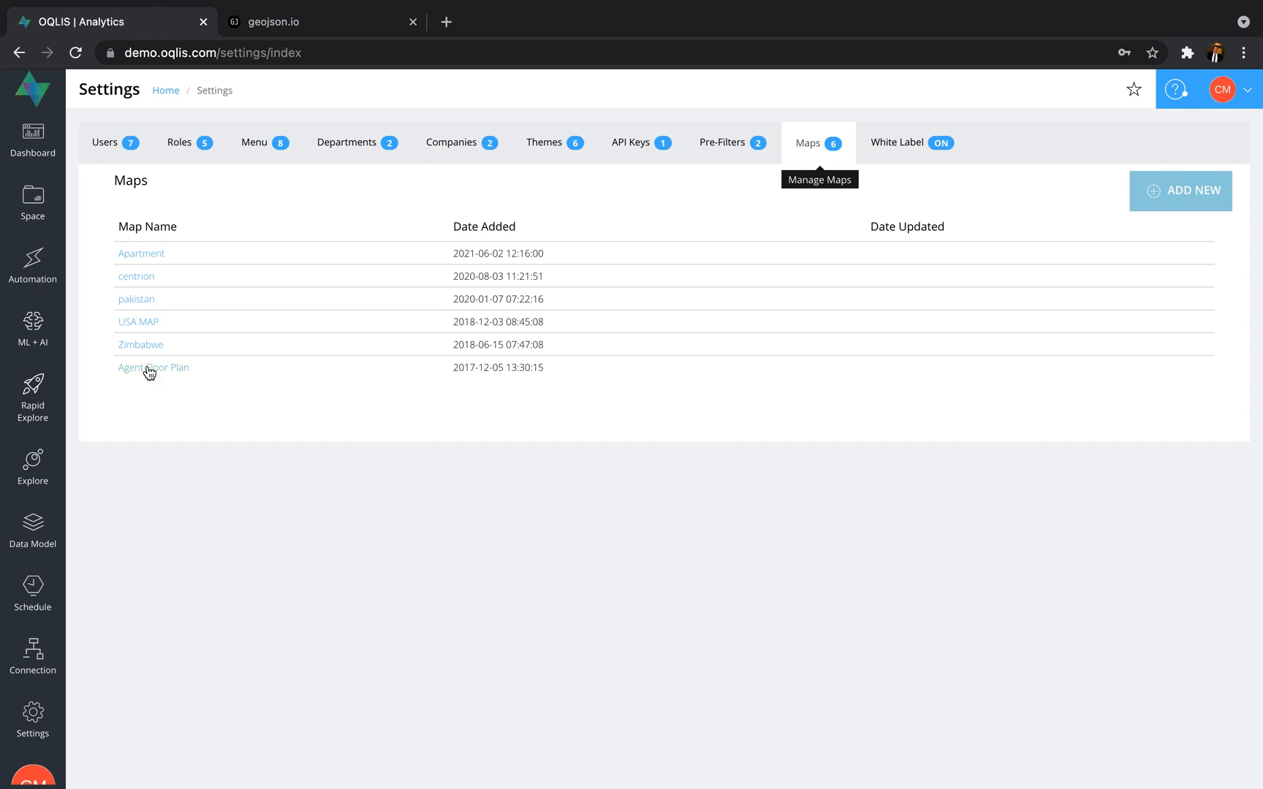
click(149, 256)
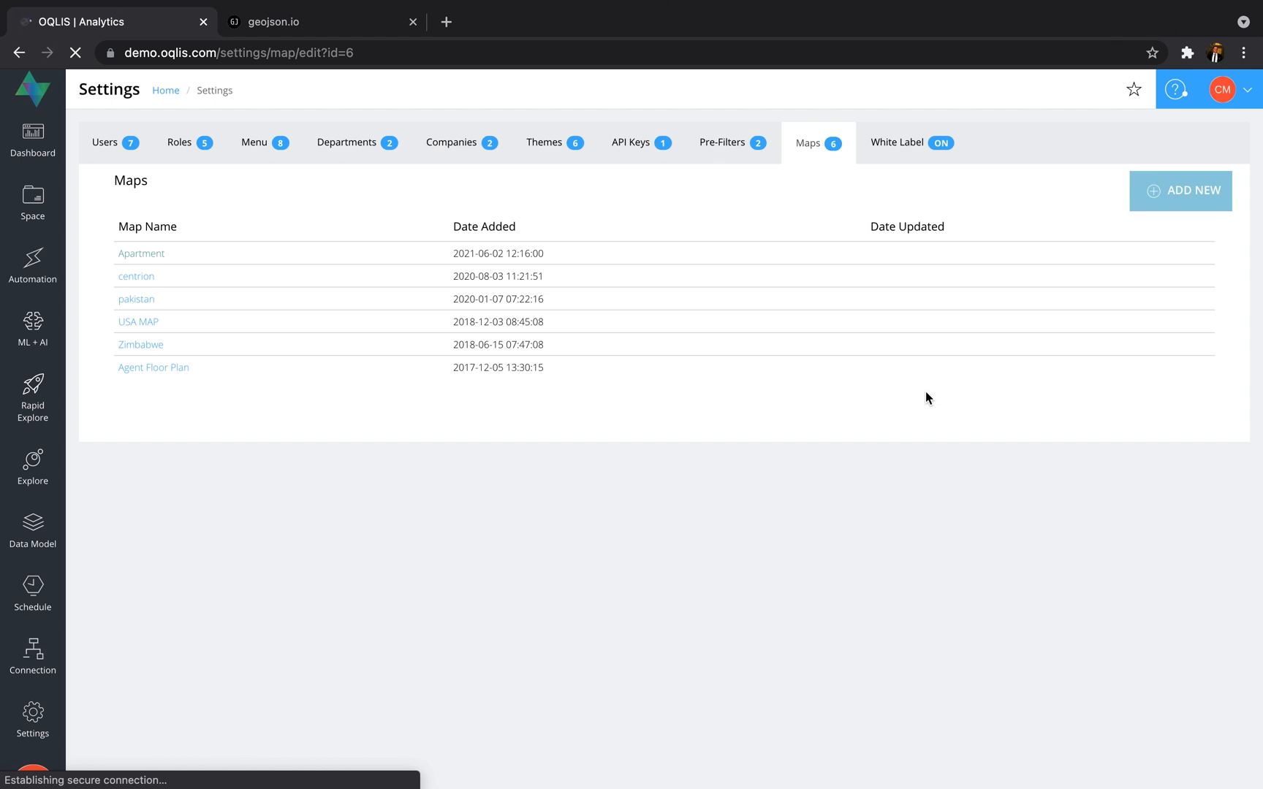
Step: Look over the Apartment map's saved data and return to the general settings
scroll(933, 328, down, 2)
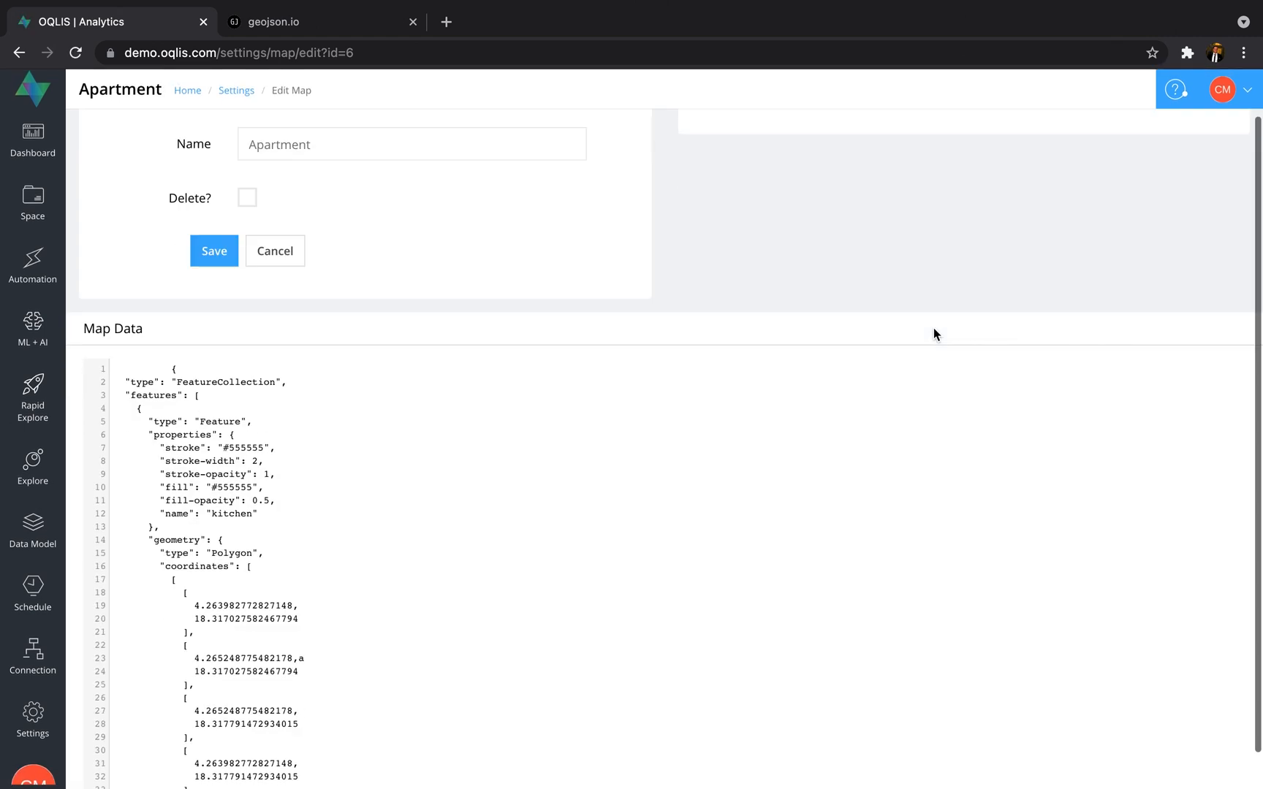
scroll(933, 327, up, 2)
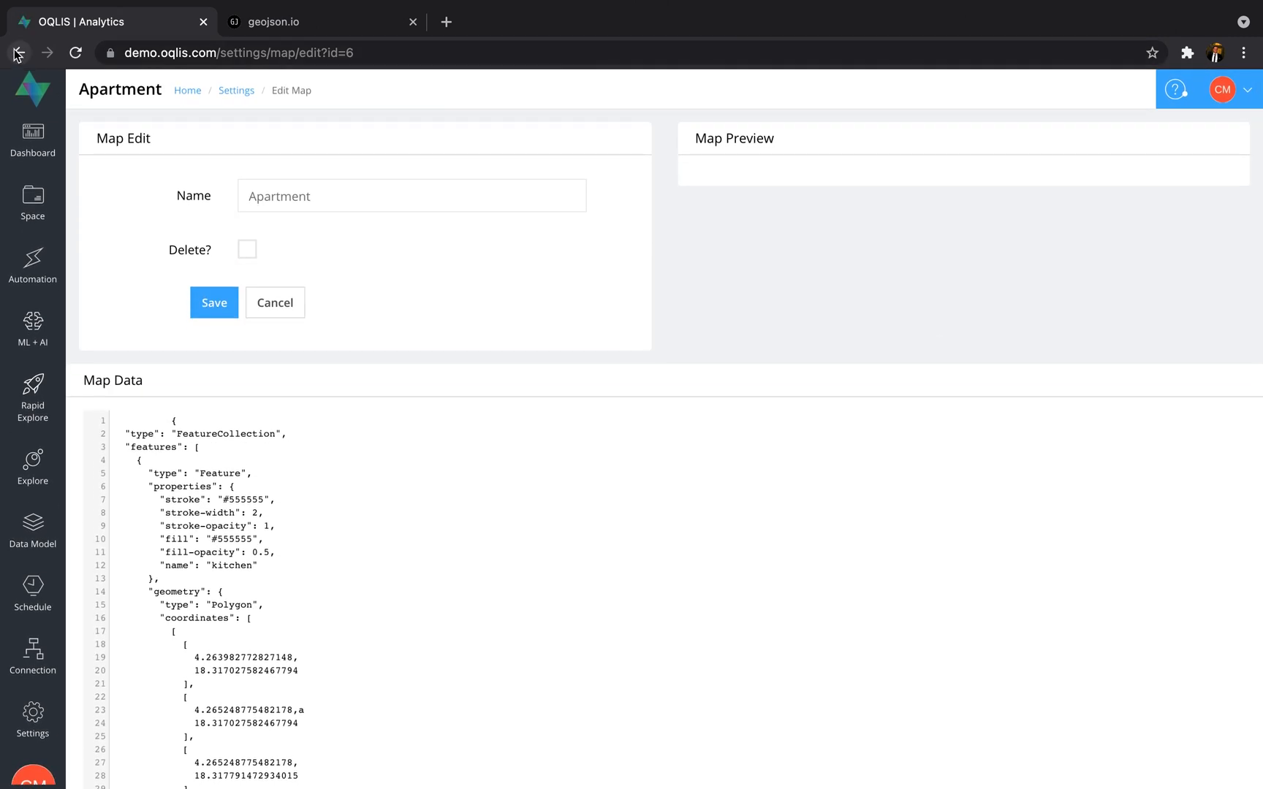
click(19, 53)
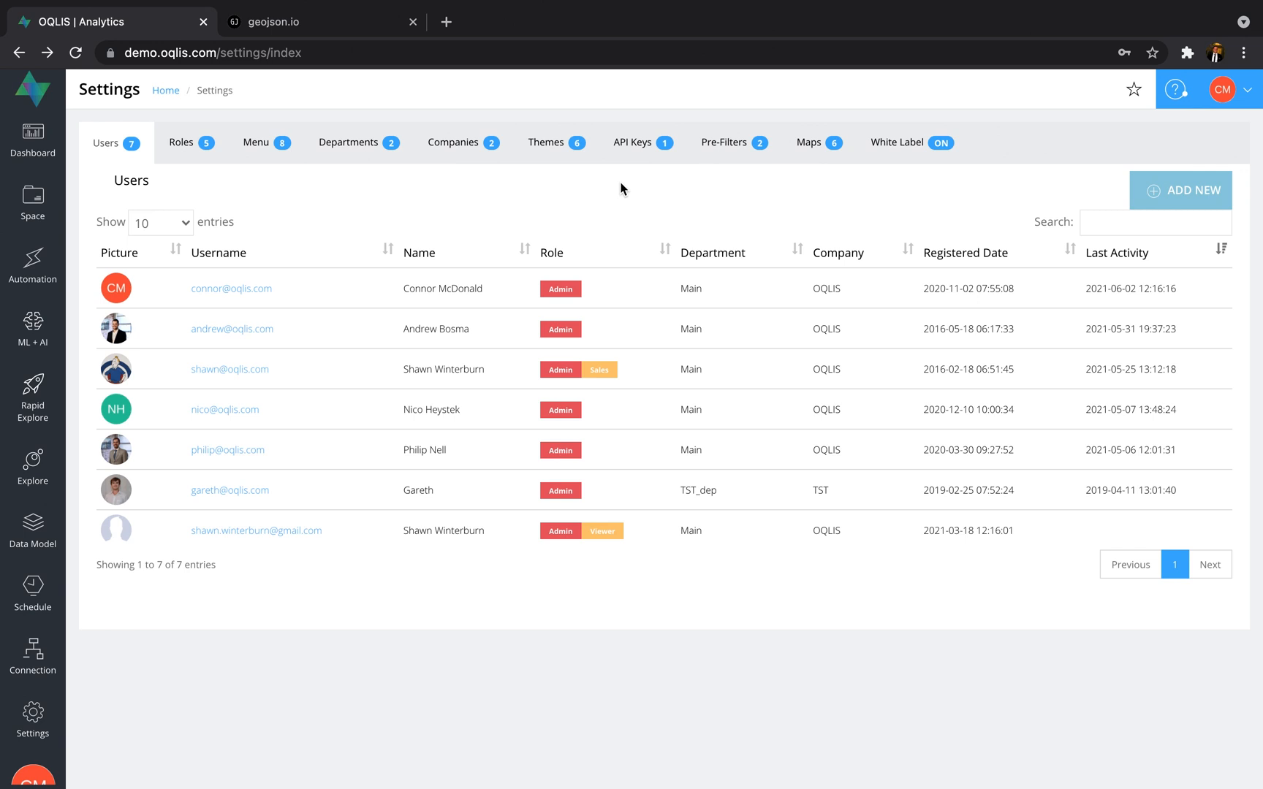
Step: Start a new theme in the settings and name it "Apartment"
click(547, 145)
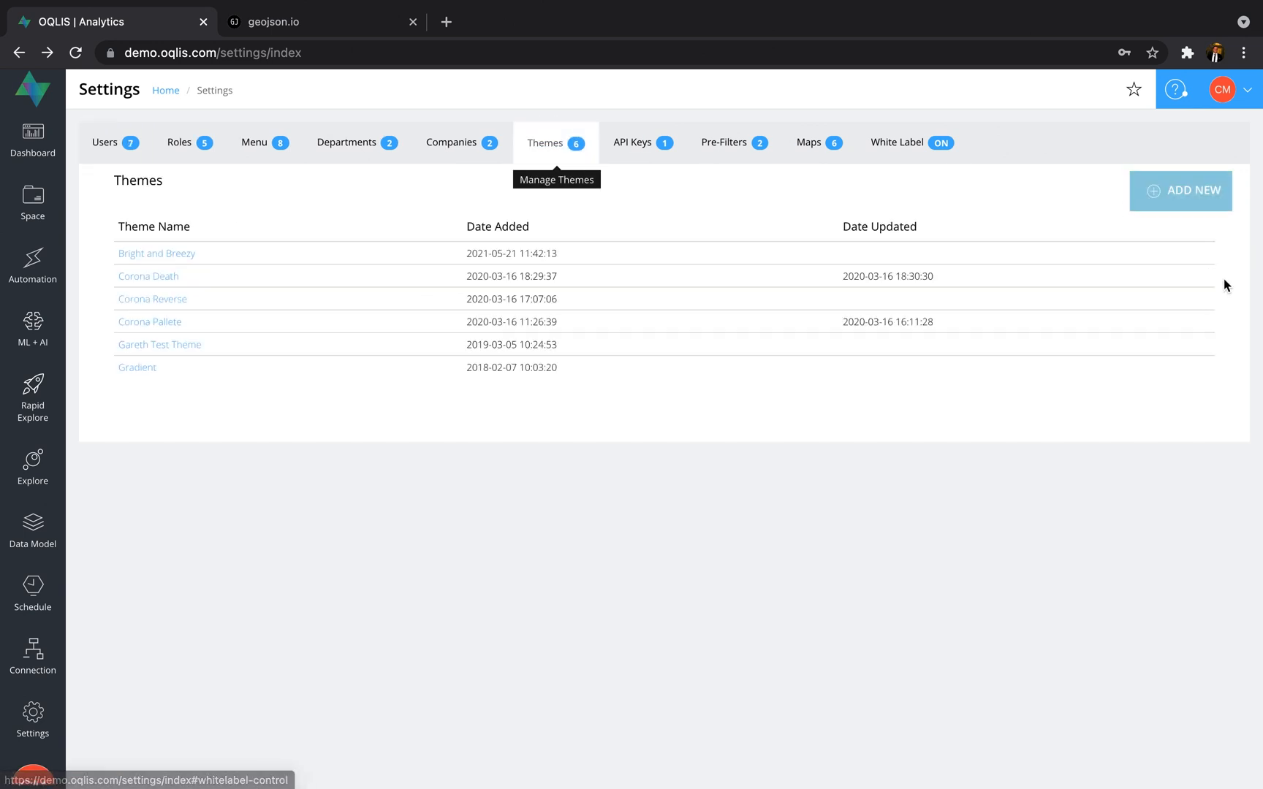
click(1153, 191)
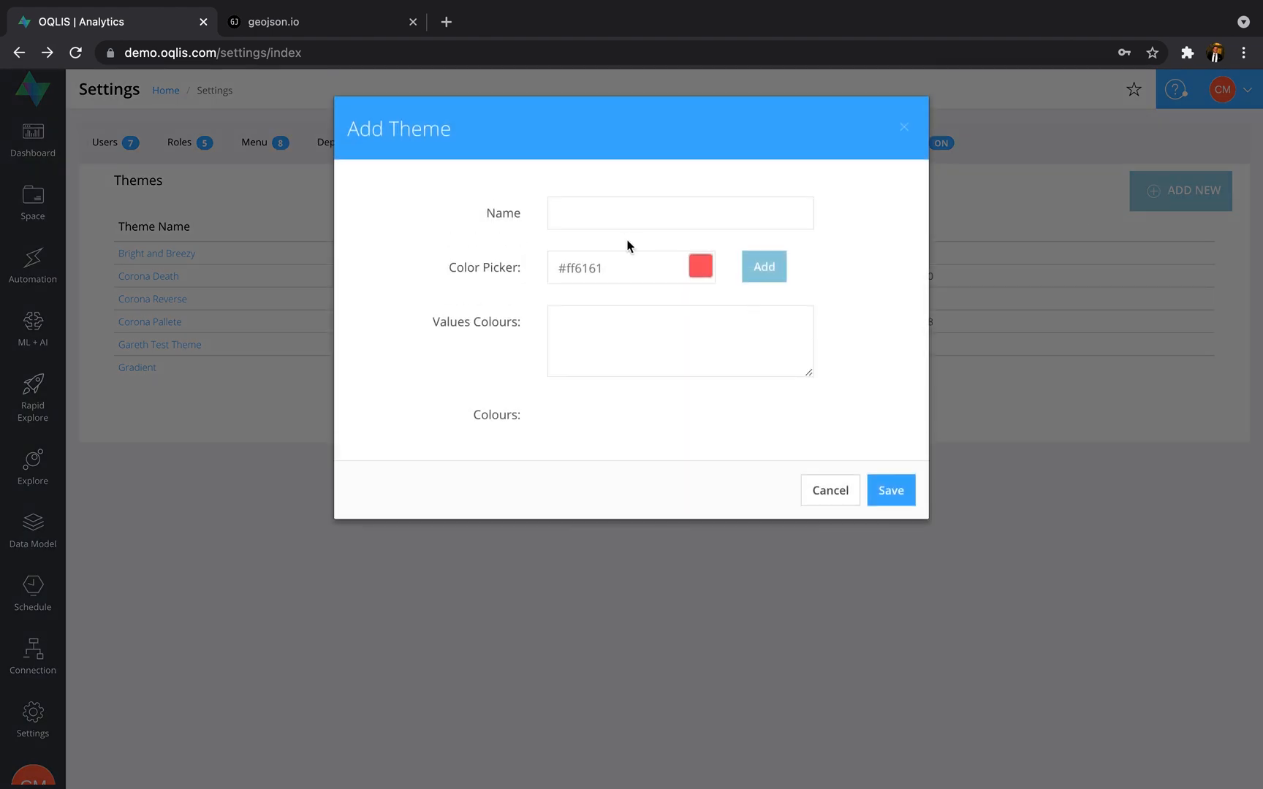
click(621, 223)
text(ap)
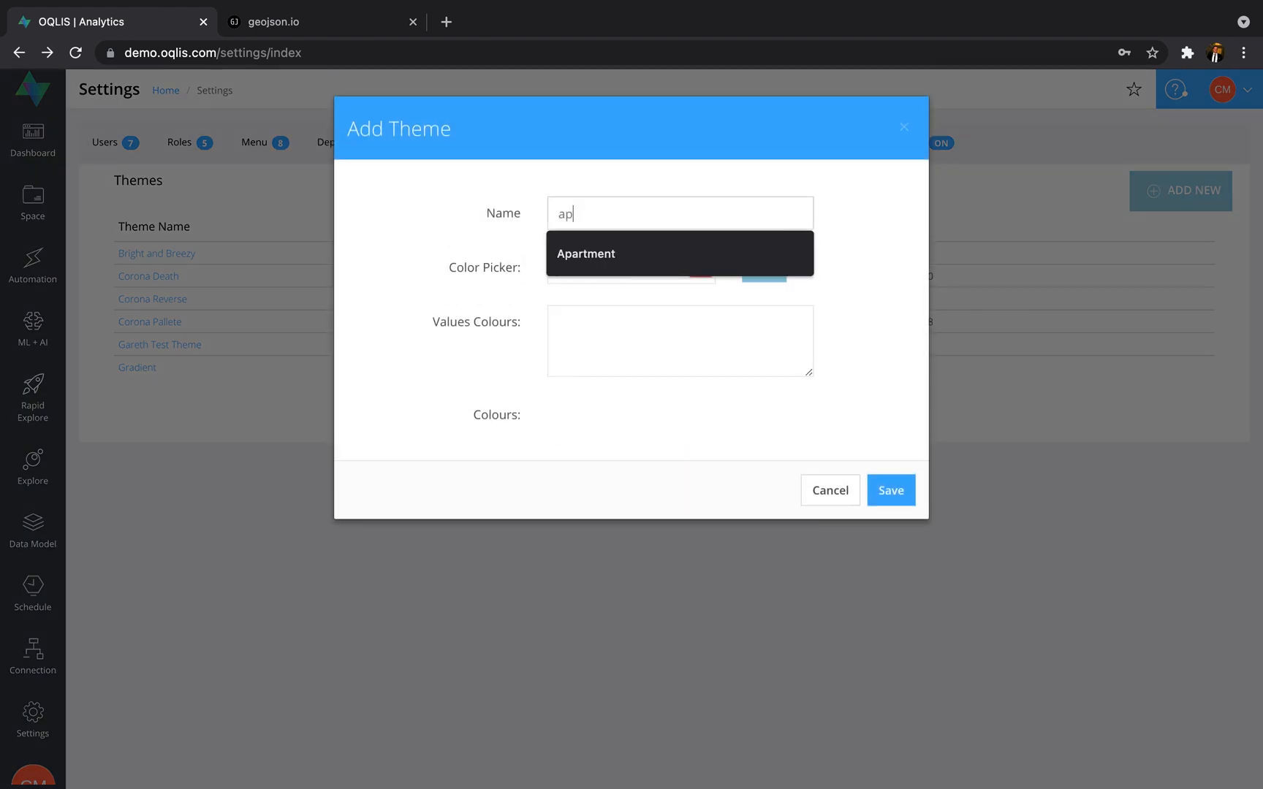
click(637, 255)
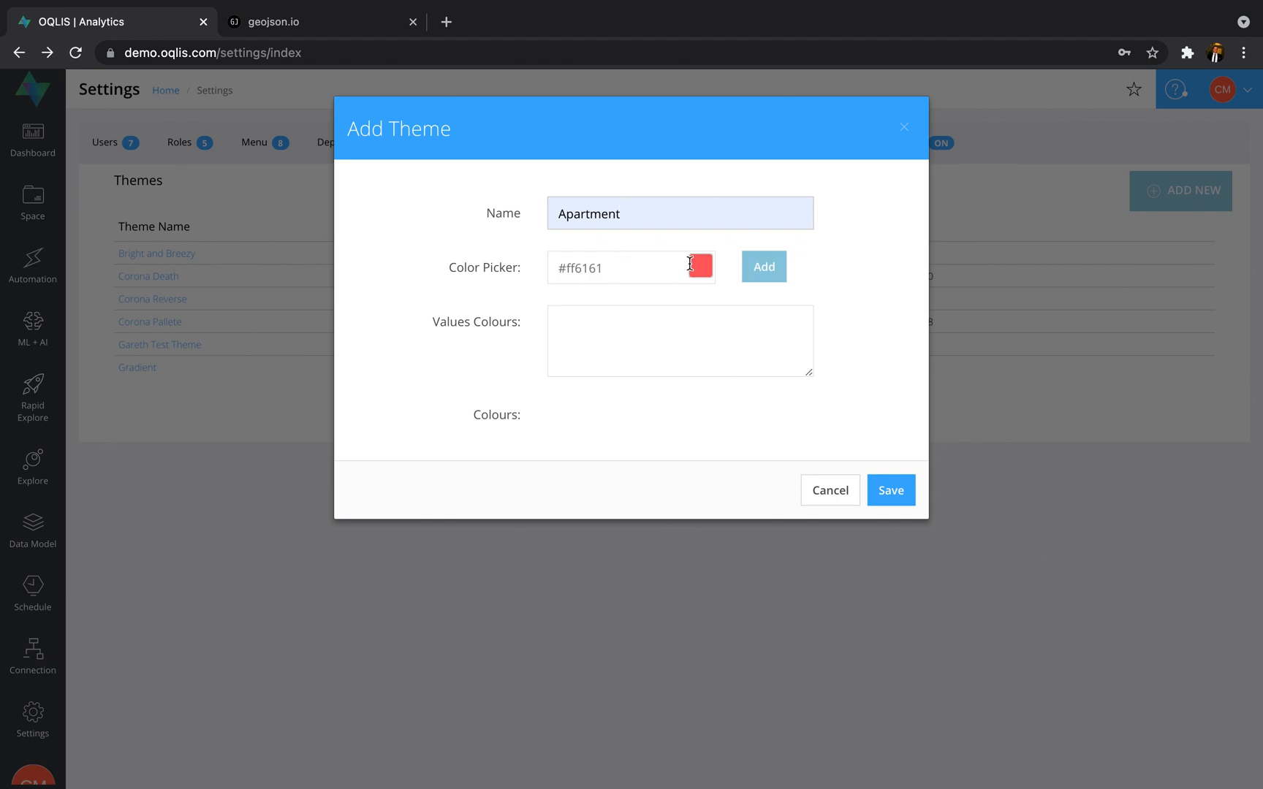
Step: Add the yellow #fff703 and the orange #ffb004 to the Apartment theme's colours
click(700, 266)
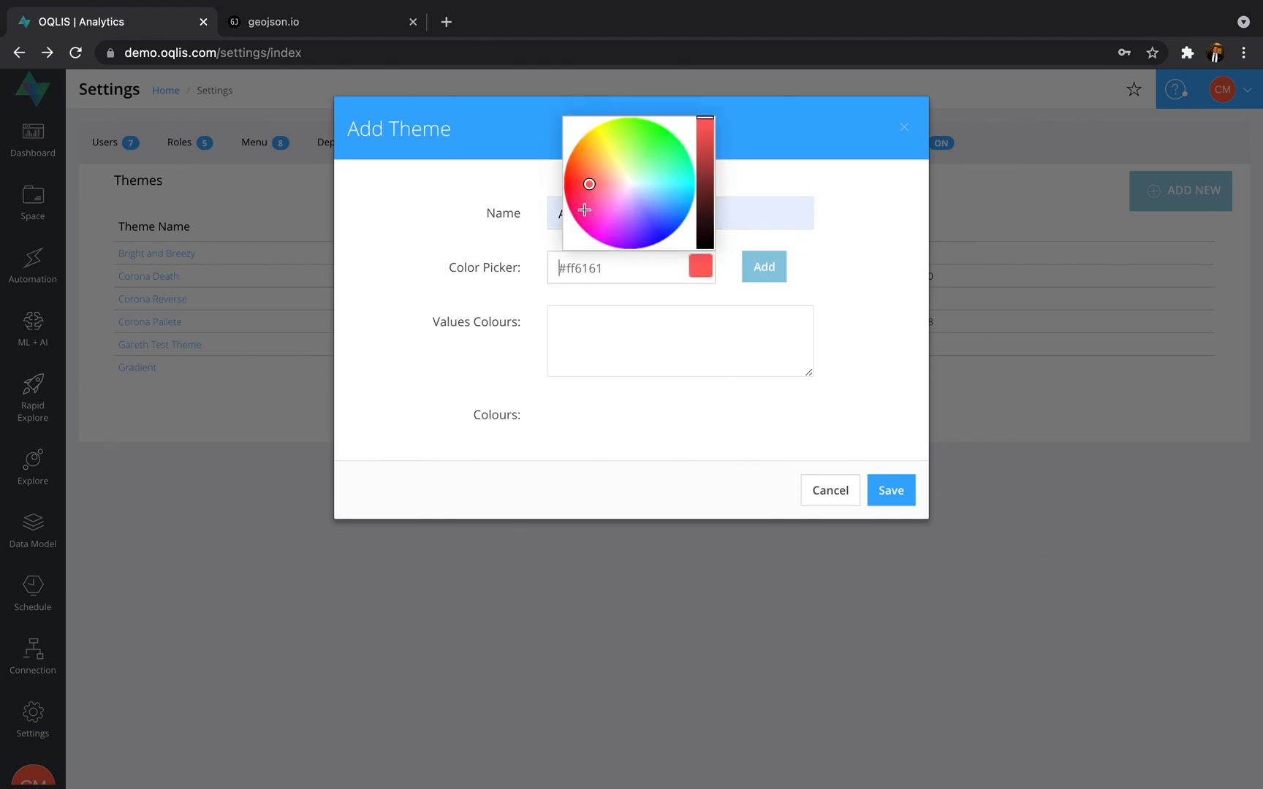
drag(589, 184, 590, 121)
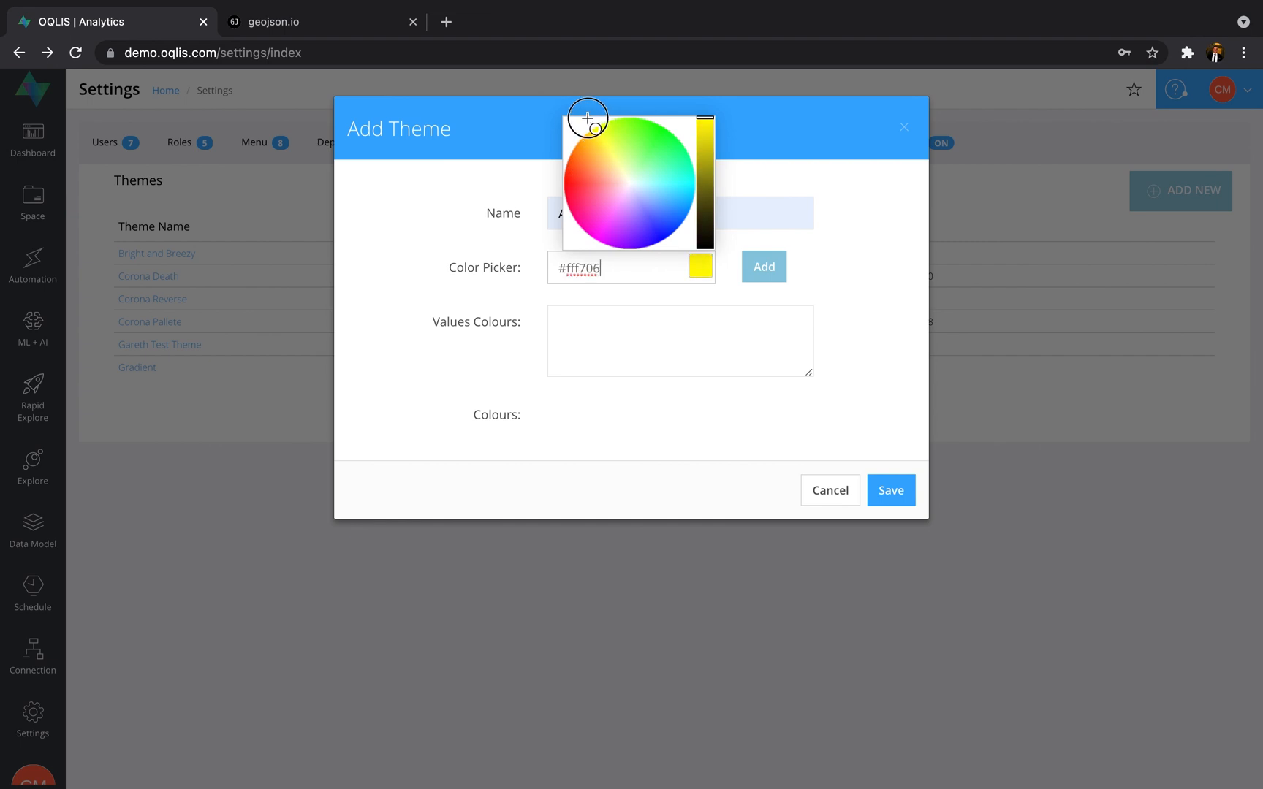
click(769, 271)
click(700, 274)
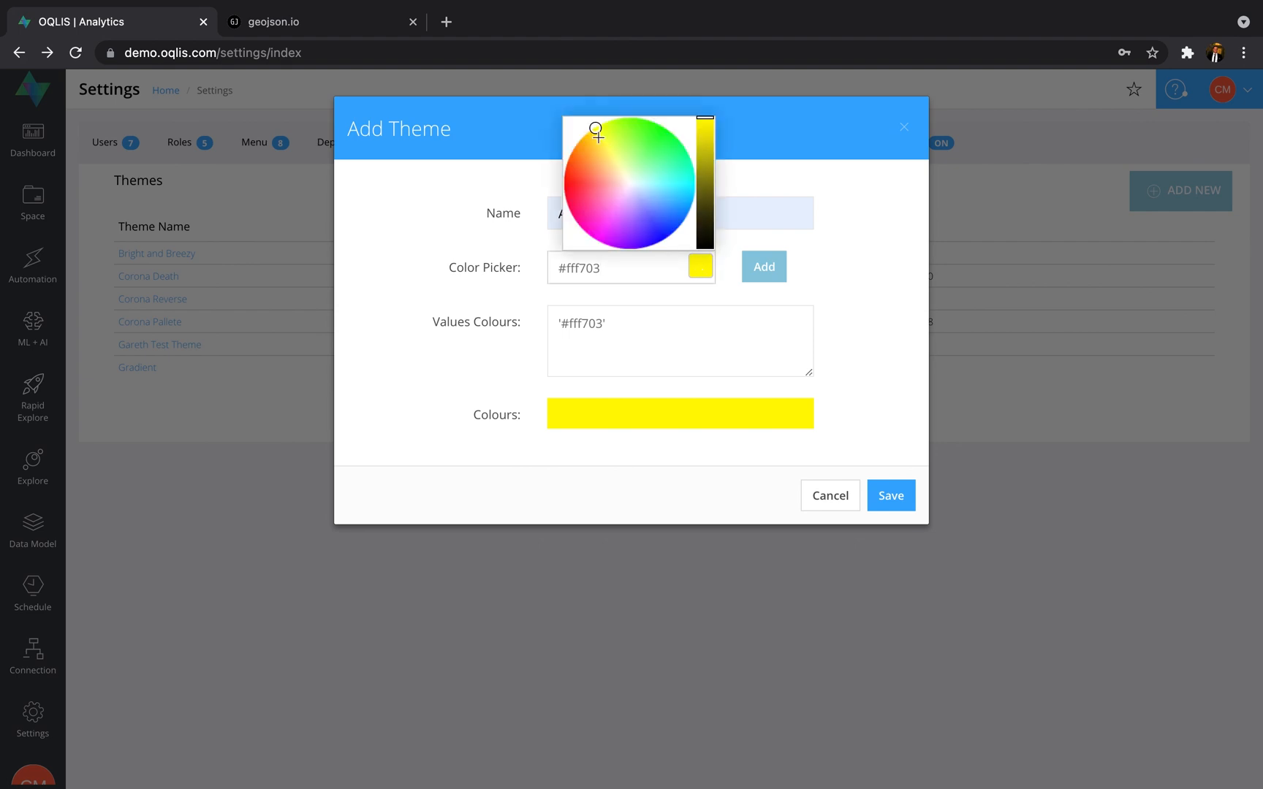
drag(596, 128, 573, 132)
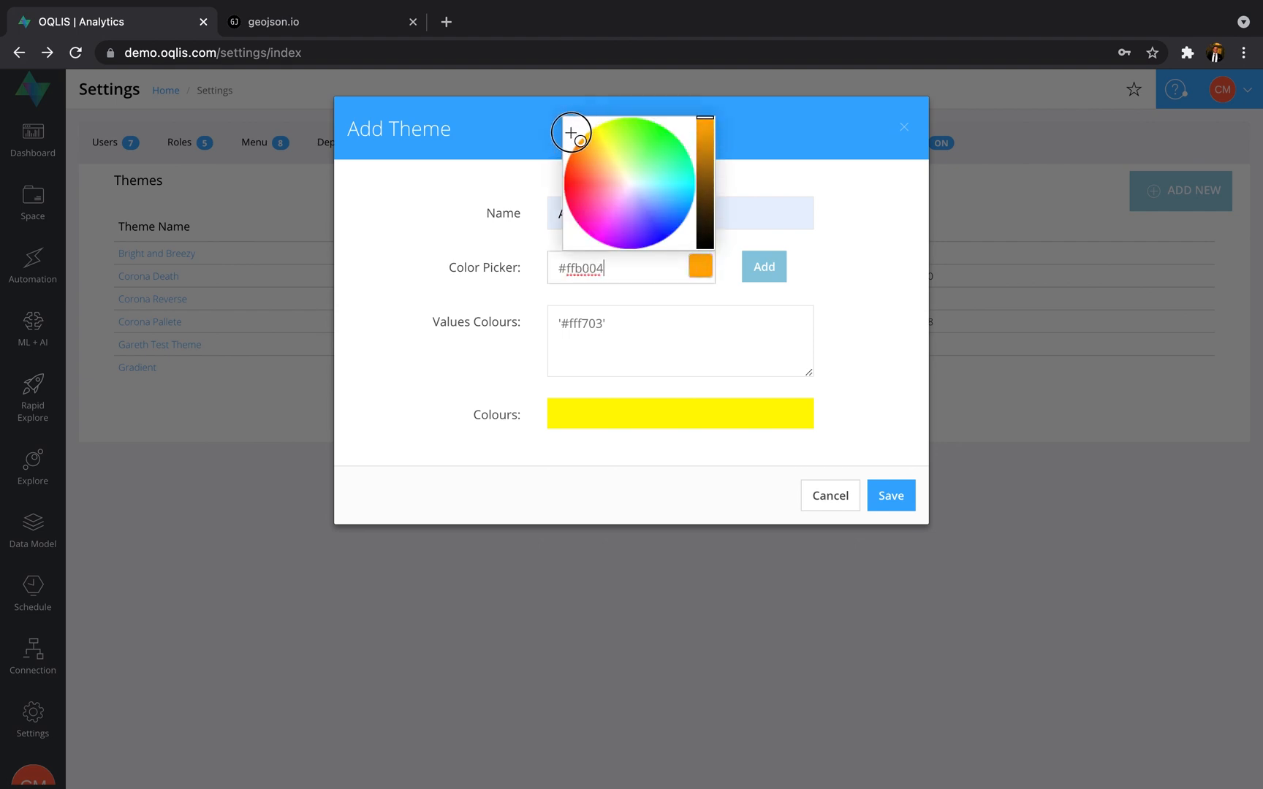
click(768, 269)
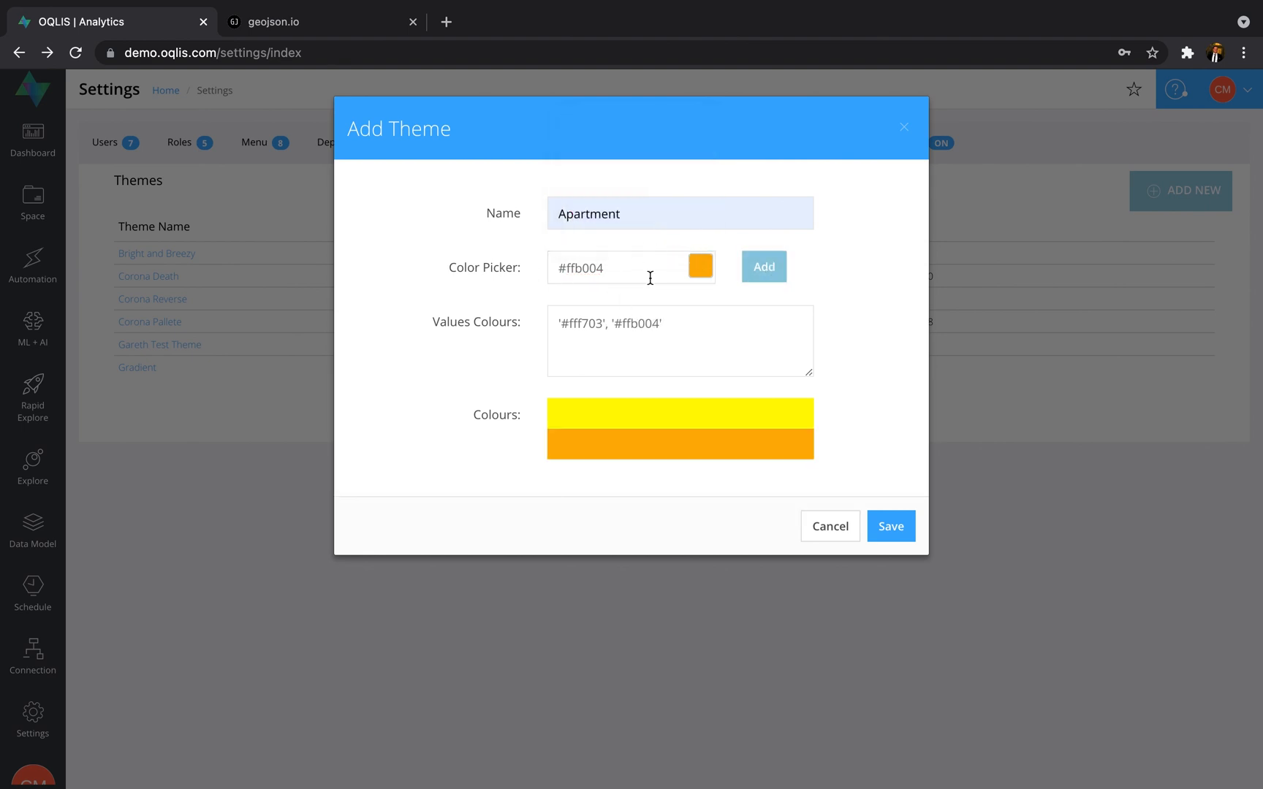
Step: Add the dark orange #ff6d04 and the red #ff1e05 to the theme's colours
click(650, 278)
drag(579, 141, 551, 157)
click(756, 266)
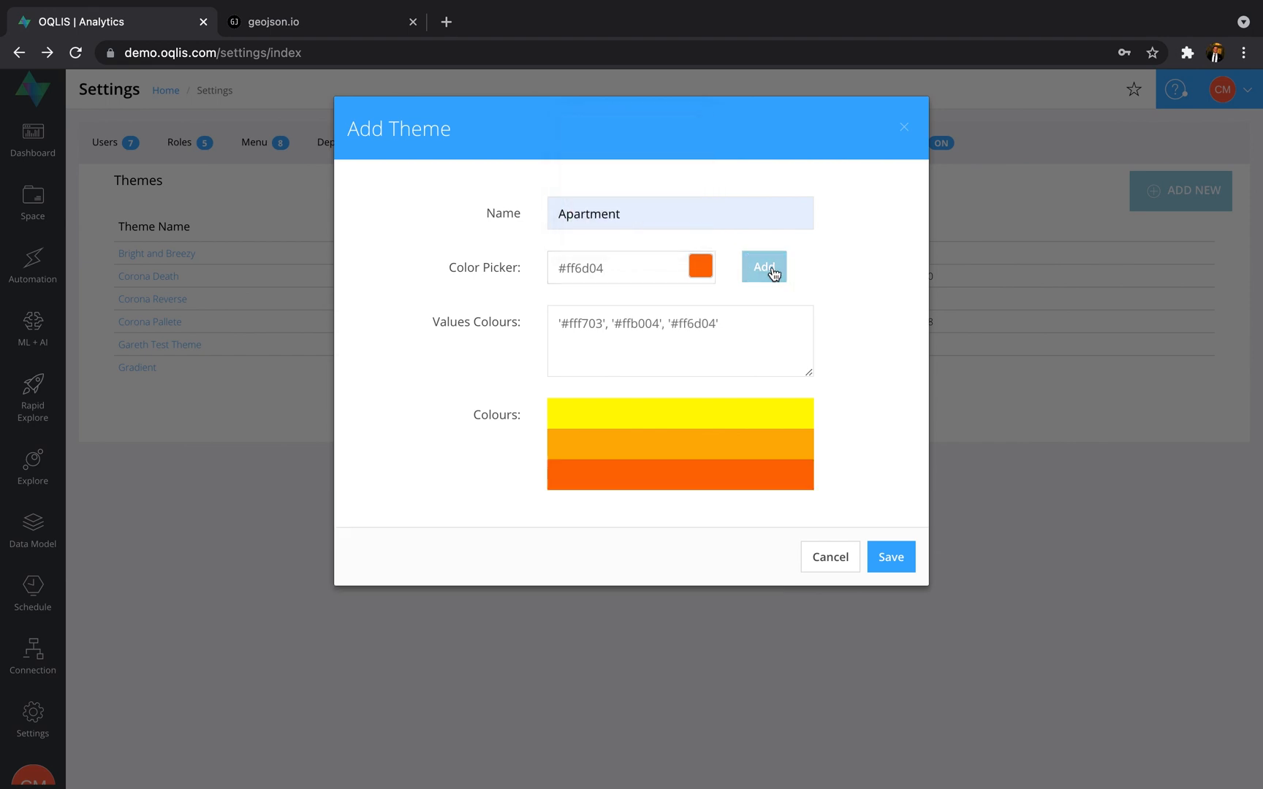
click(692, 262)
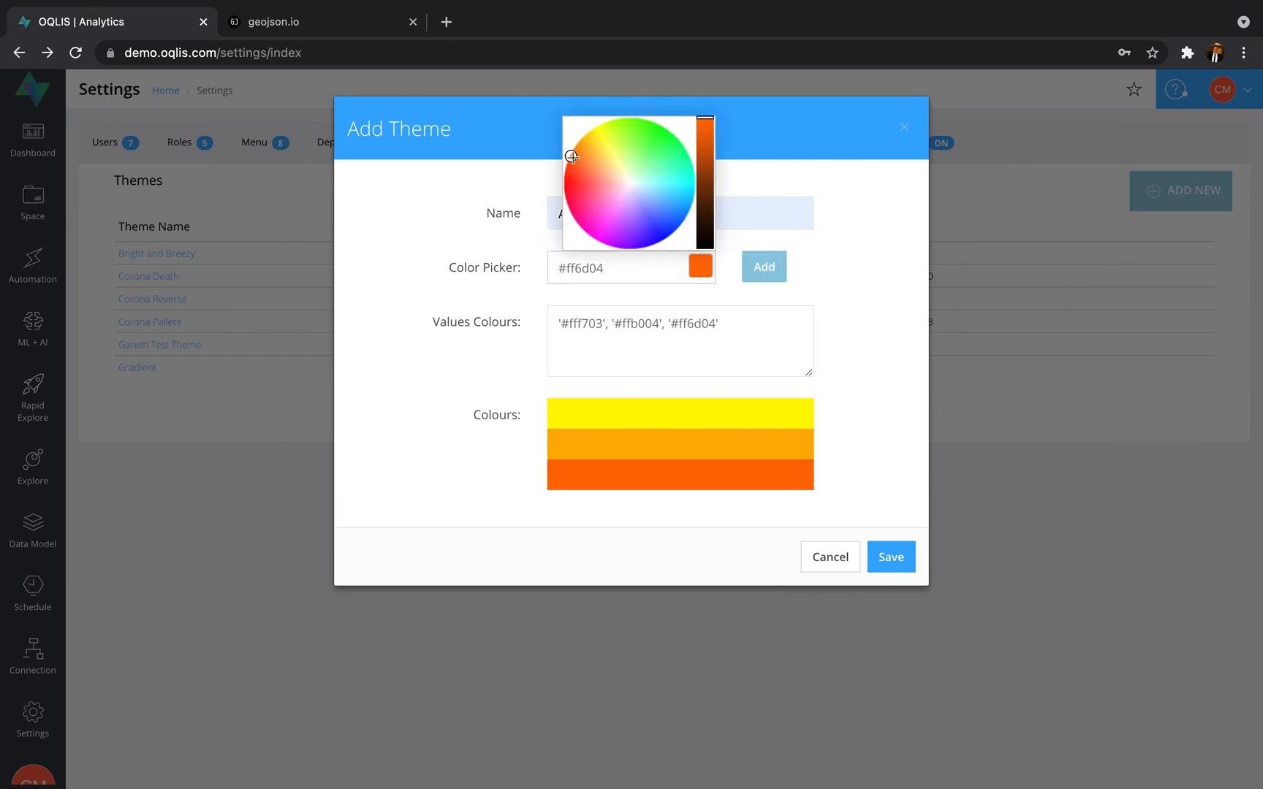
drag(570, 155, 548, 178)
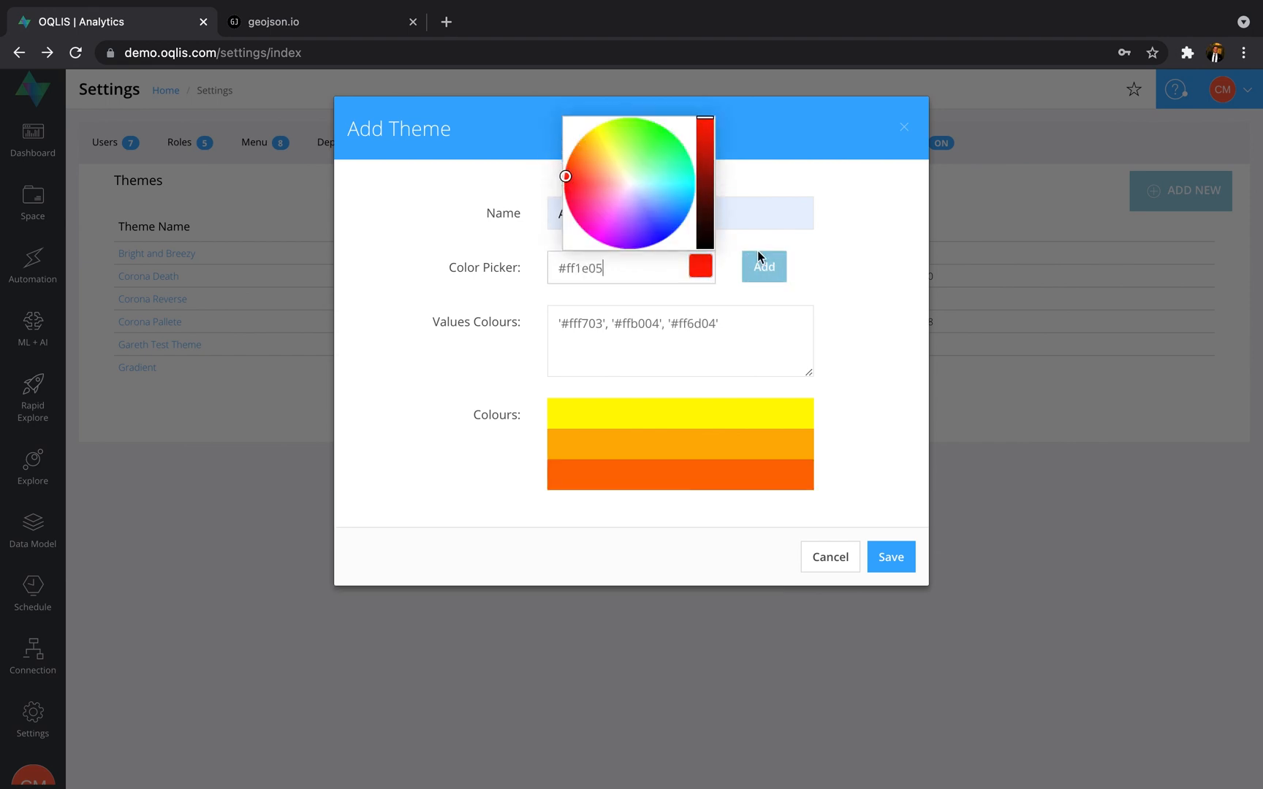
click(764, 270)
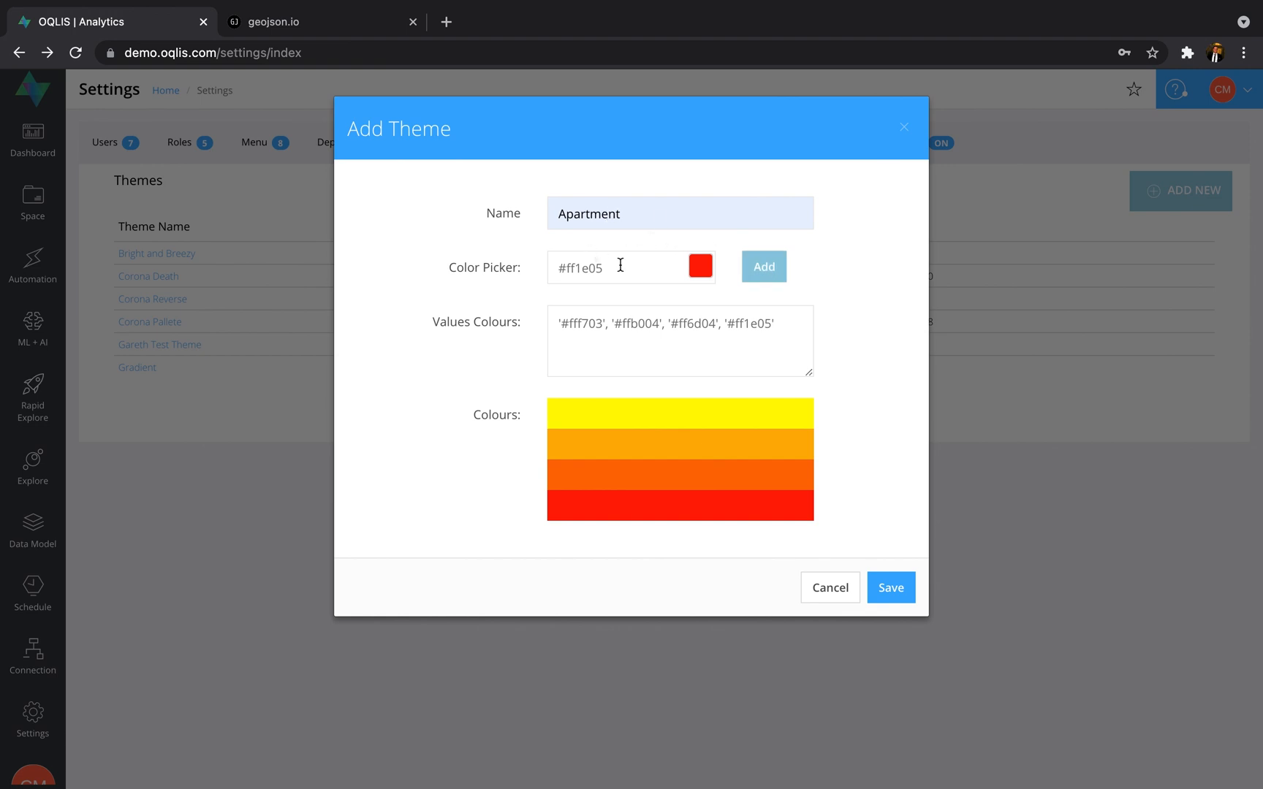
Step: Add the dark red #b30211 as the fifth colour and save the Apartment theme
click(697, 269)
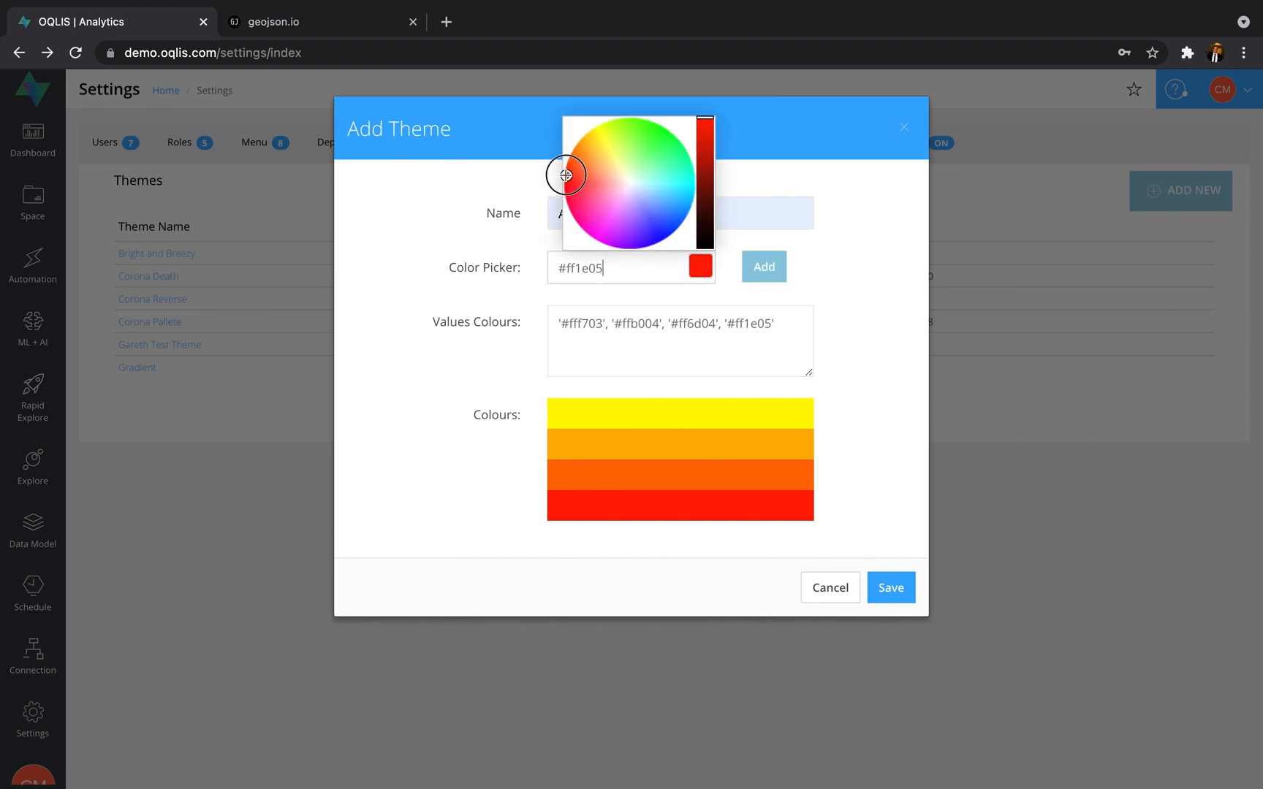
drag(566, 175, 562, 188)
drag(699, 118, 703, 158)
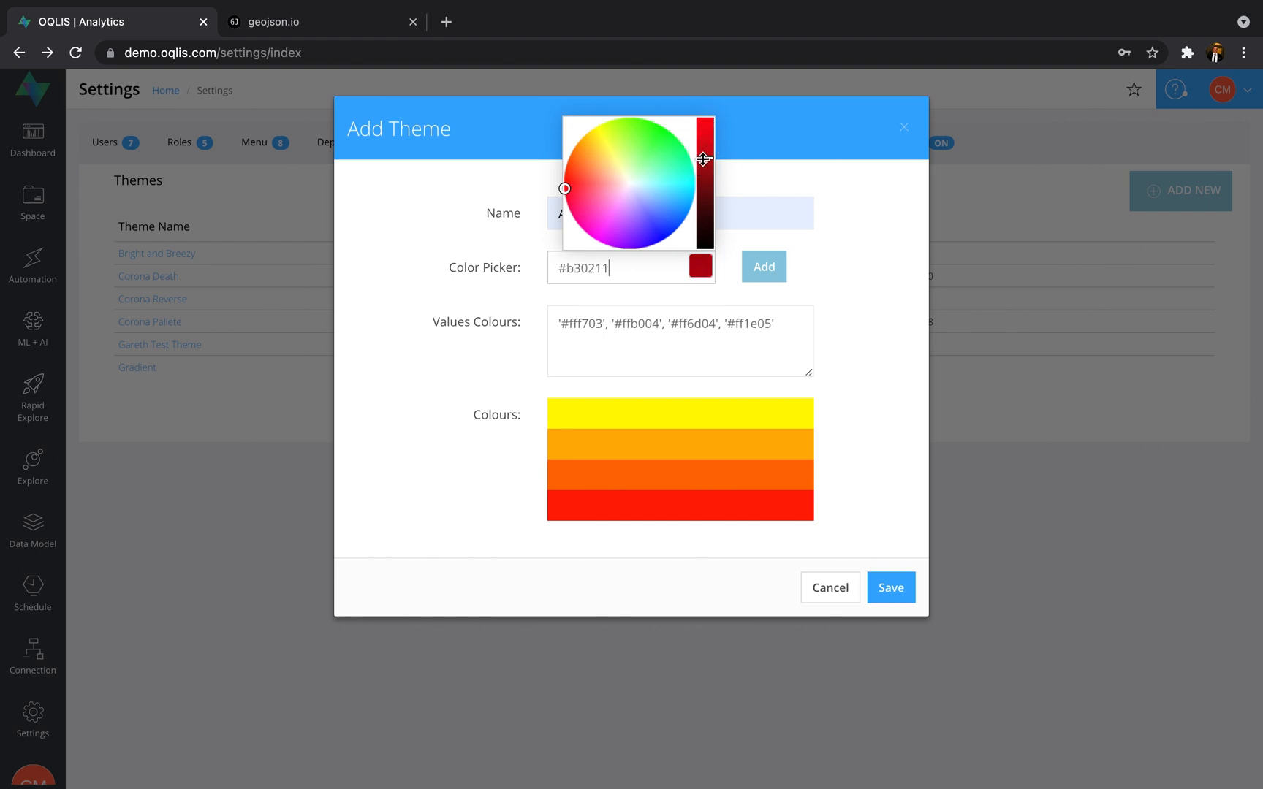
click(764, 266)
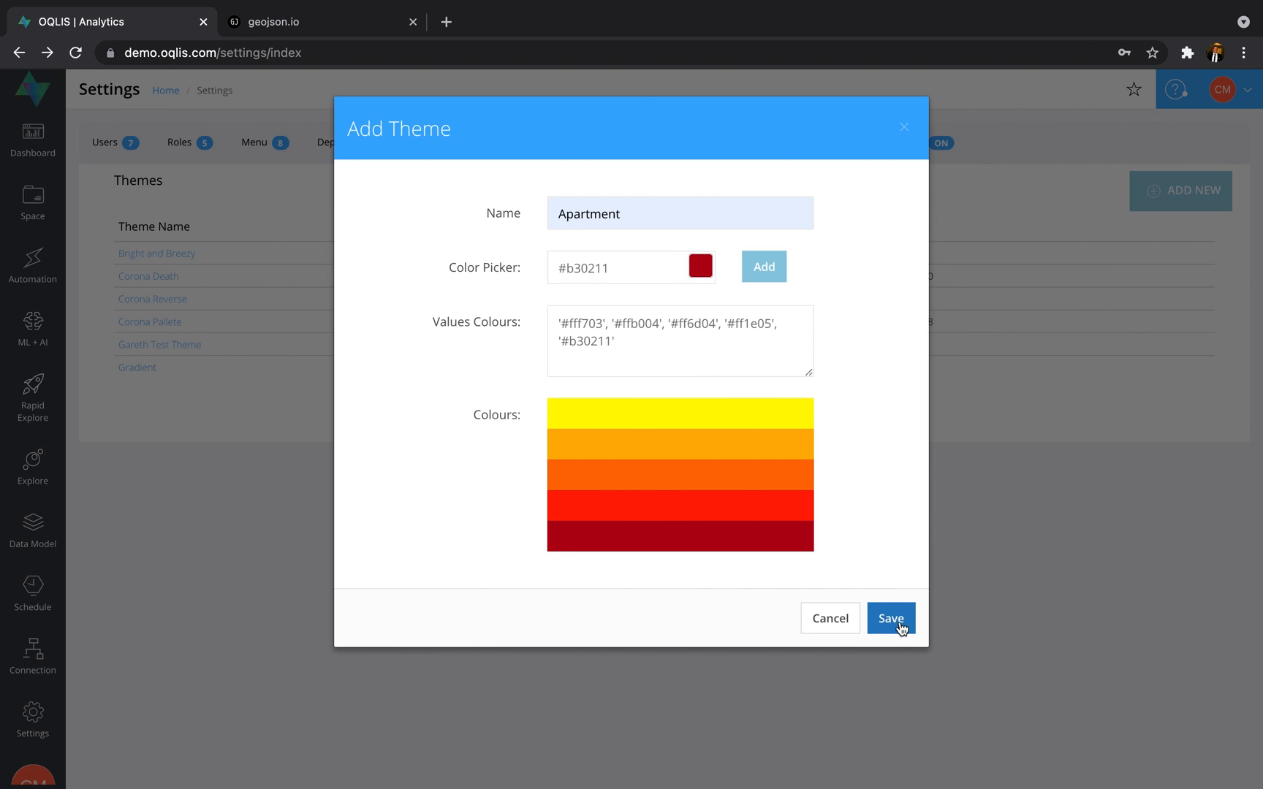
click(898, 625)
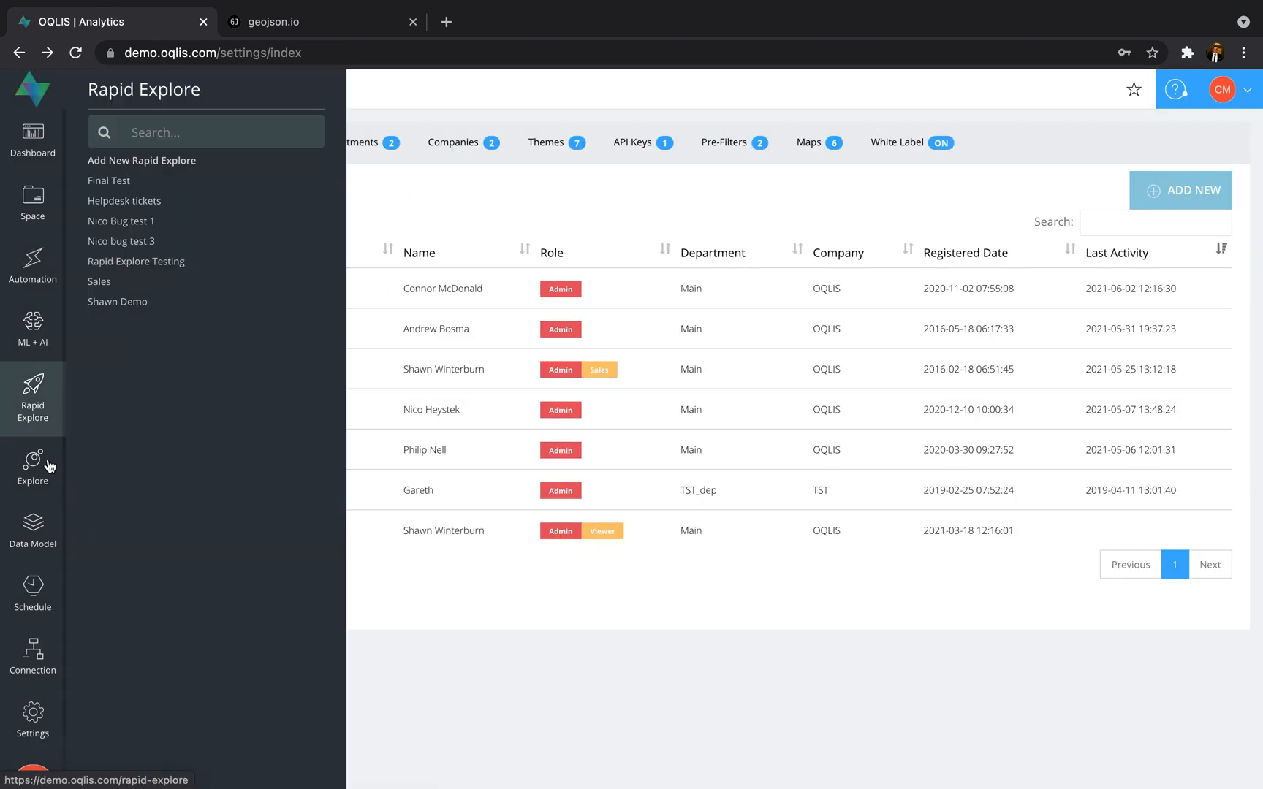
Step: Build and run an Explore query on the Choropleth data model, with Hours as the measure and Room as the group
click(39, 468)
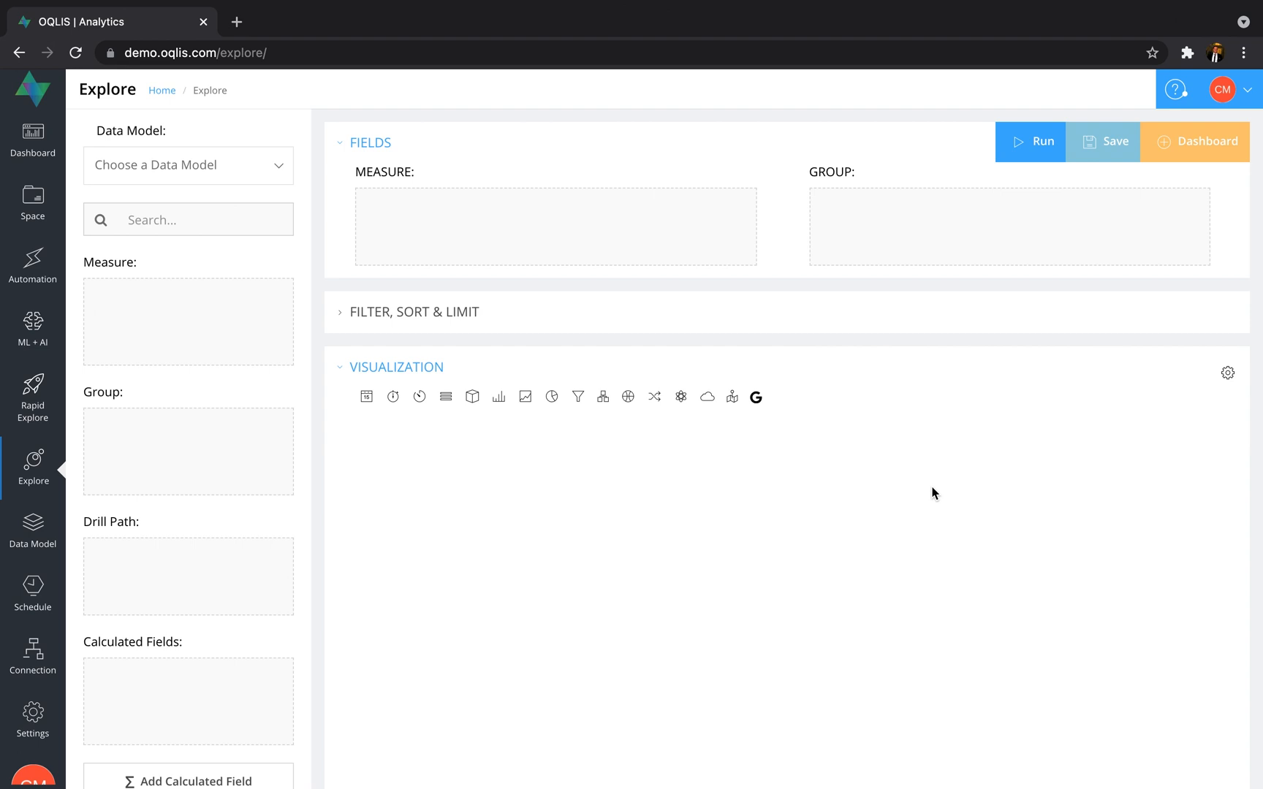
click(274, 171)
scroll(196, 284, down, 1)
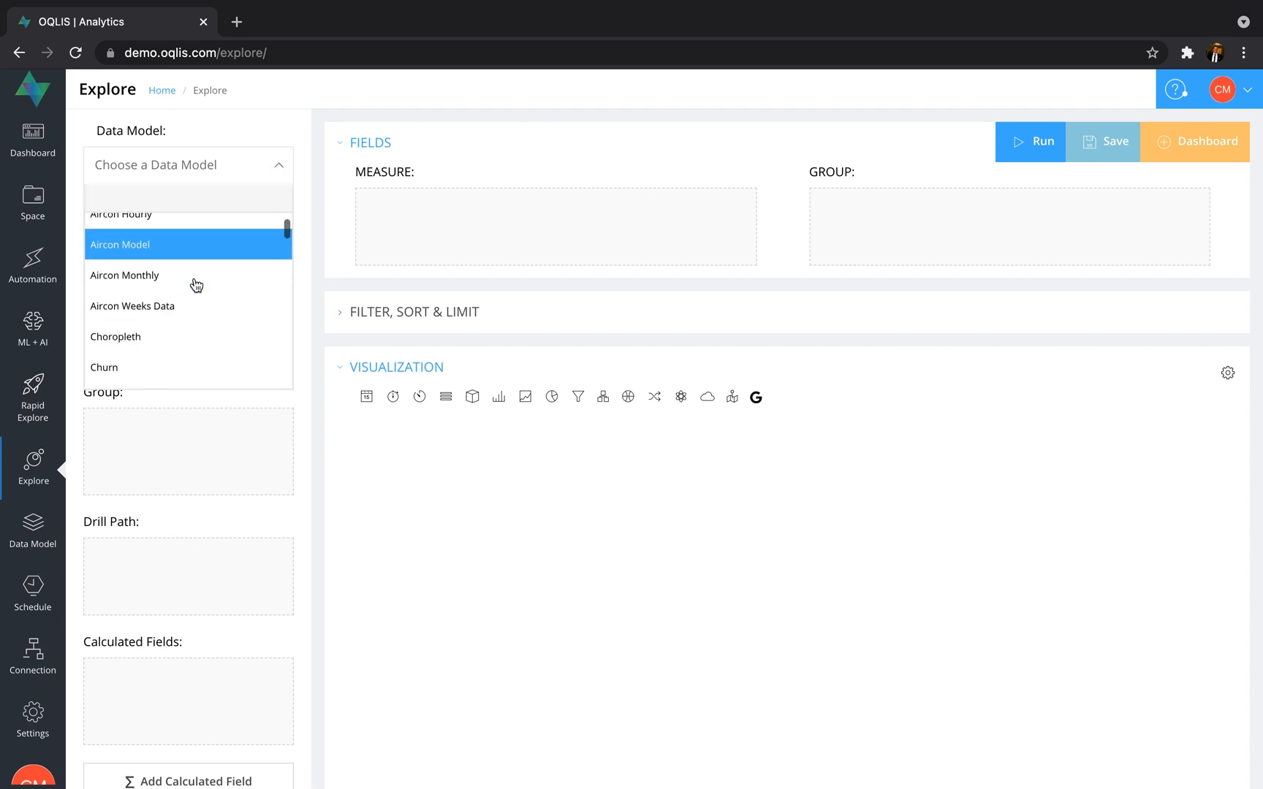
click(157, 335)
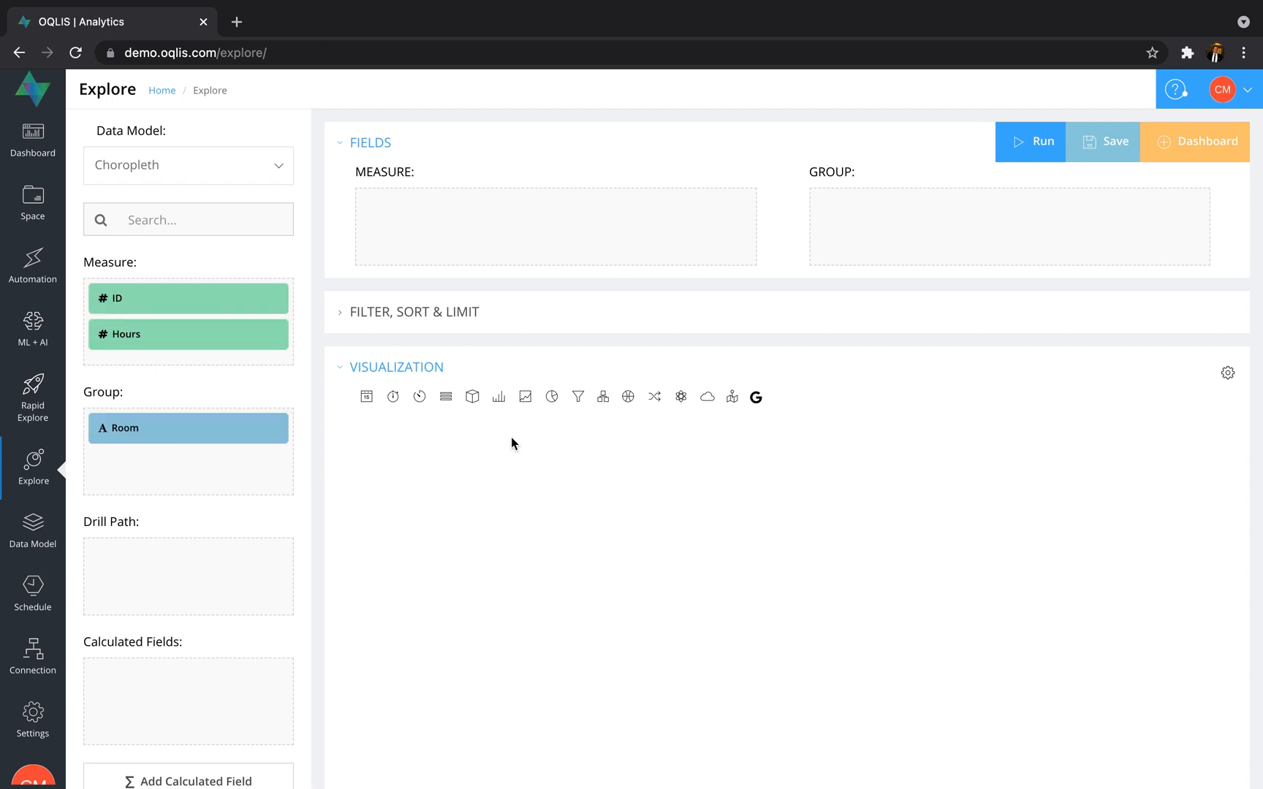
drag(145, 341, 451, 239)
drag(155, 428, 926, 226)
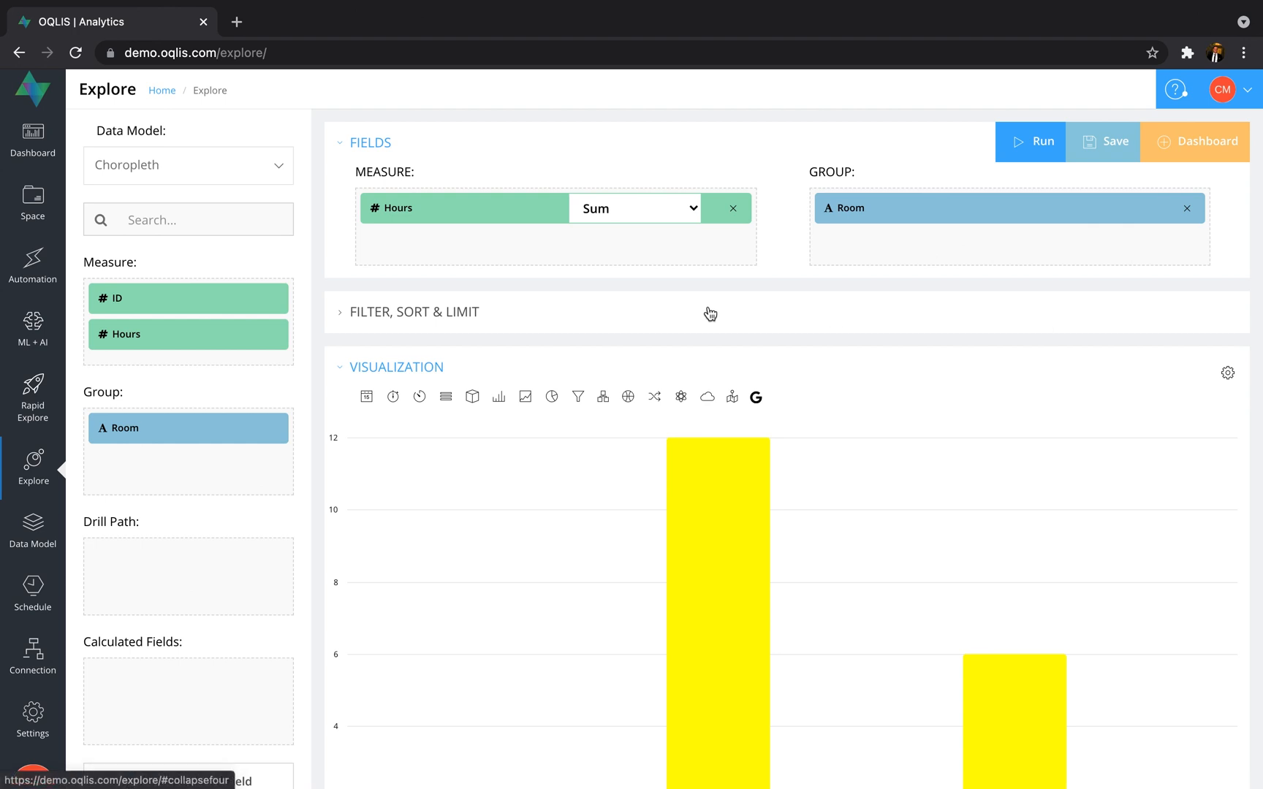
Step: Examine the bar chart of hours for each room, checking the values of the individual bars
scroll(976, 475, down, 2)
scroll(975, 475, down, 3)
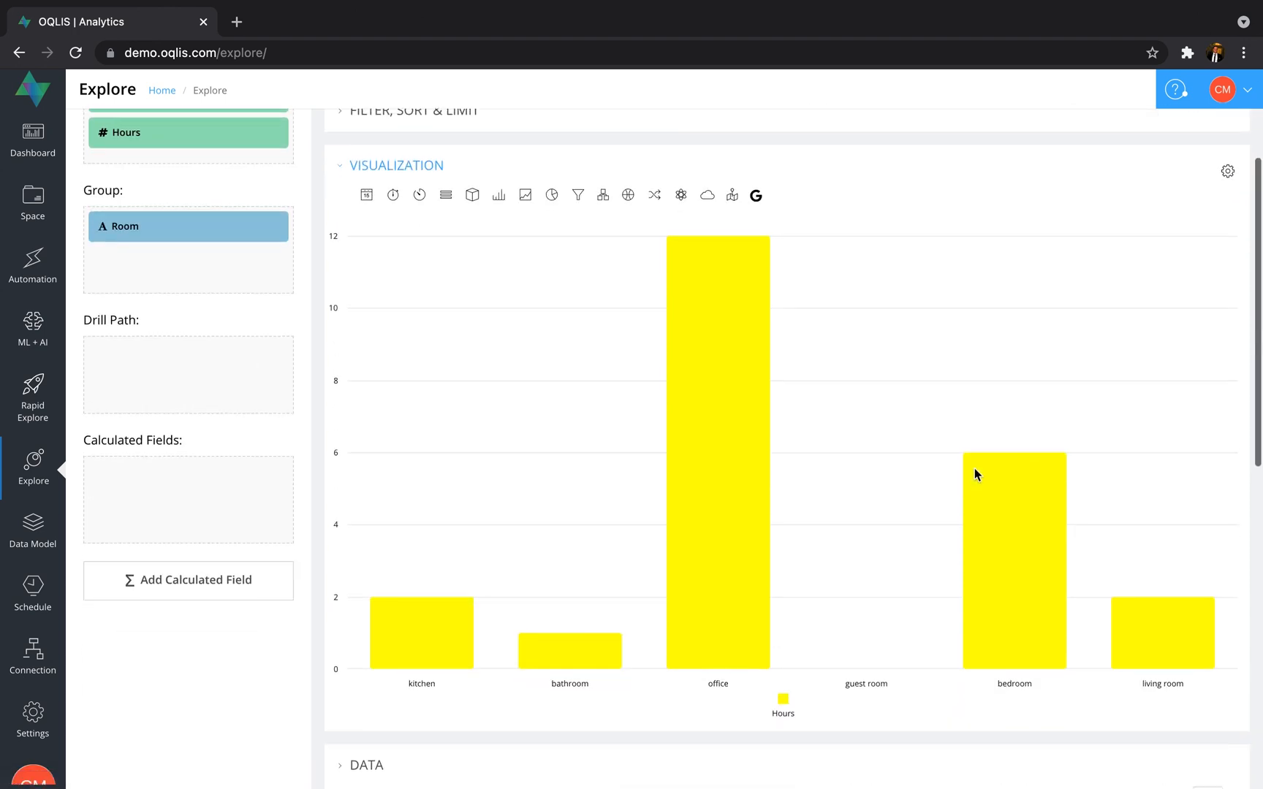
mouse_move(1125, 591)
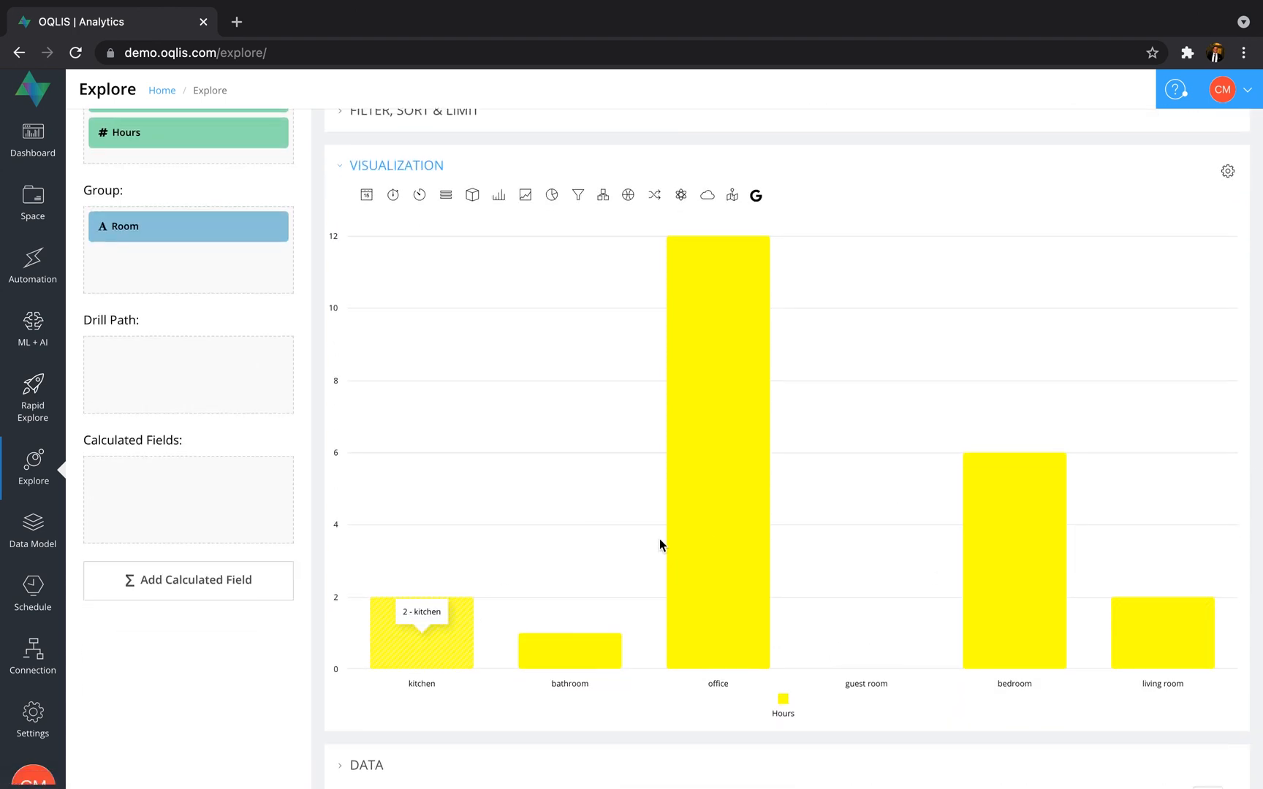
mouse_move(955, 541)
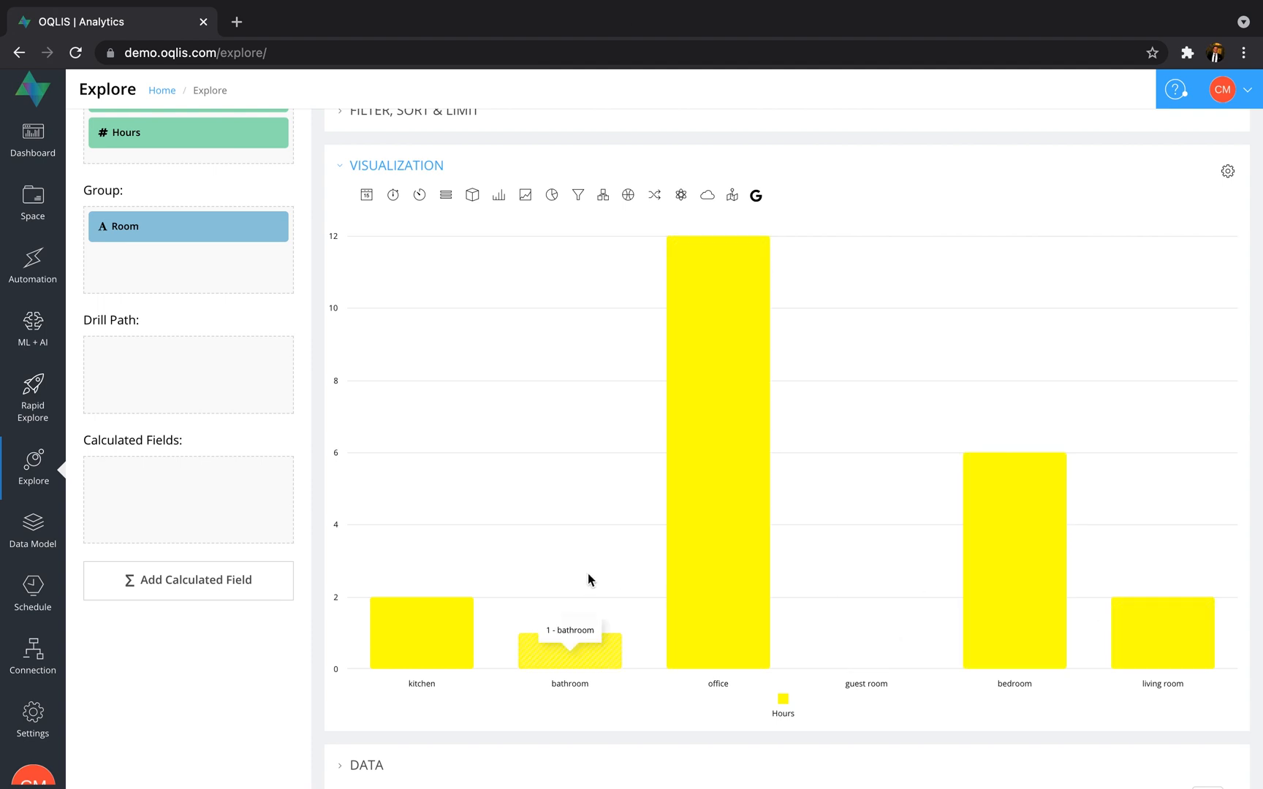
mouse_move(684, 490)
mouse_move(911, 323)
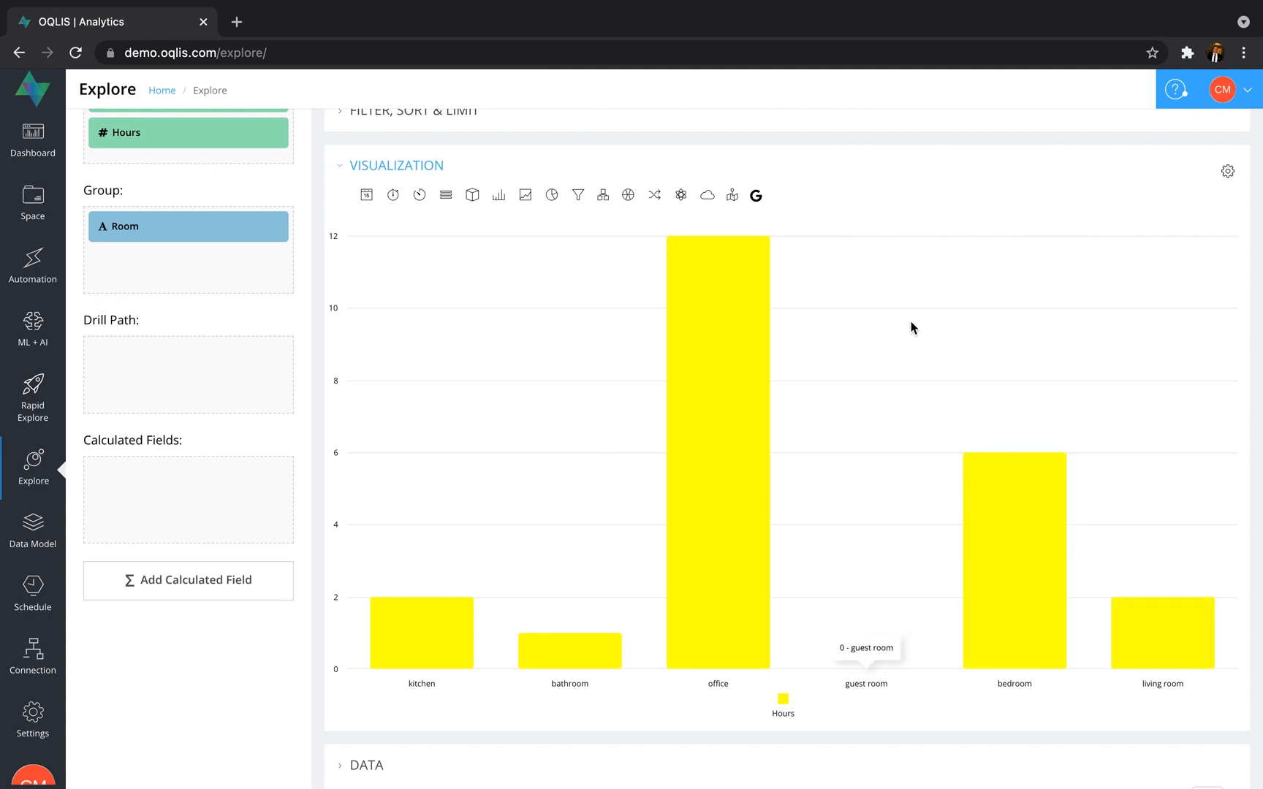
Step: Show the query result as a map, with Leaflet as the map provider and Choropleth as the map type
scroll(911, 325, up, 1)
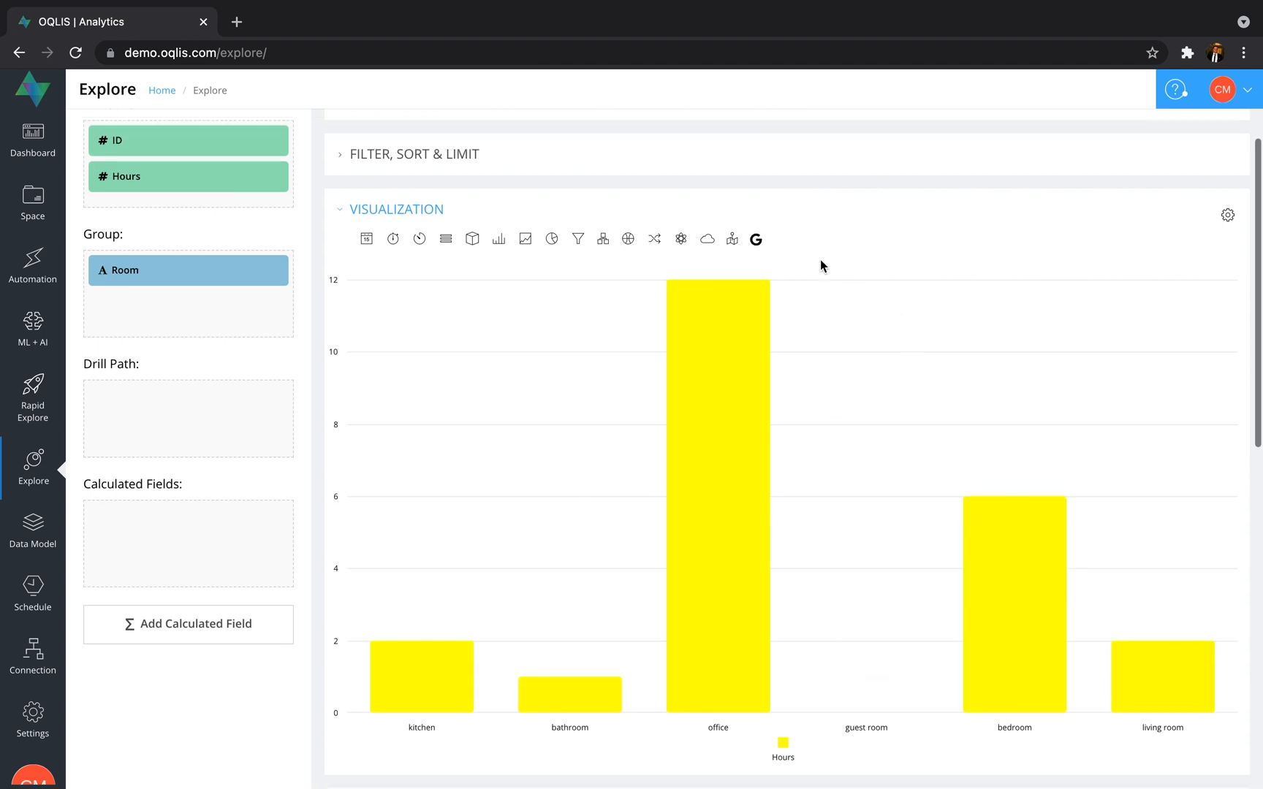
click(757, 240)
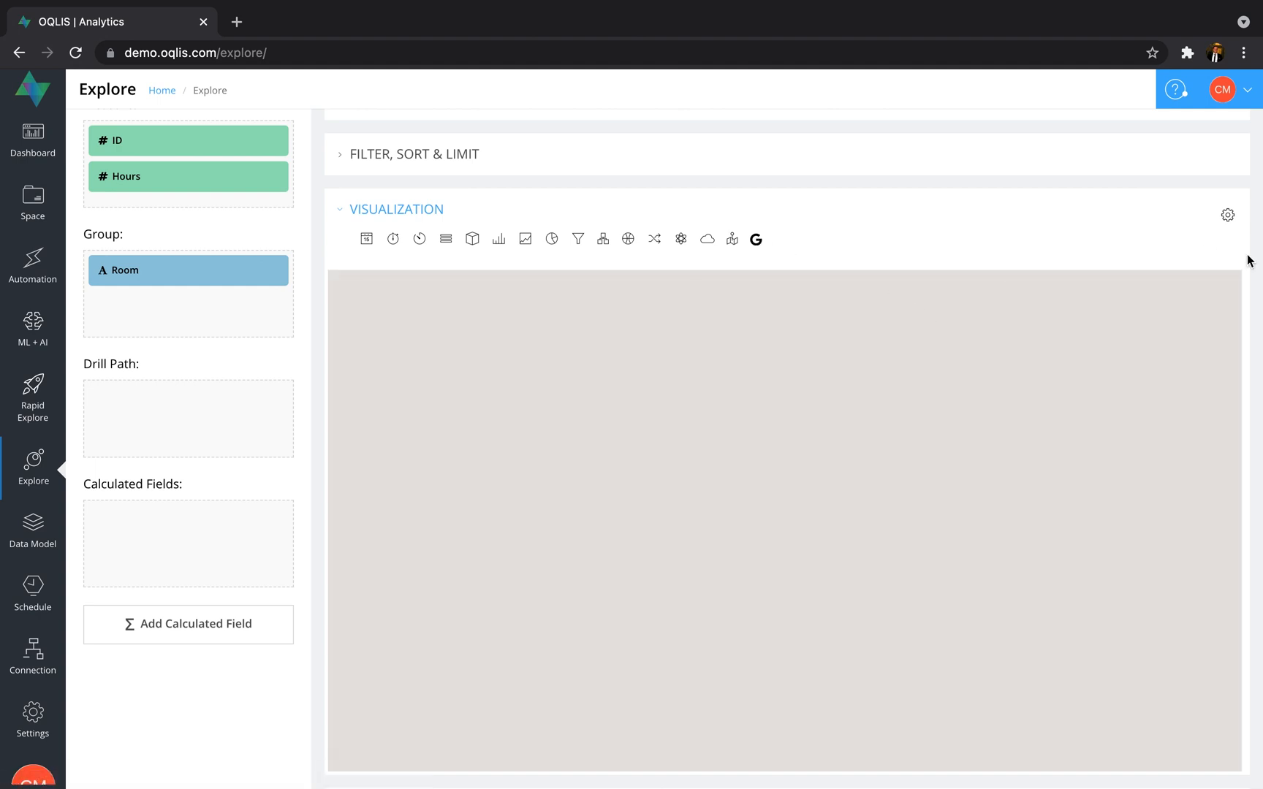
click(1227, 216)
click(1096, 275)
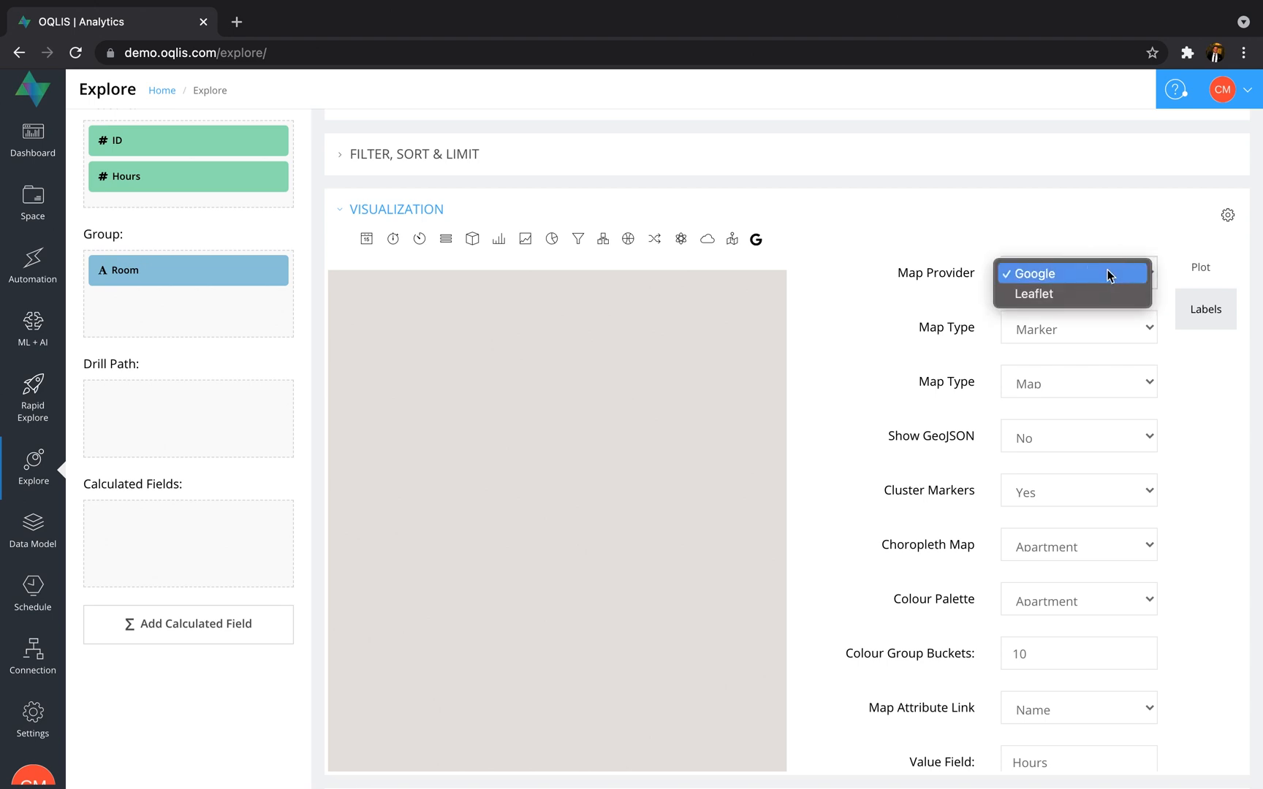
click(1077, 298)
click(1102, 339)
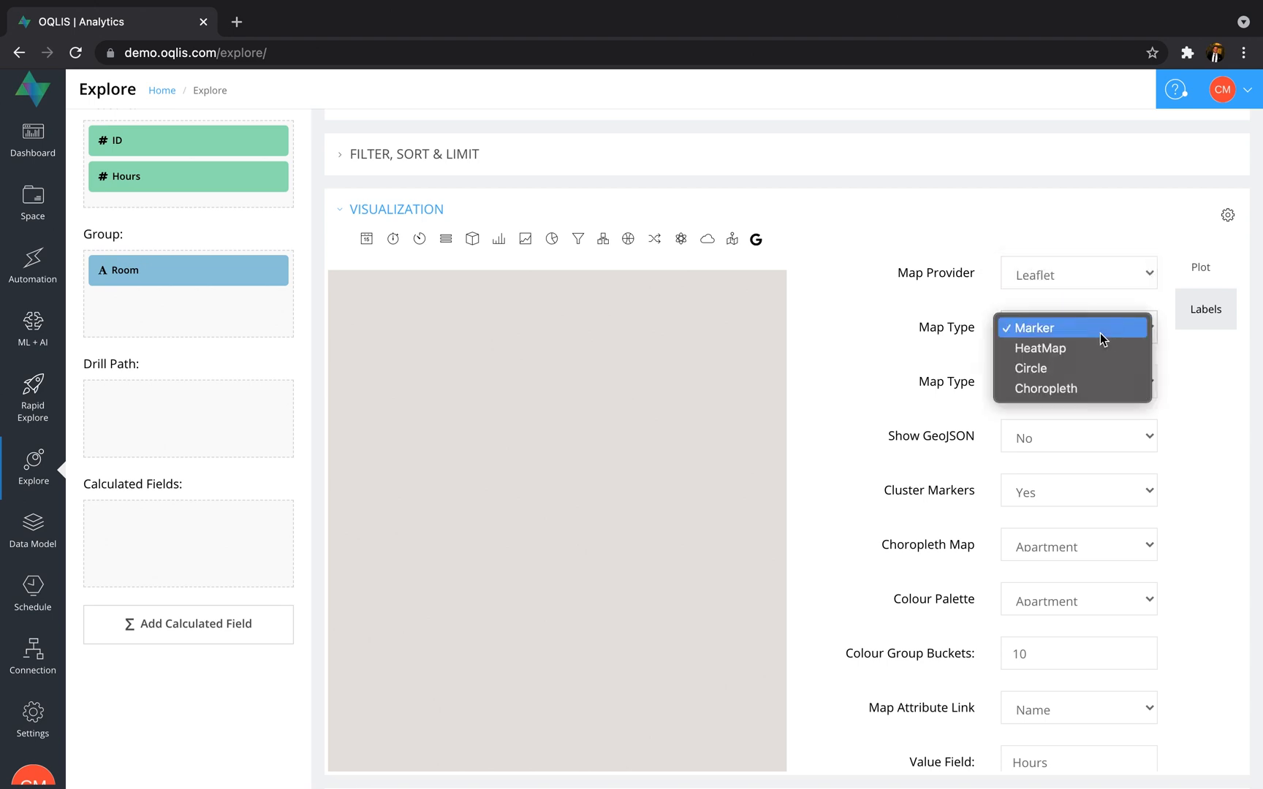
click(1055, 393)
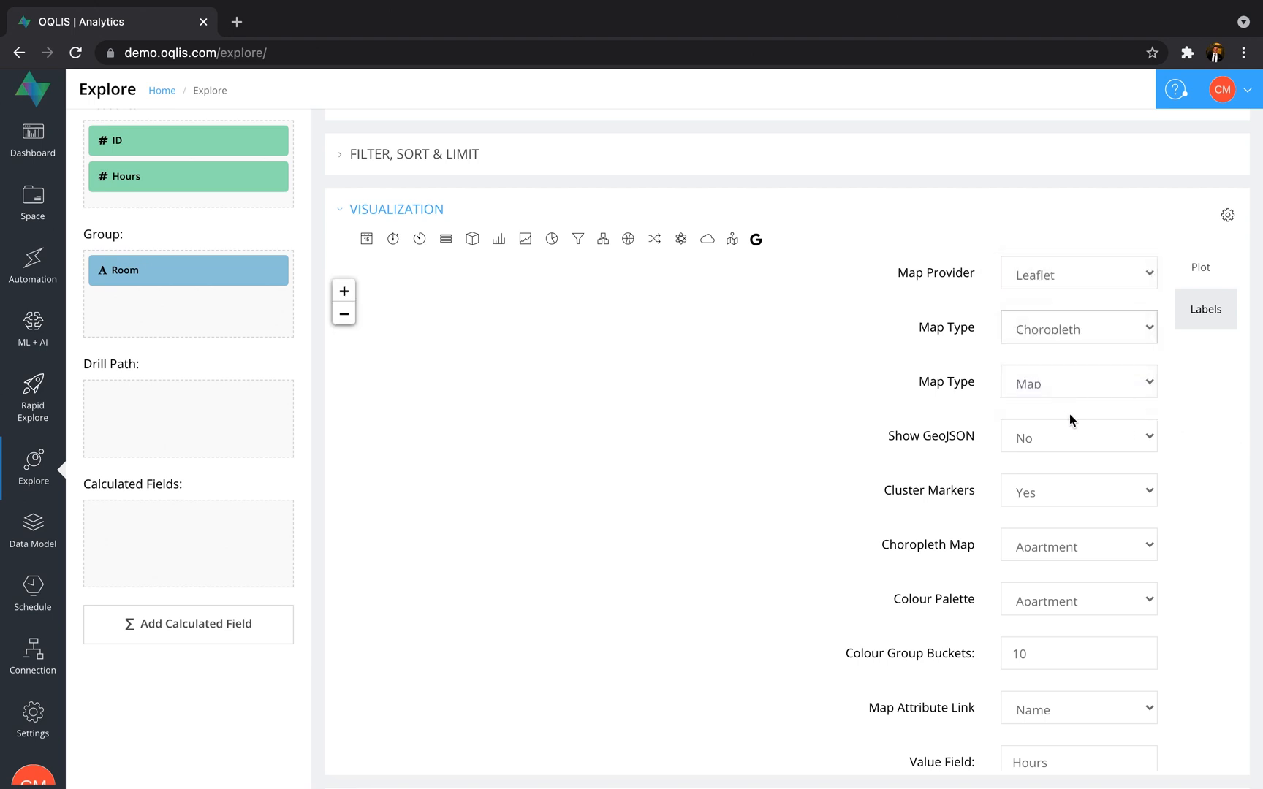
Step: Review the available Choropleth Map and Colour Palette options, keeping Apartment selected for both
scroll(1065, 411, down, 3)
scroll(1065, 411, down, 1)
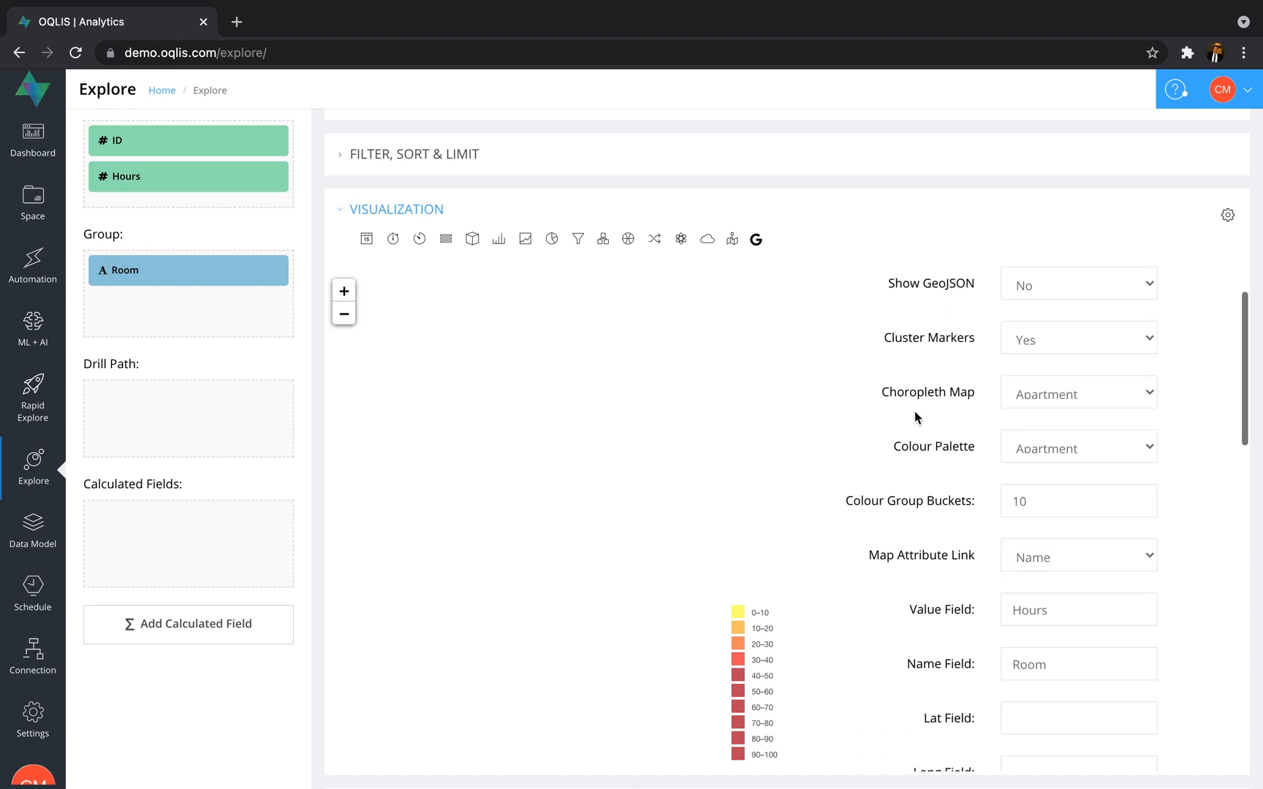
click(1120, 402)
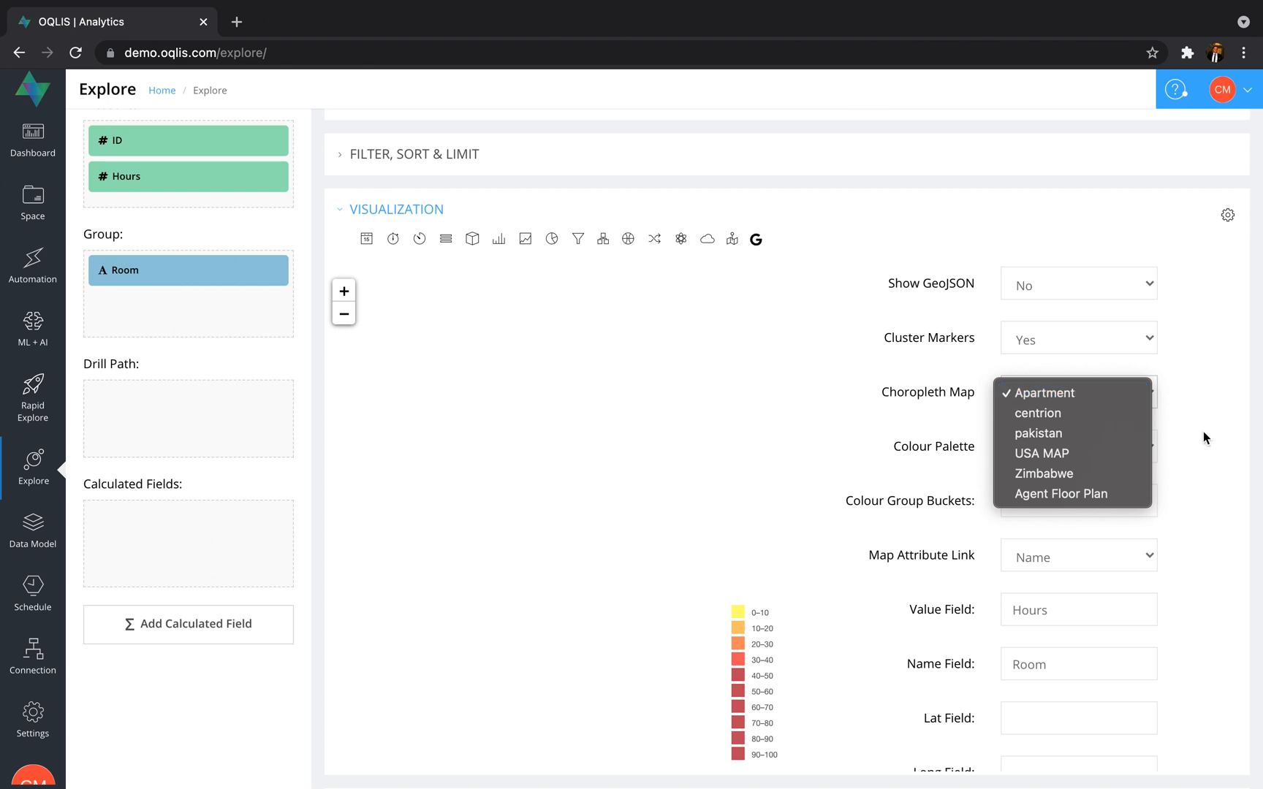
click(1239, 440)
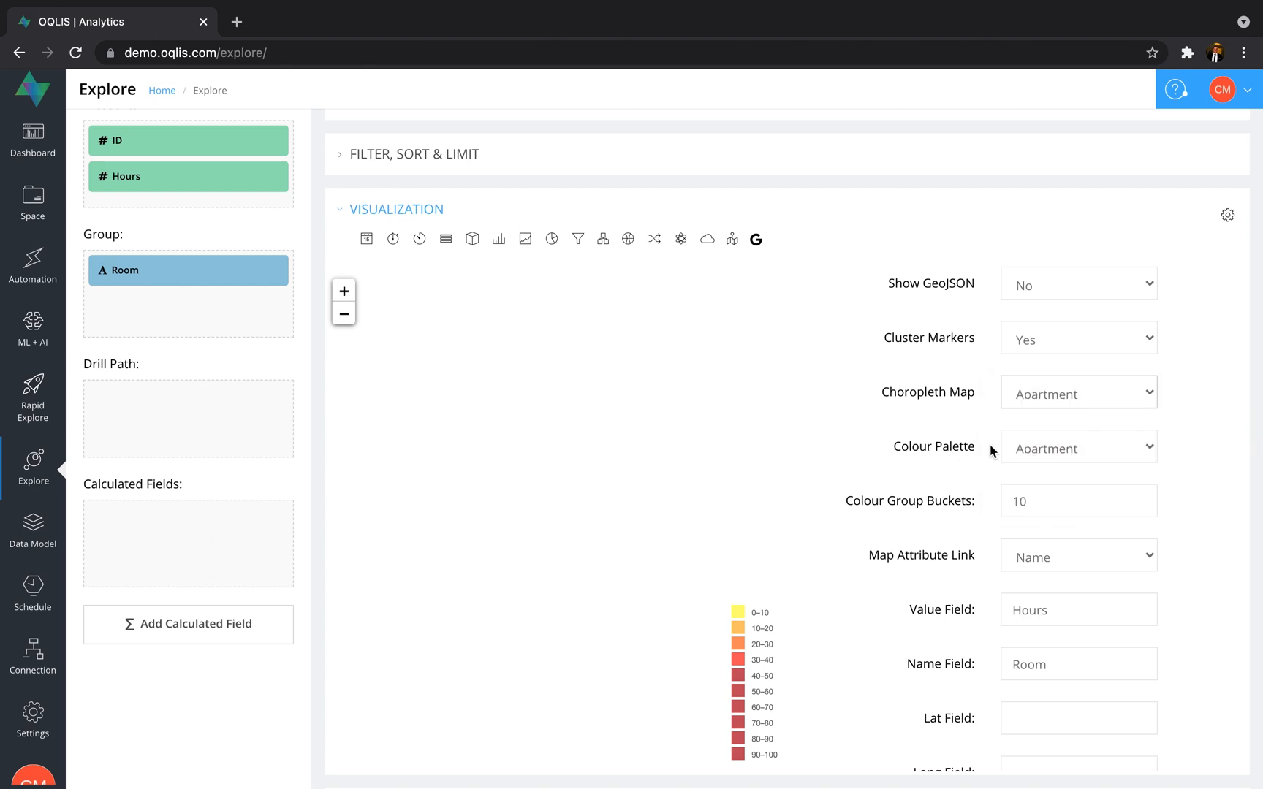
click(1125, 449)
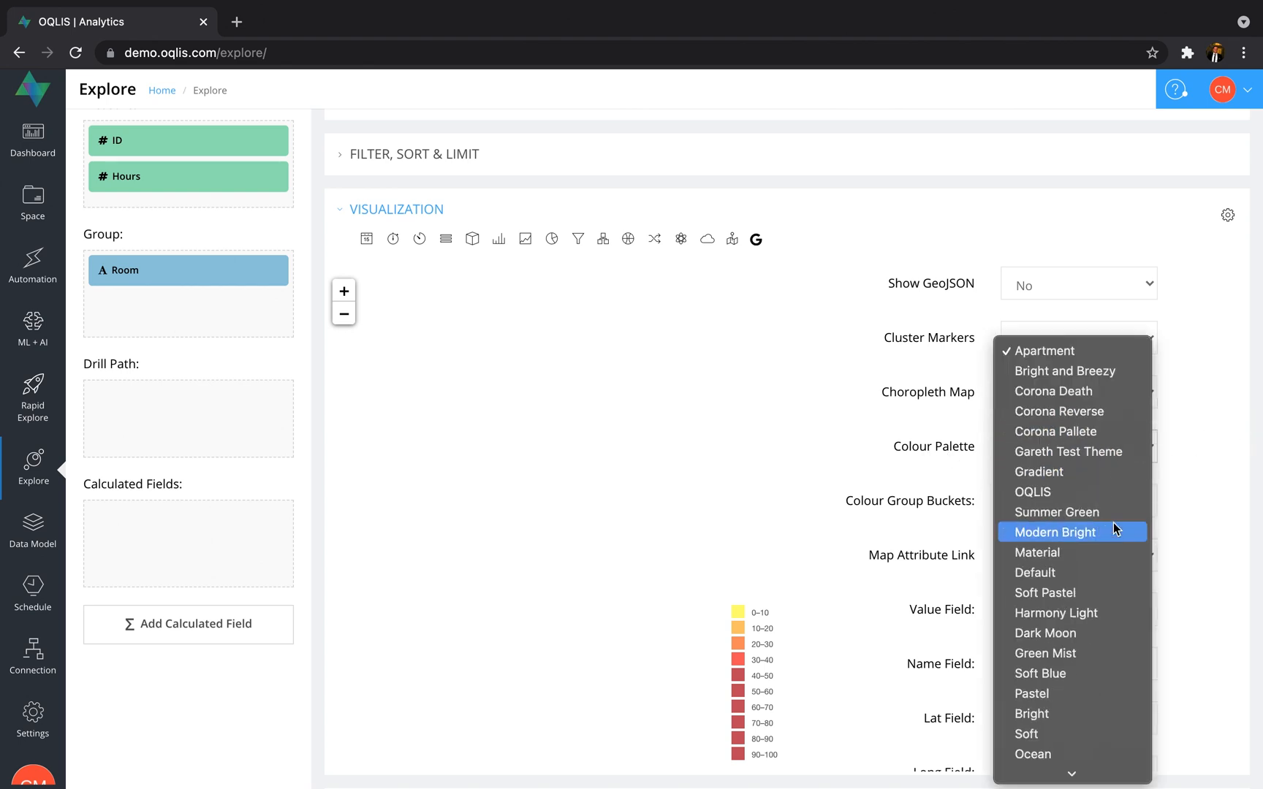
scroll(1113, 523, down, 1)
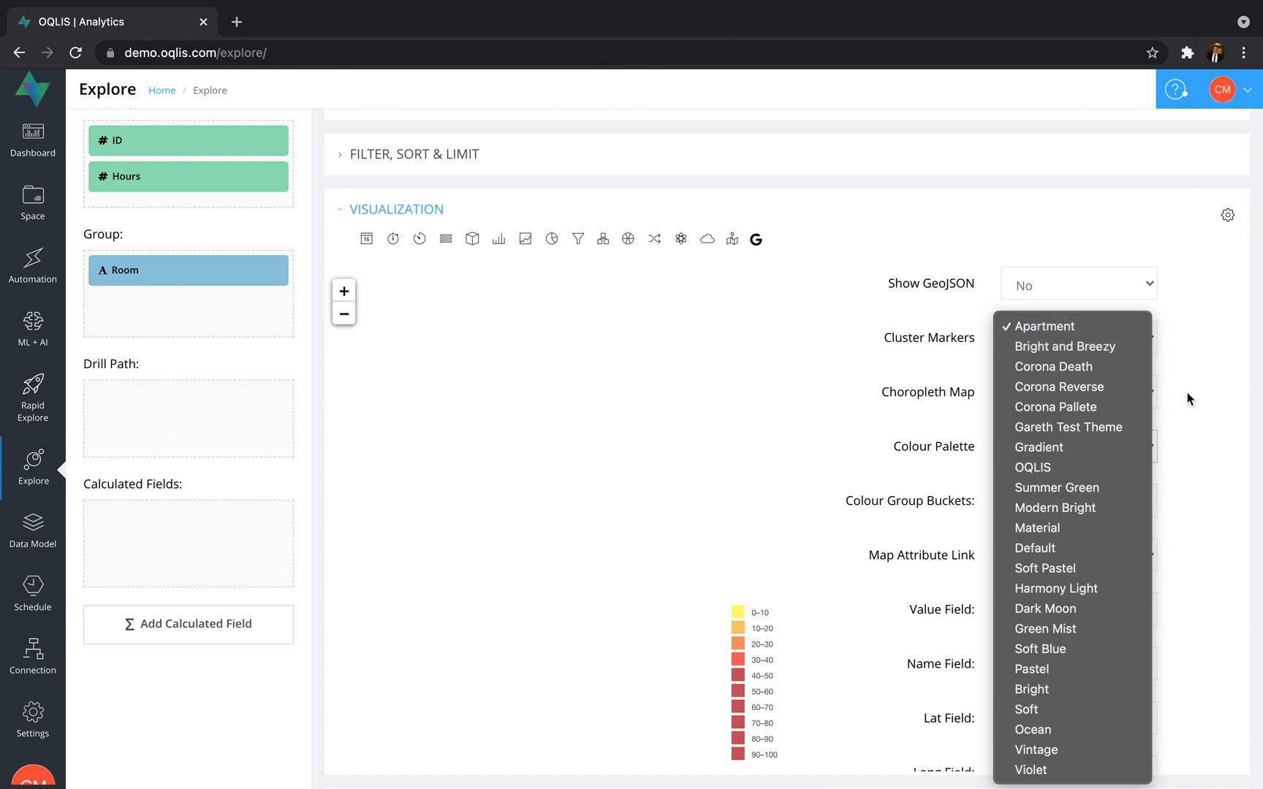
click(1213, 393)
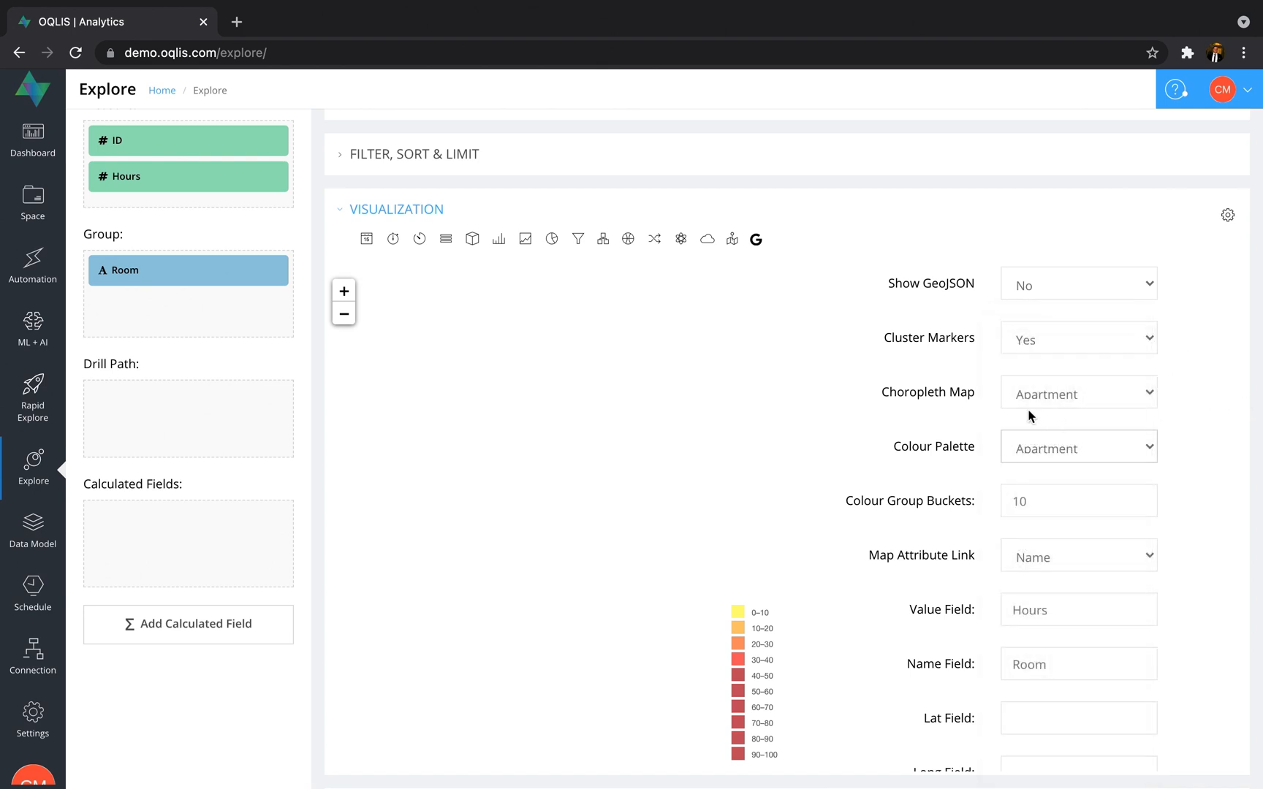
Step: Set the choropleth's number of colour group buckets to 6
scroll(1072, 434, down, 1)
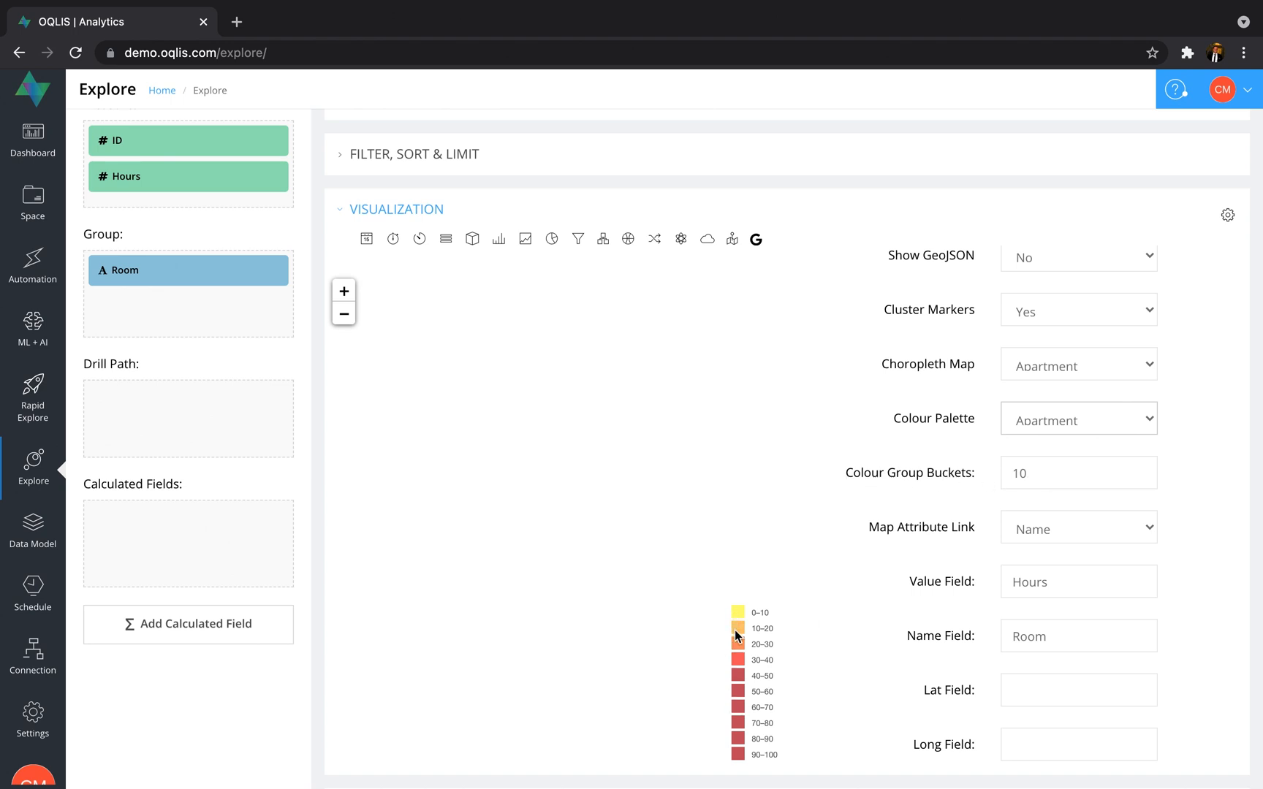
click(1036, 476)
key(BackSpace)
key(BackSpace)
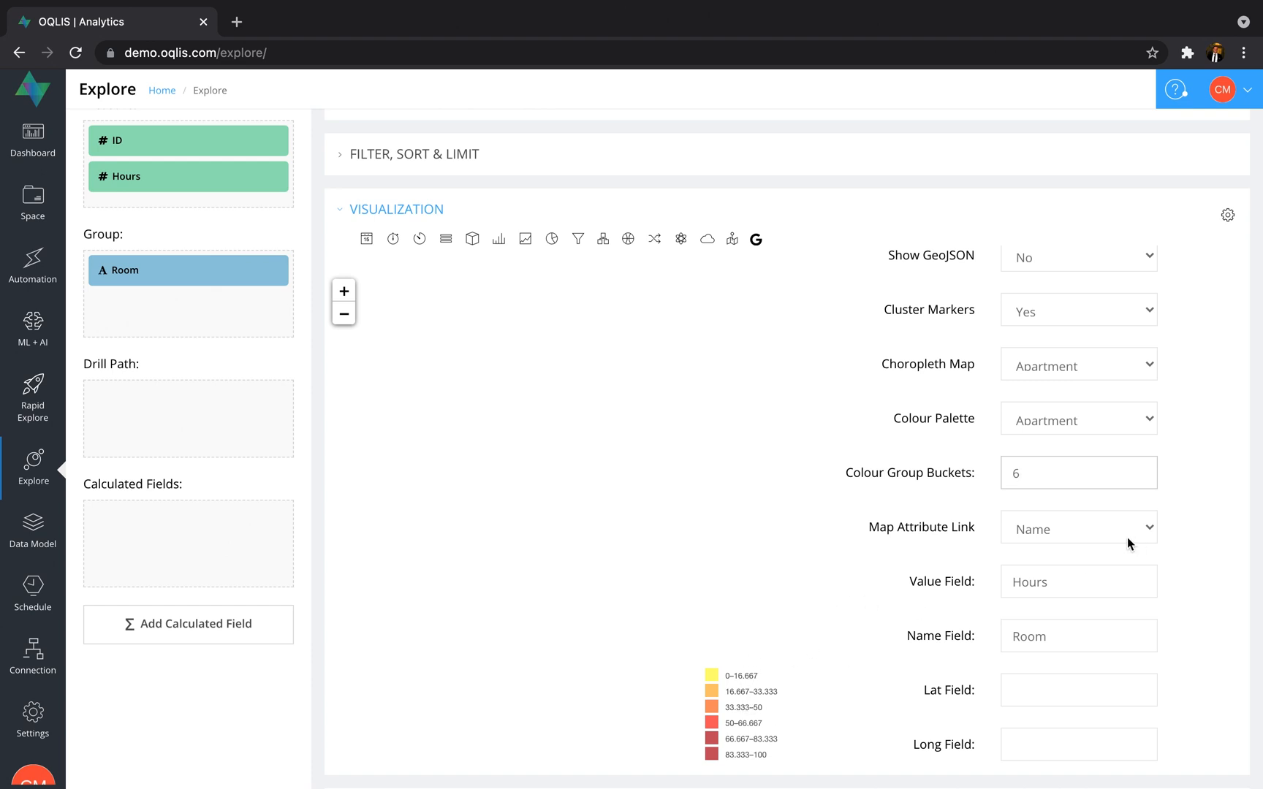
Step: Set the map's maximum value to 12
scroll(1030, 550, down, 7)
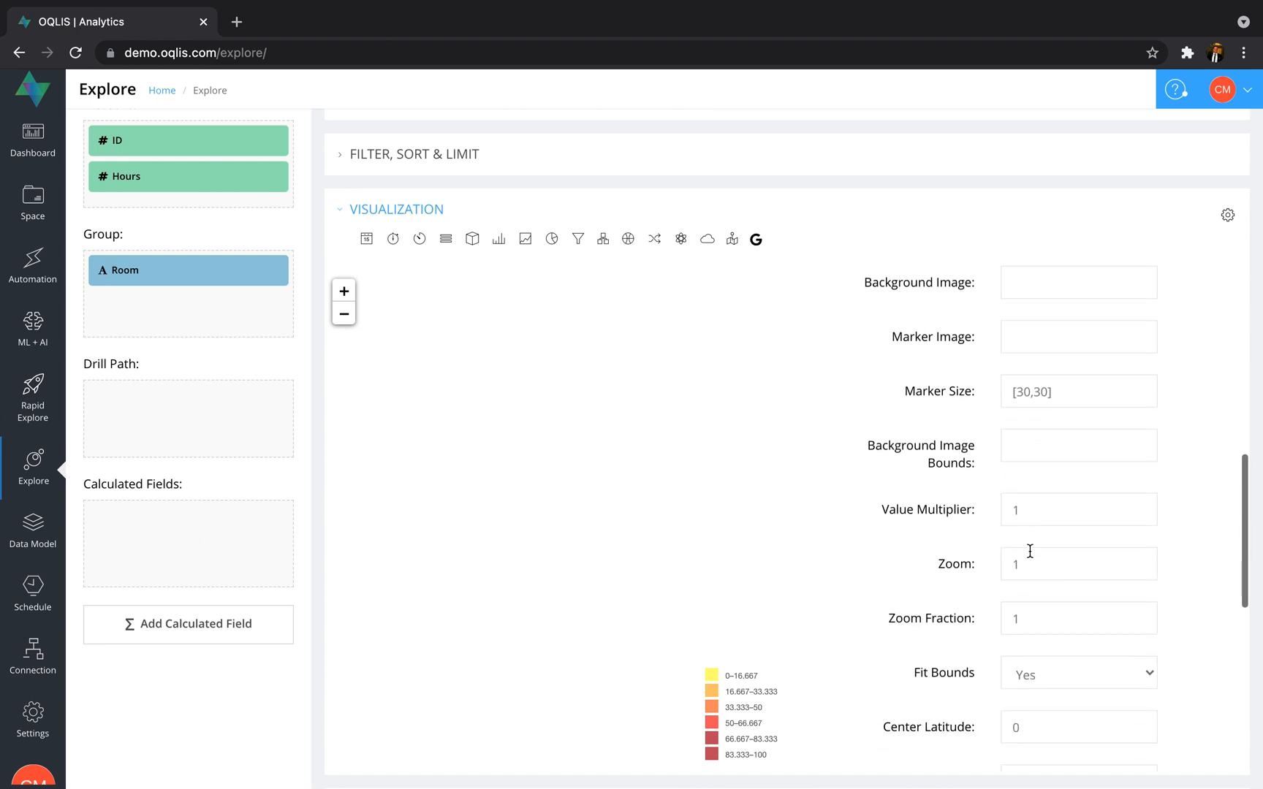
scroll(1029, 550, down, 4)
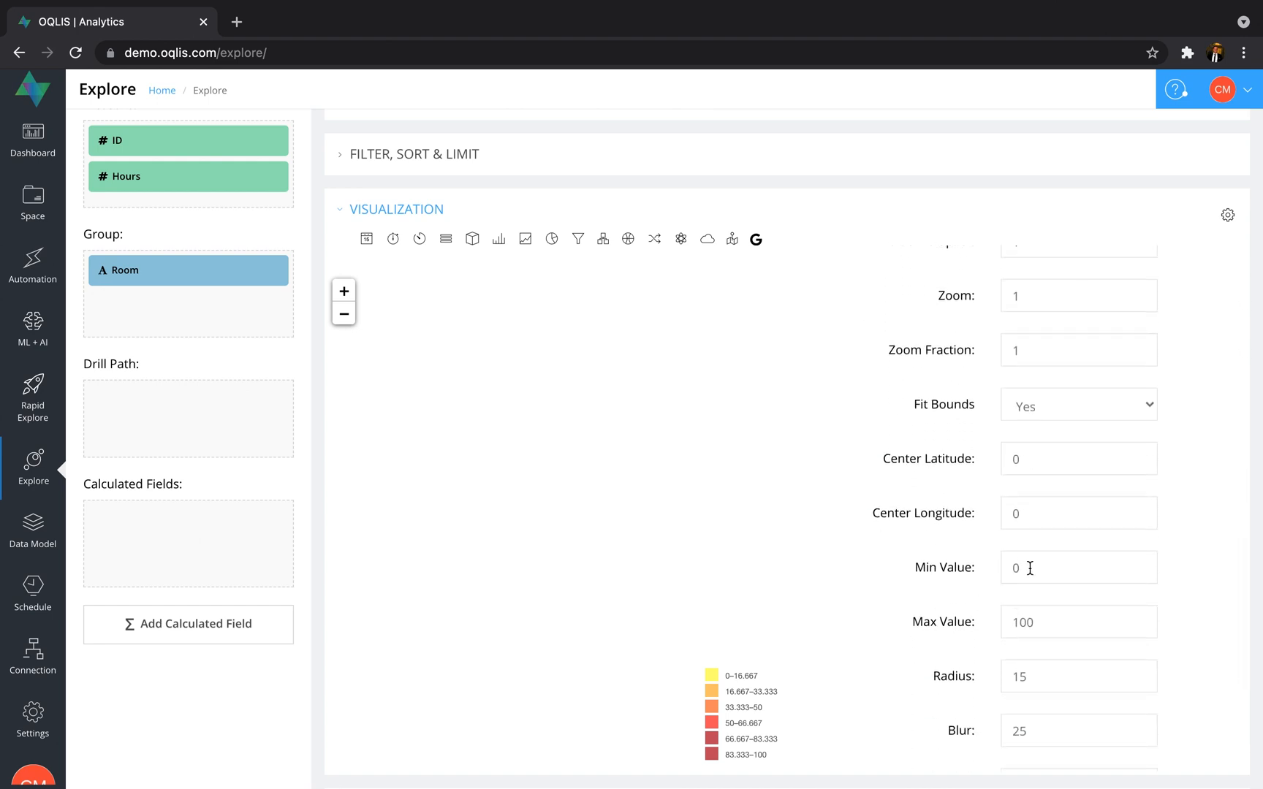
click(1039, 620)
double_click(1023, 621)
text(12)
click(840, 550)
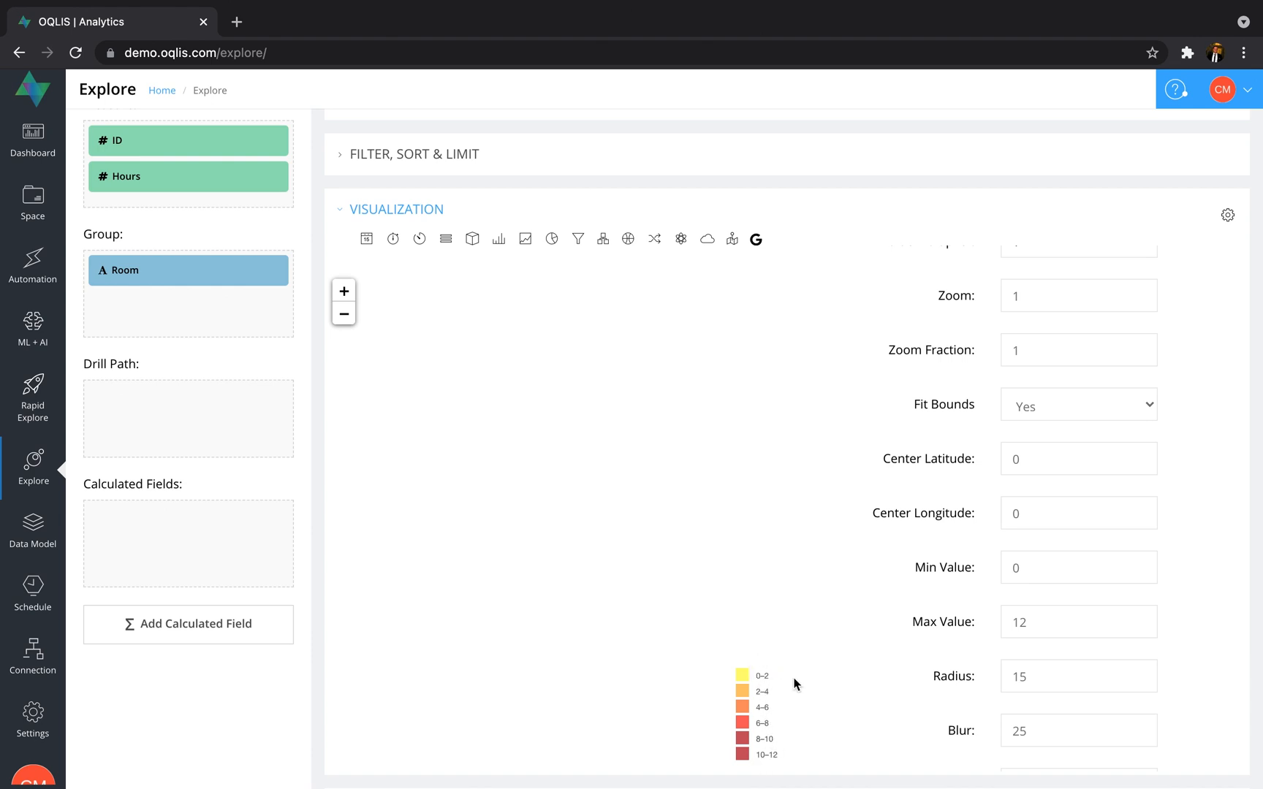
scroll(1003, 598, up, 10)
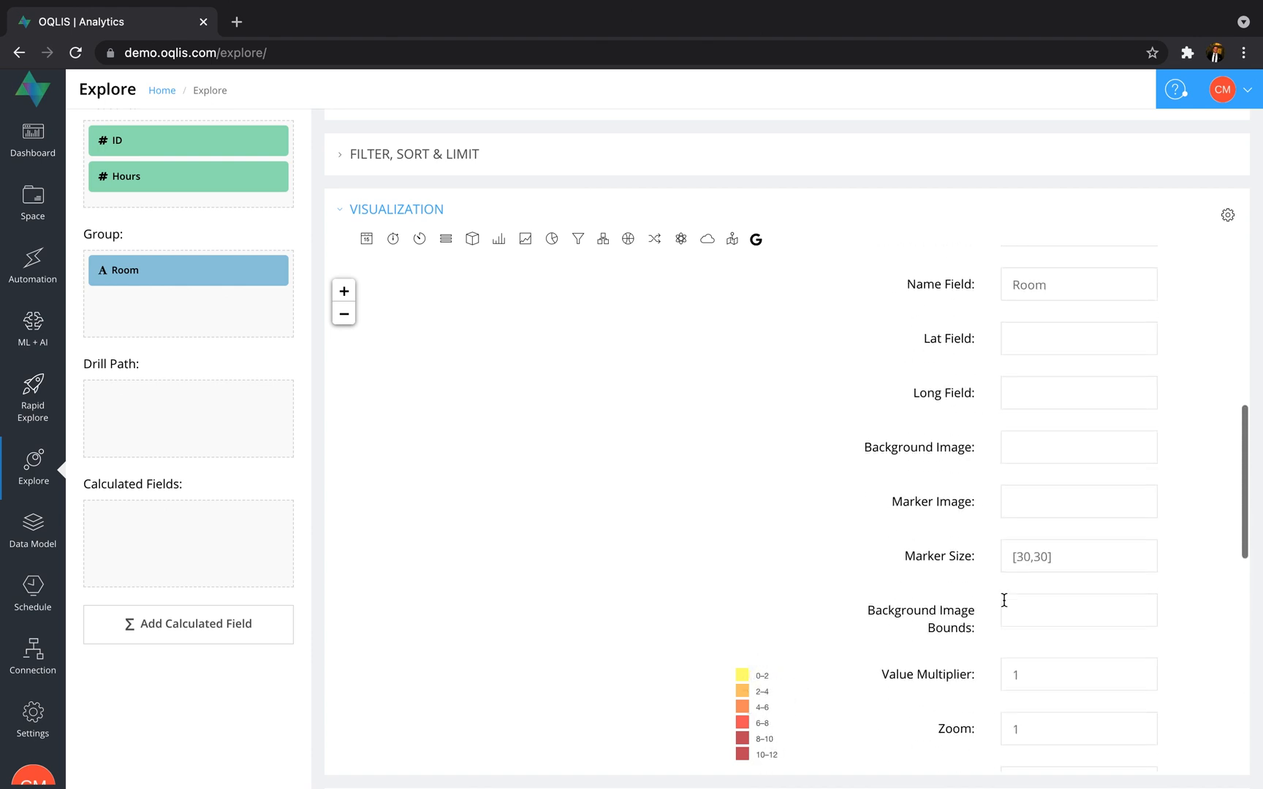
scroll(1004, 600, up, 4)
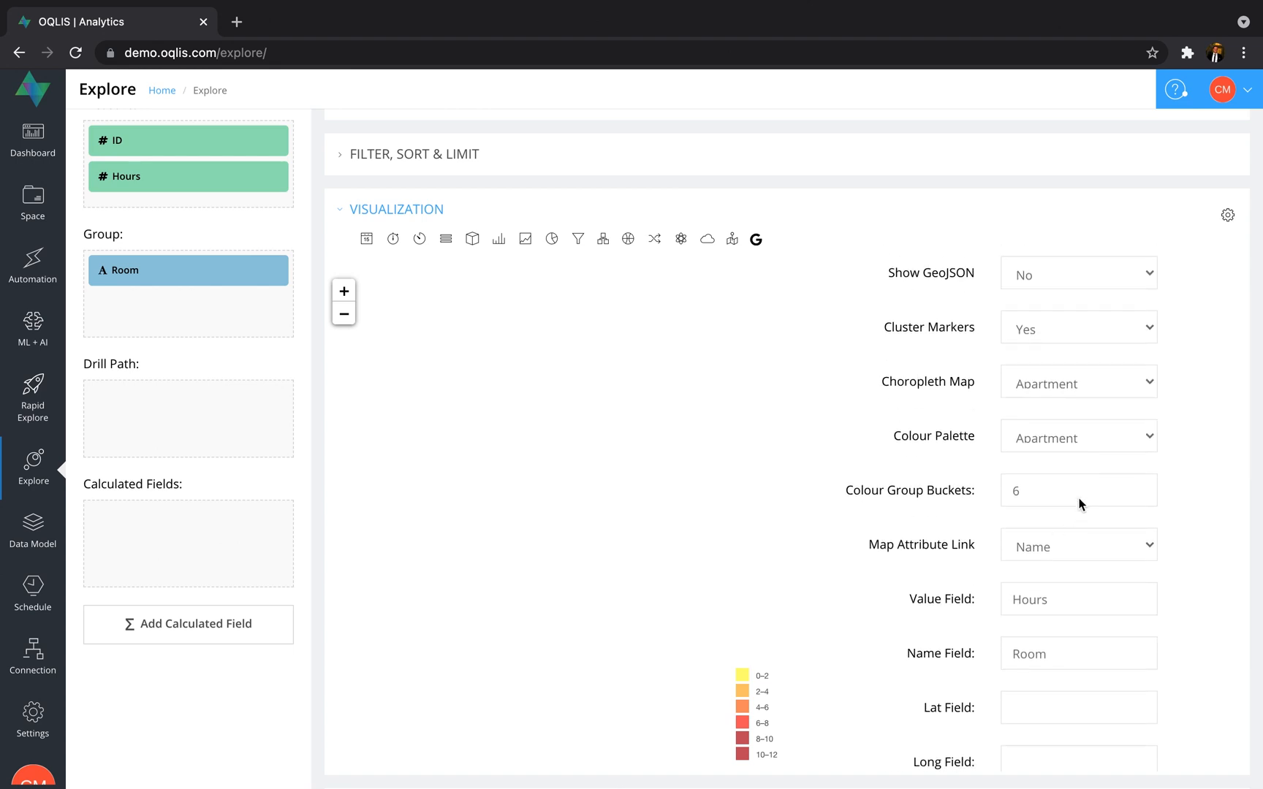
scroll(1080, 504, down, 4)
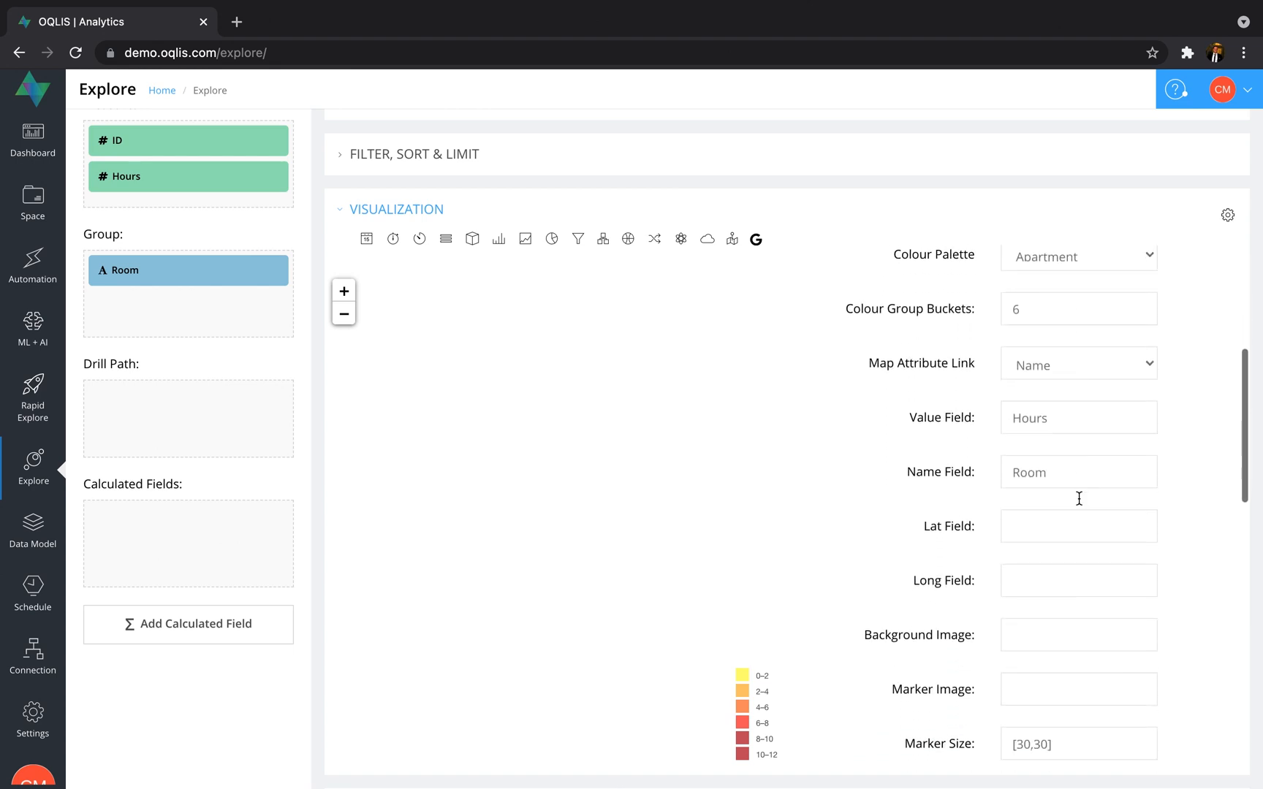
scroll(1079, 498, down, 1)
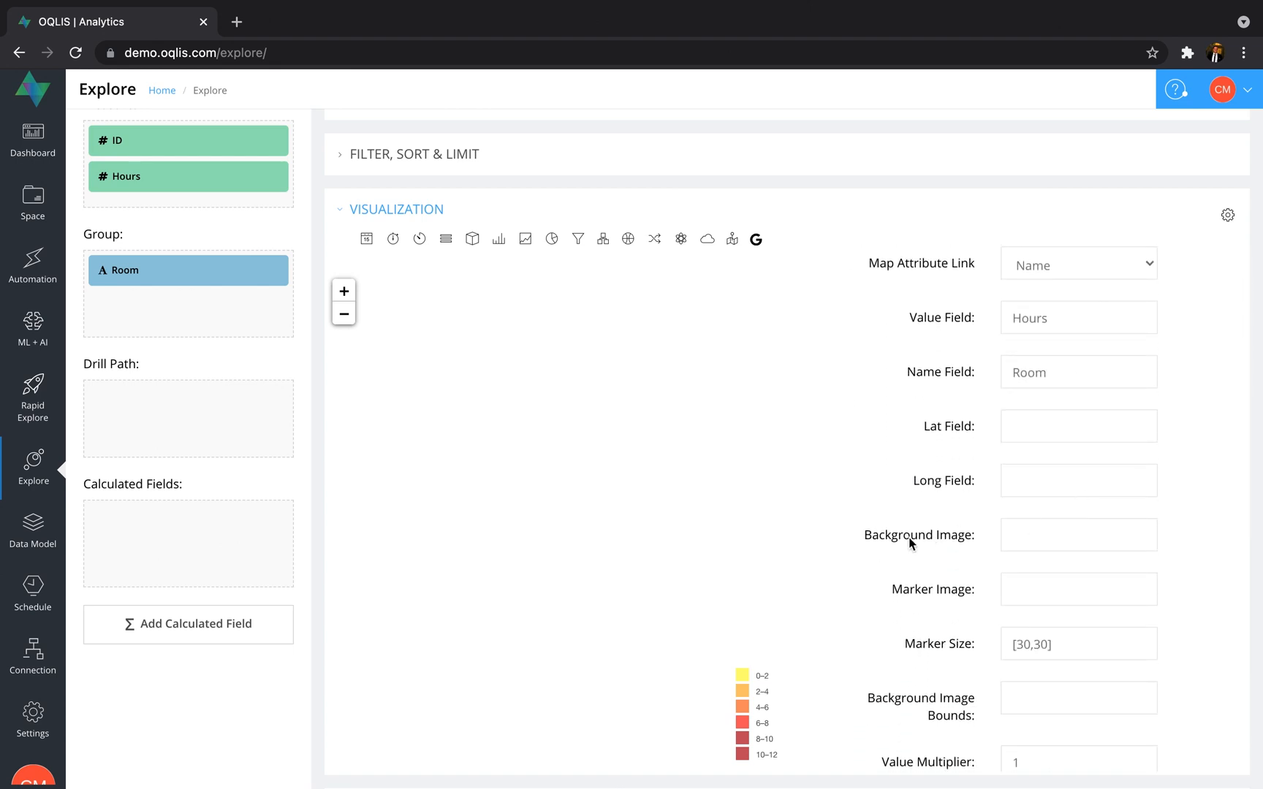
click(1061, 538)
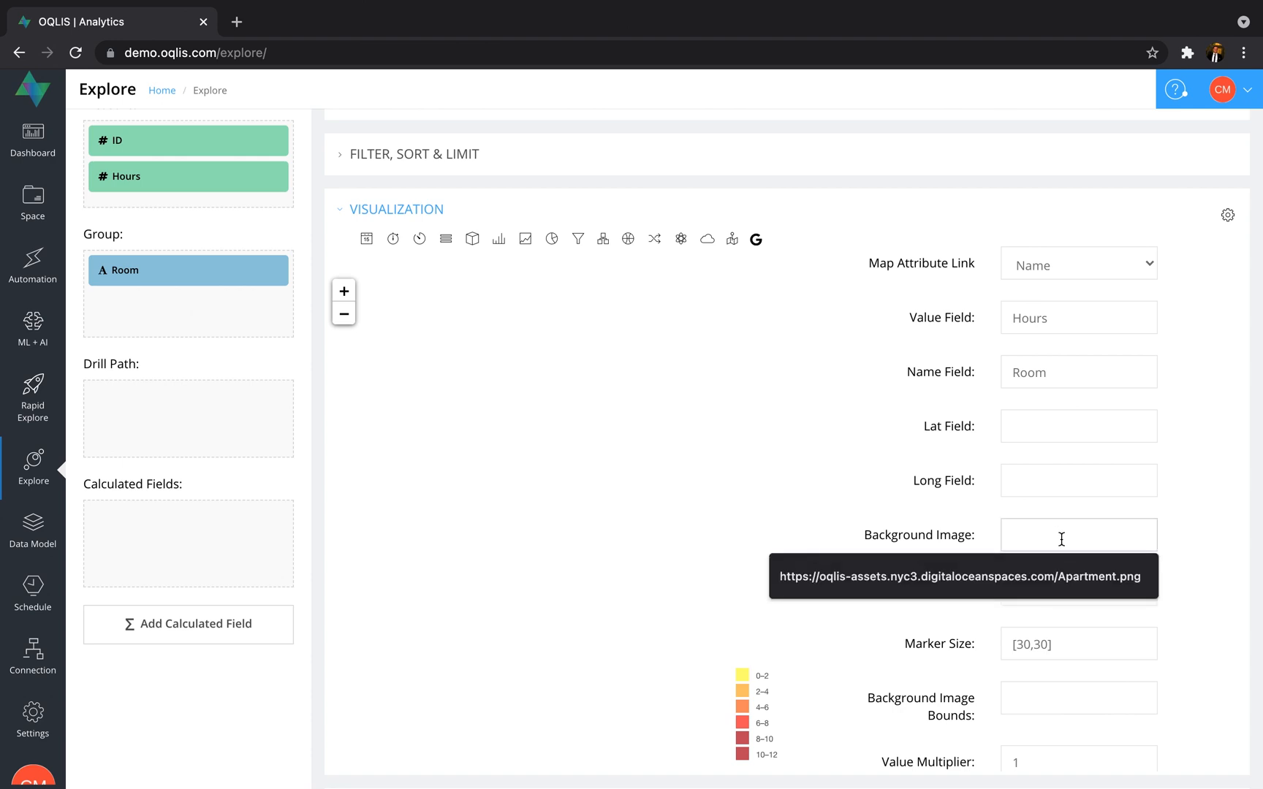
key(Down)
key(Return)
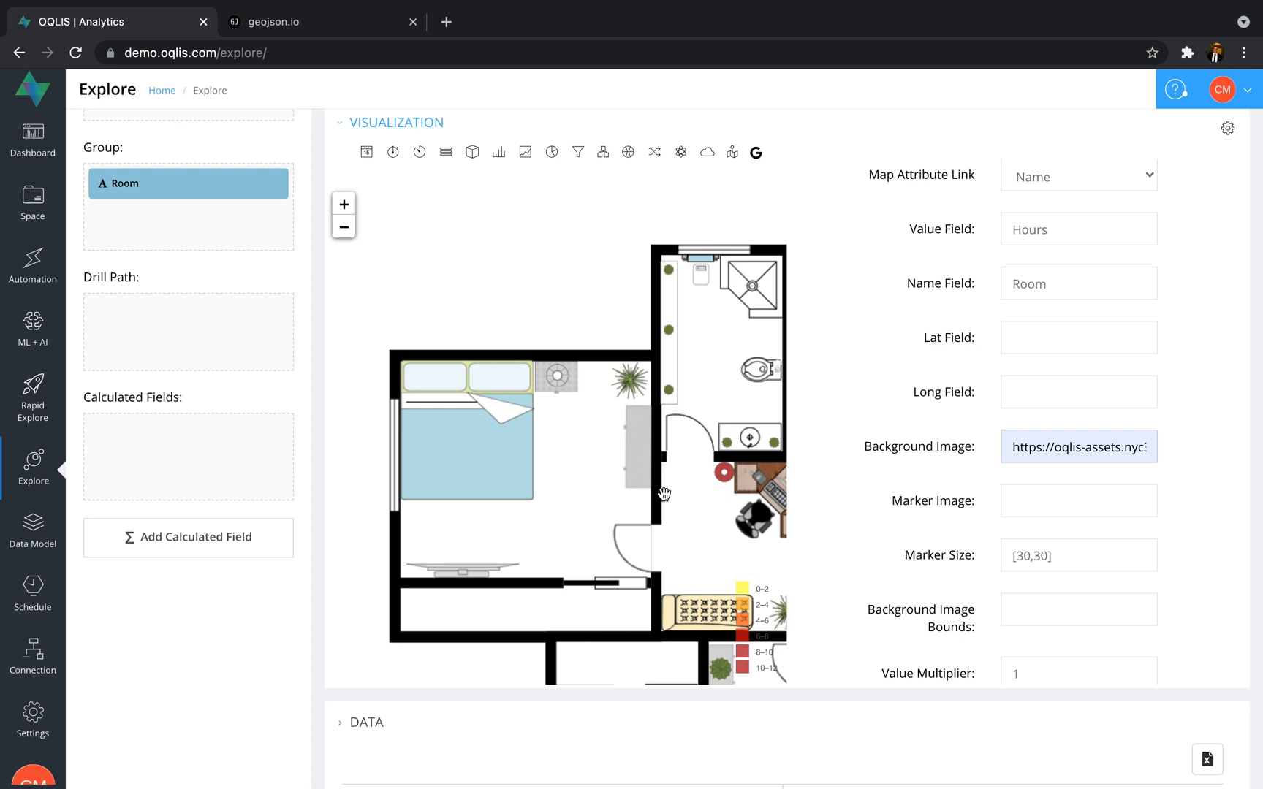
Step: Check the room polygon coordinates in geojson.io for the background image bounds, and return to the OQLIS exploration
scroll(1034, 507, down, 3)
click(1034, 506)
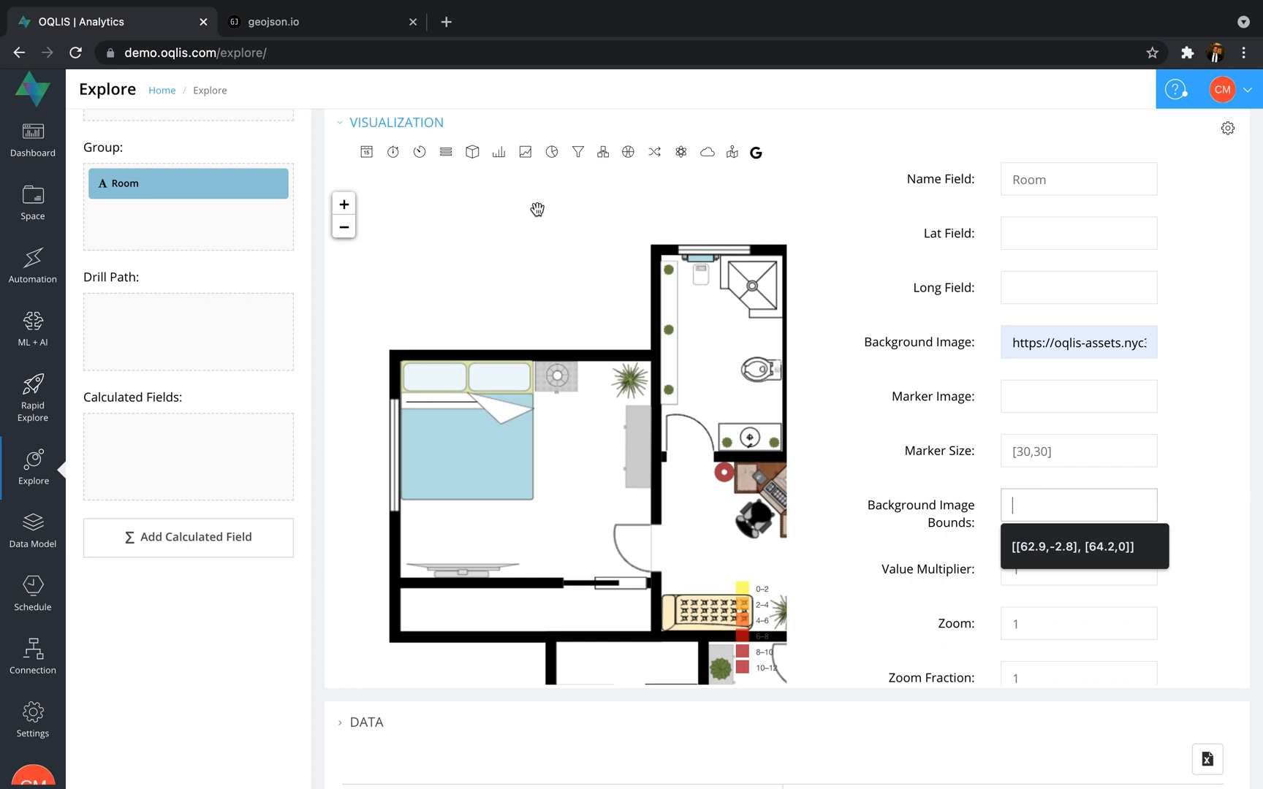
click(303, 22)
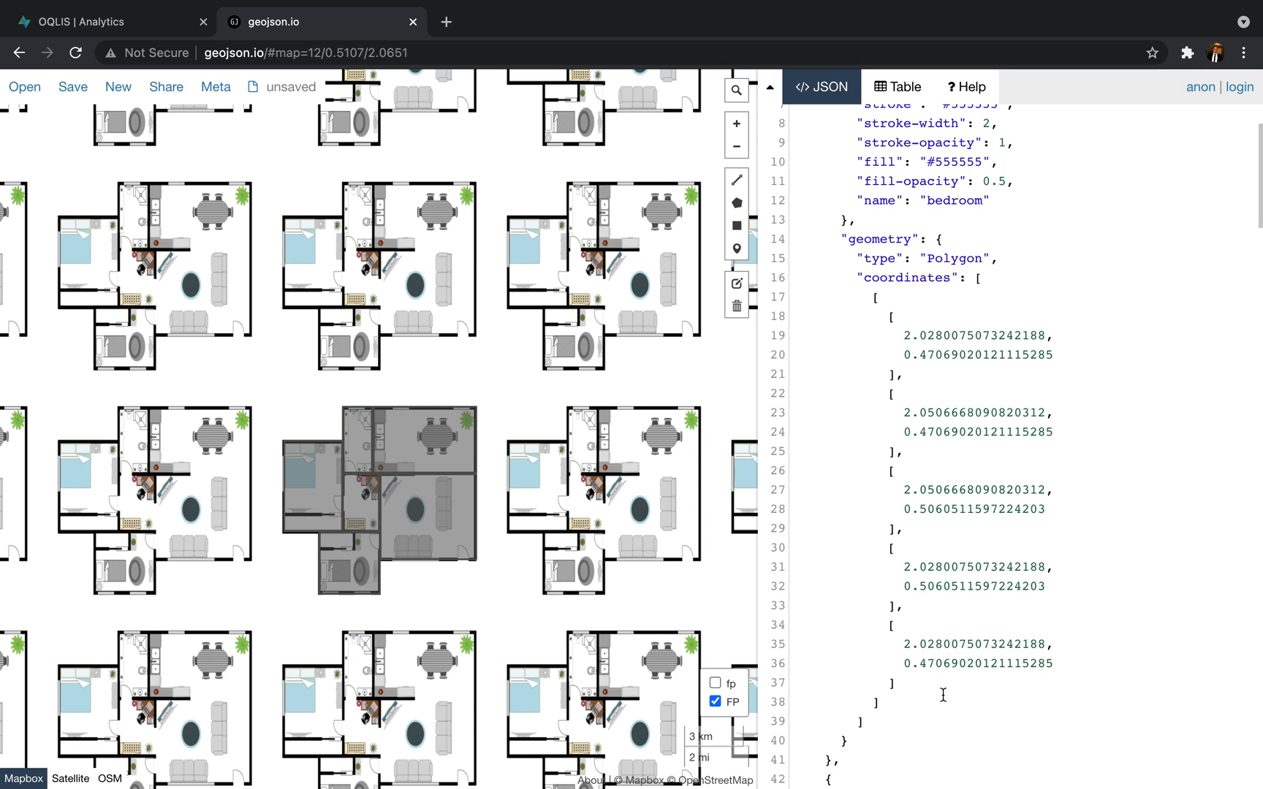
mouse_move(565, 4)
click(86, 28)
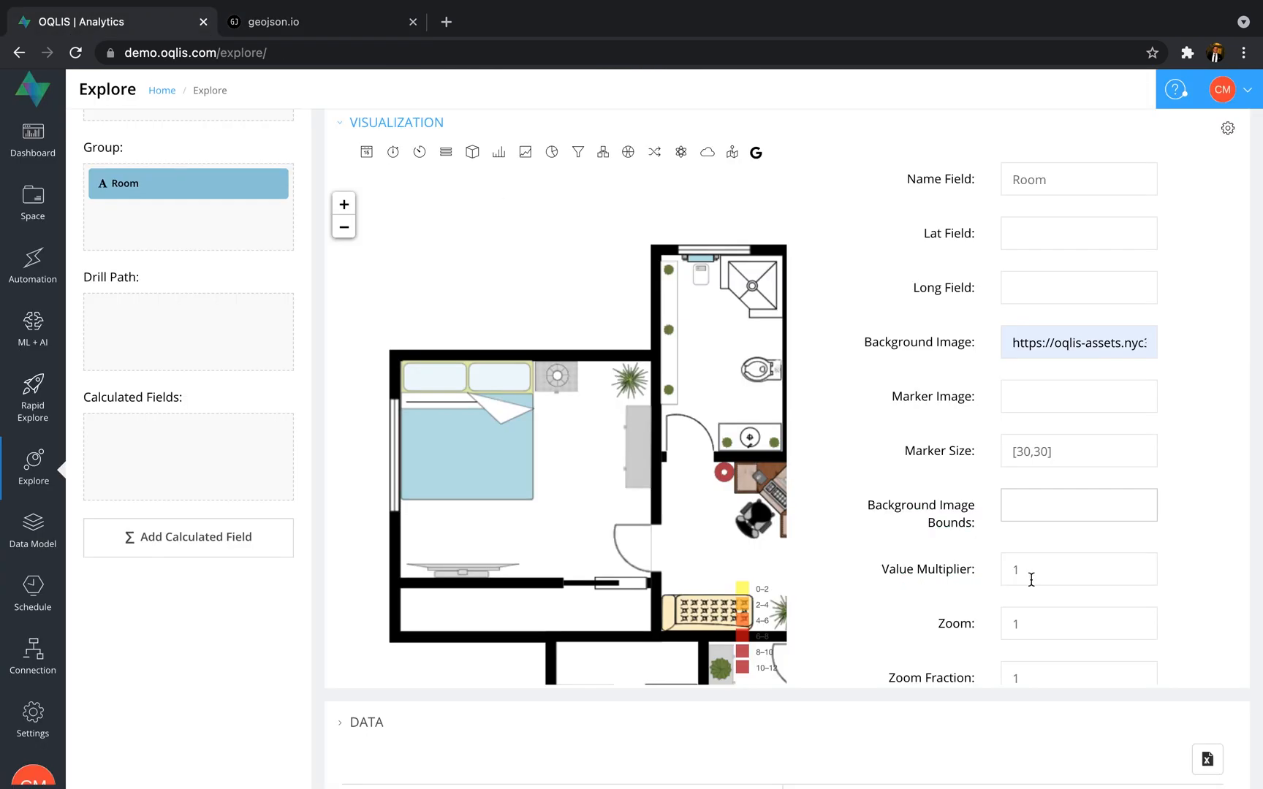
Step: Set the background image bounds to [[0,0], [2,2]] and check where the floor plan lies relative to the coloured rooms
click(1038, 506)
text([)
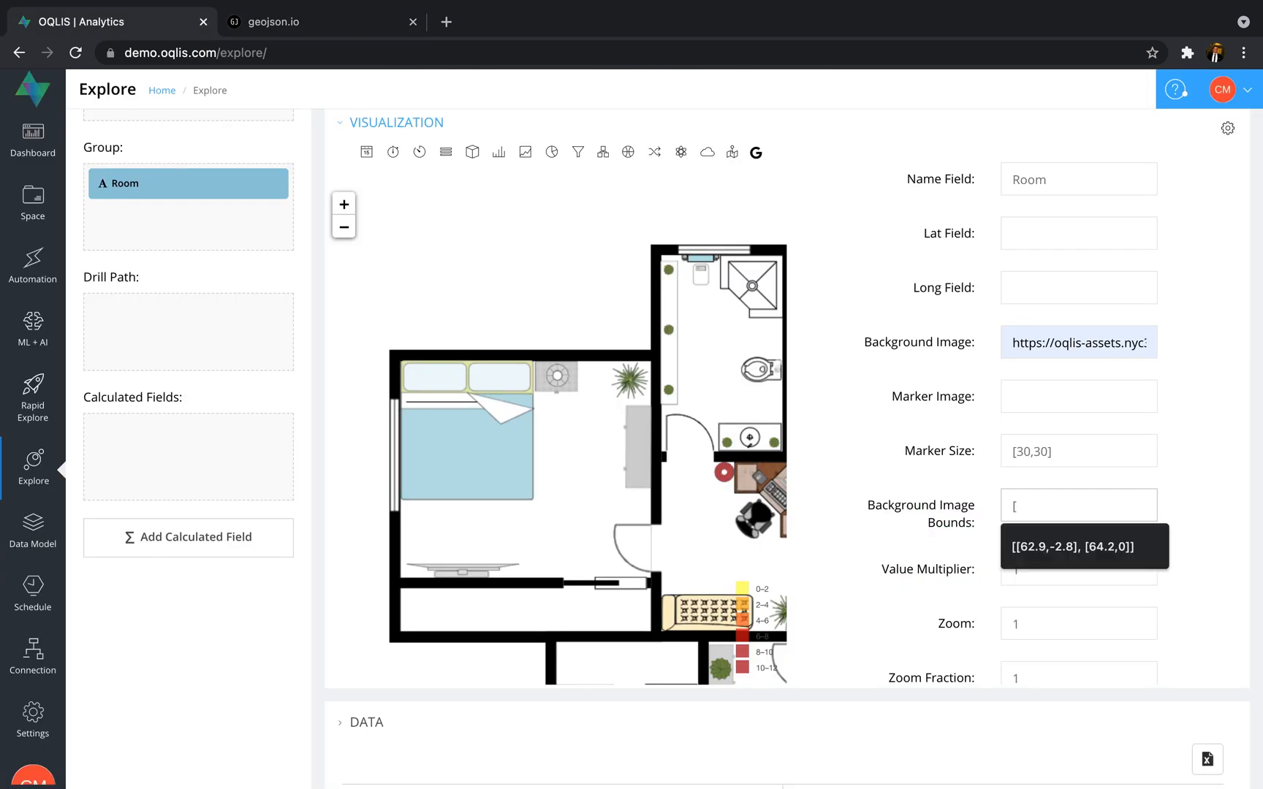
text(0,0)
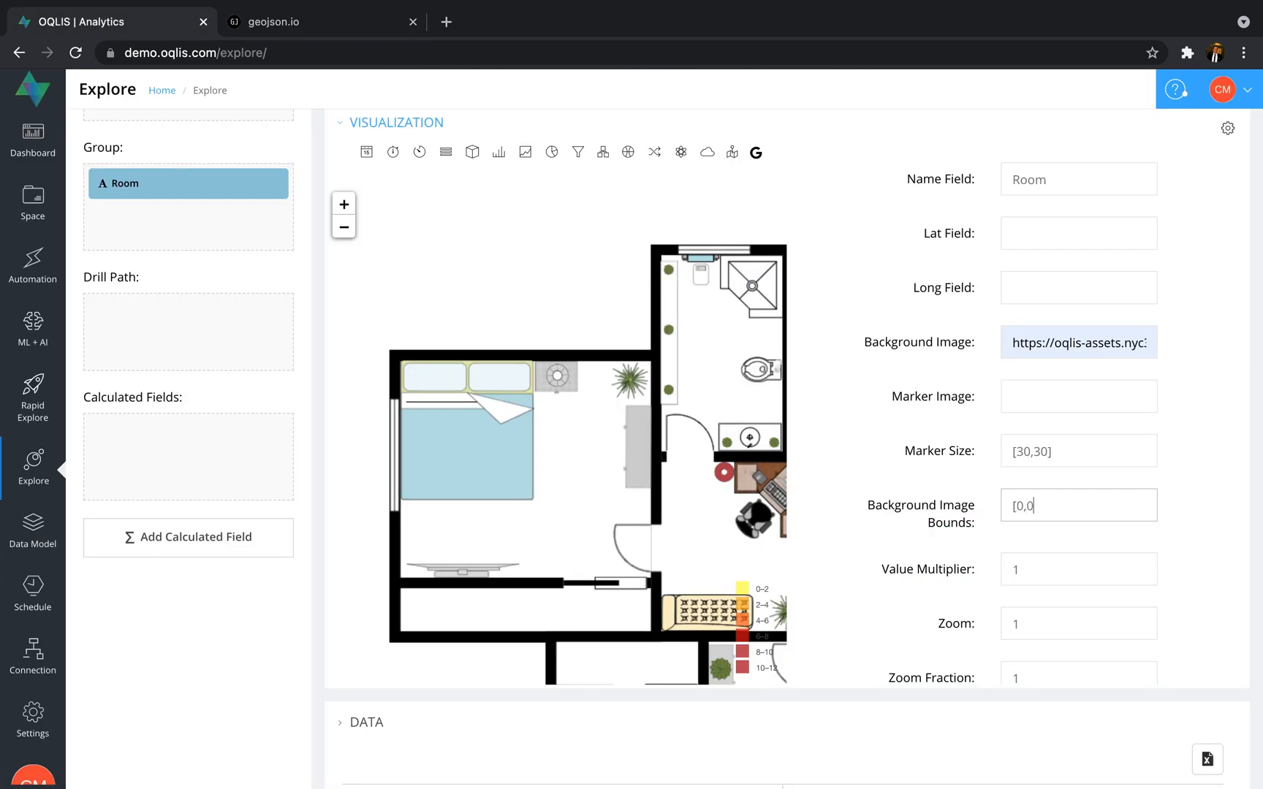
text(])
text([2,2)
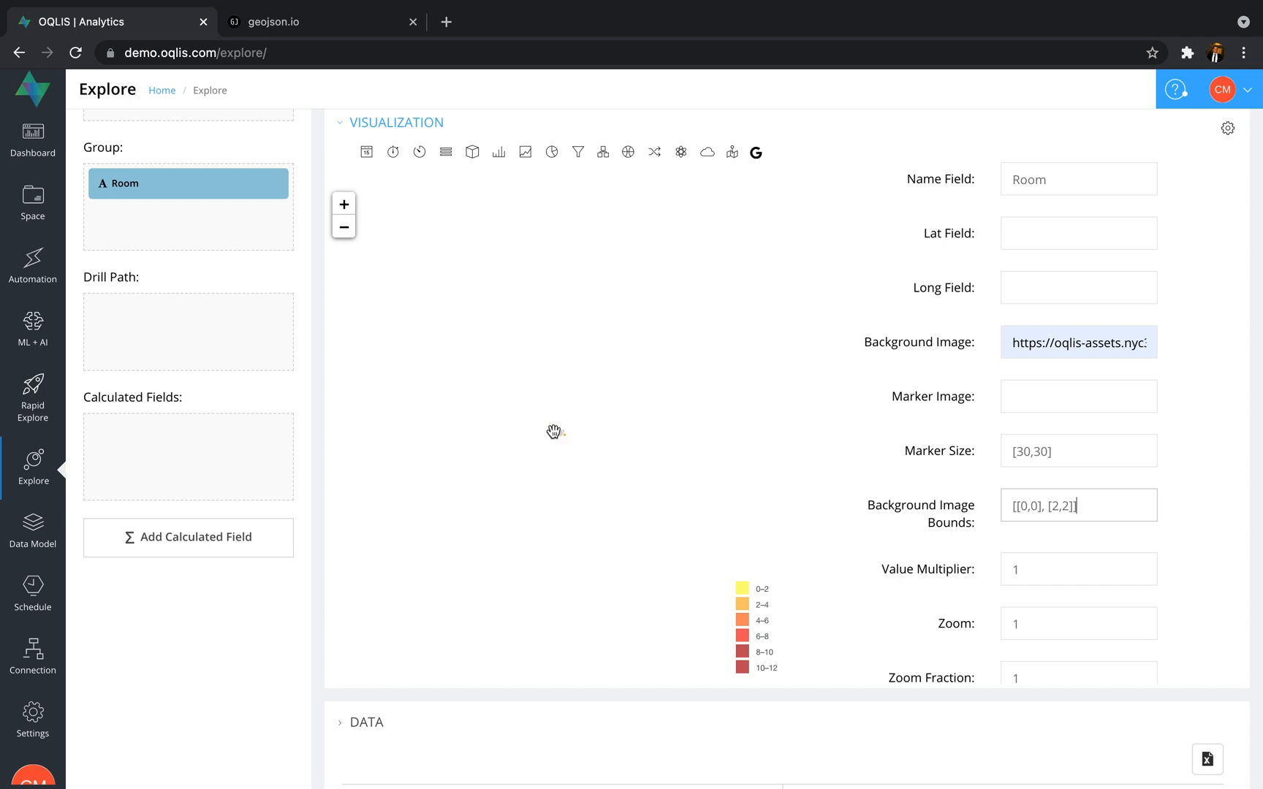
scroll(556, 434, up, 3)
scroll(611, 434, up, 3)
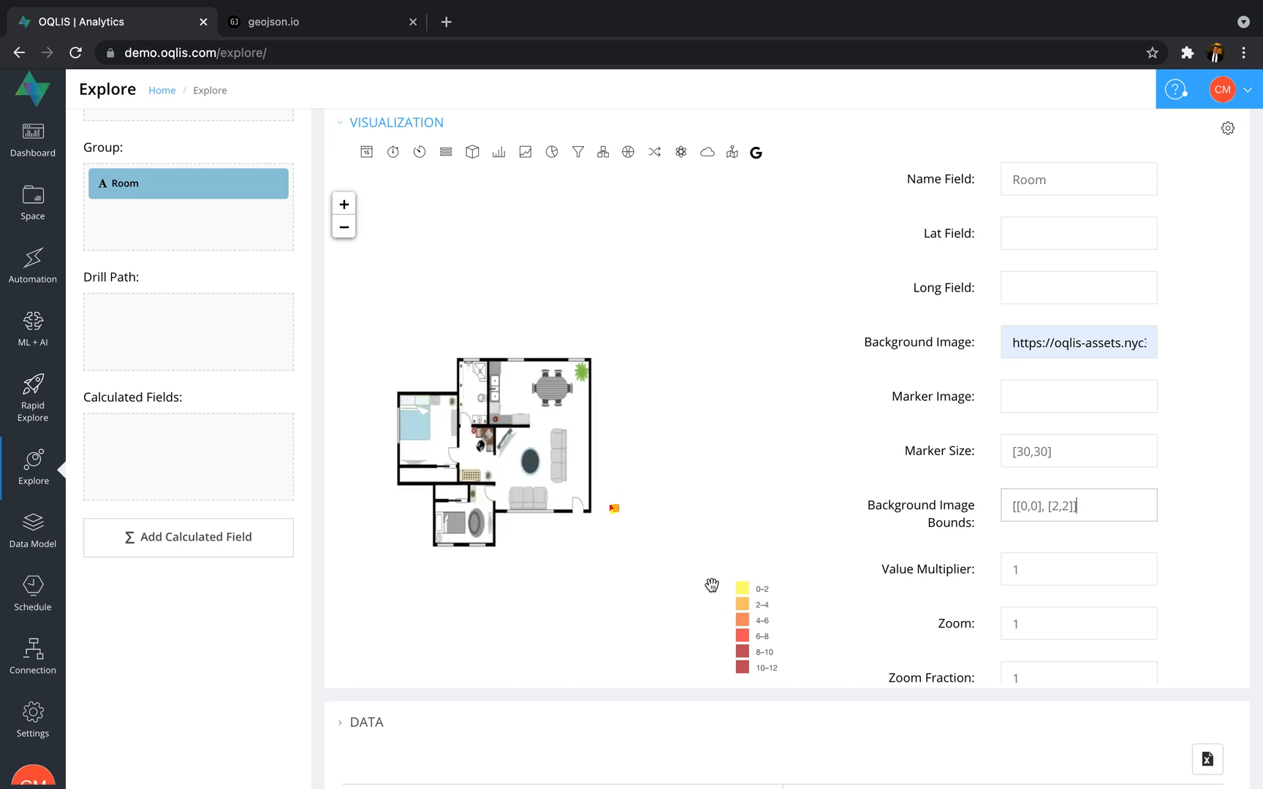
Step: Set the map's initial zoom level to 7
scroll(1089, 510, down, 1)
scroll(1089, 511, down, 2)
drag(1045, 553, 977, 548)
key(BackSpace)
text(7)
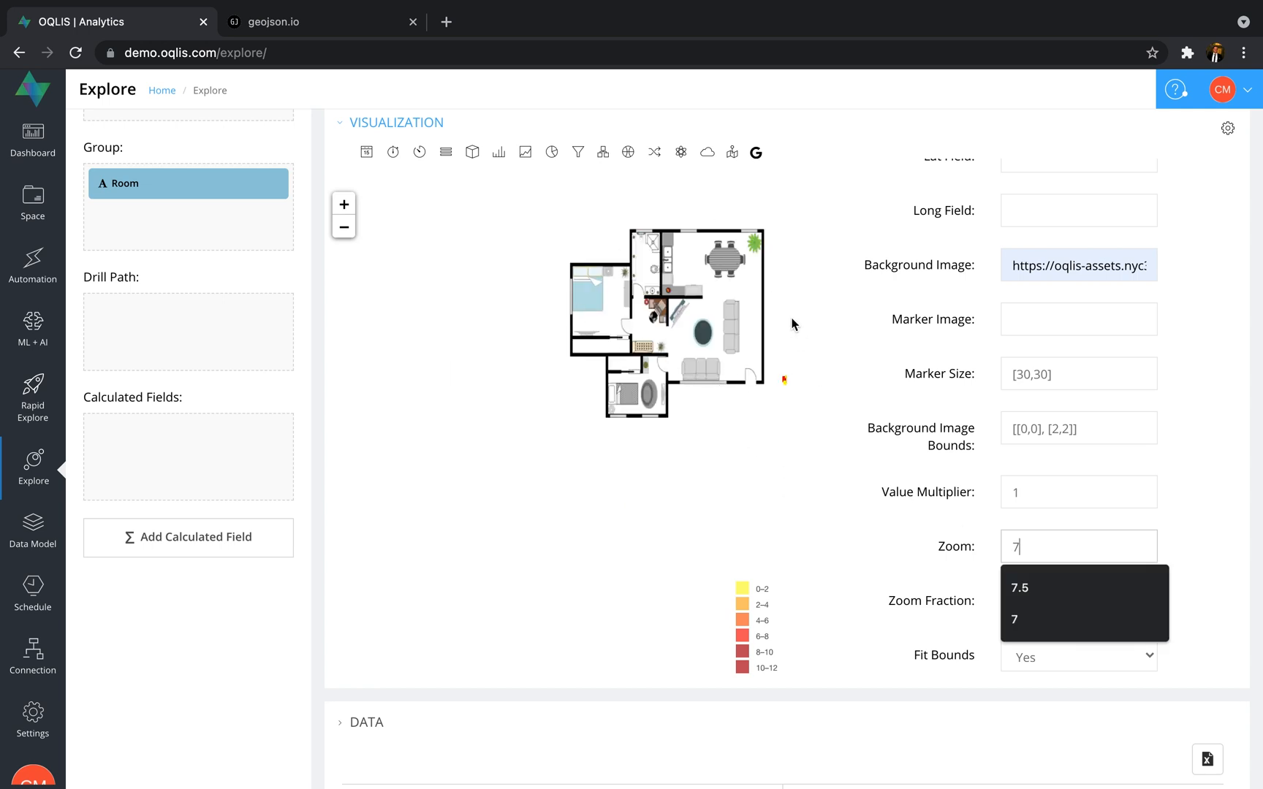
click(851, 423)
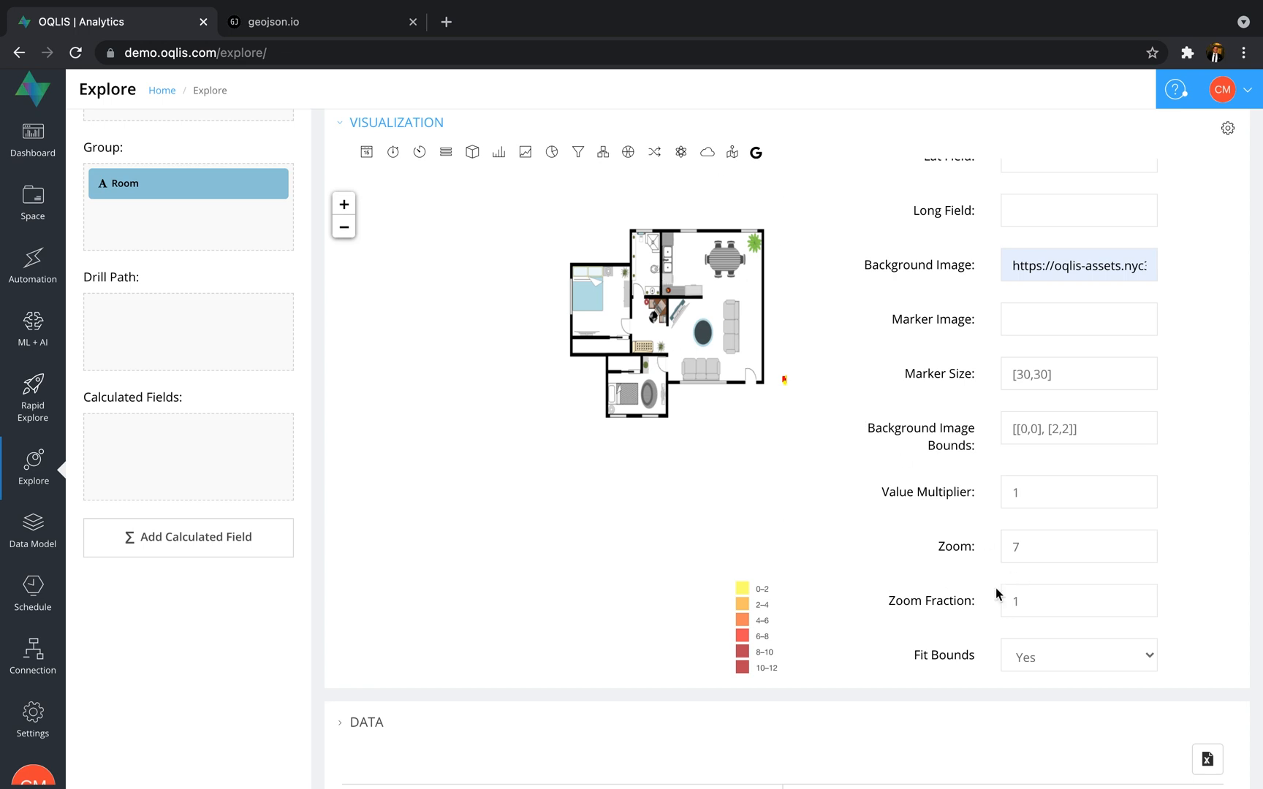
Step: Centre the map at latitude 0.5 and longitude 1
scroll(1054, 592, down, 2)
click(1041, 569)
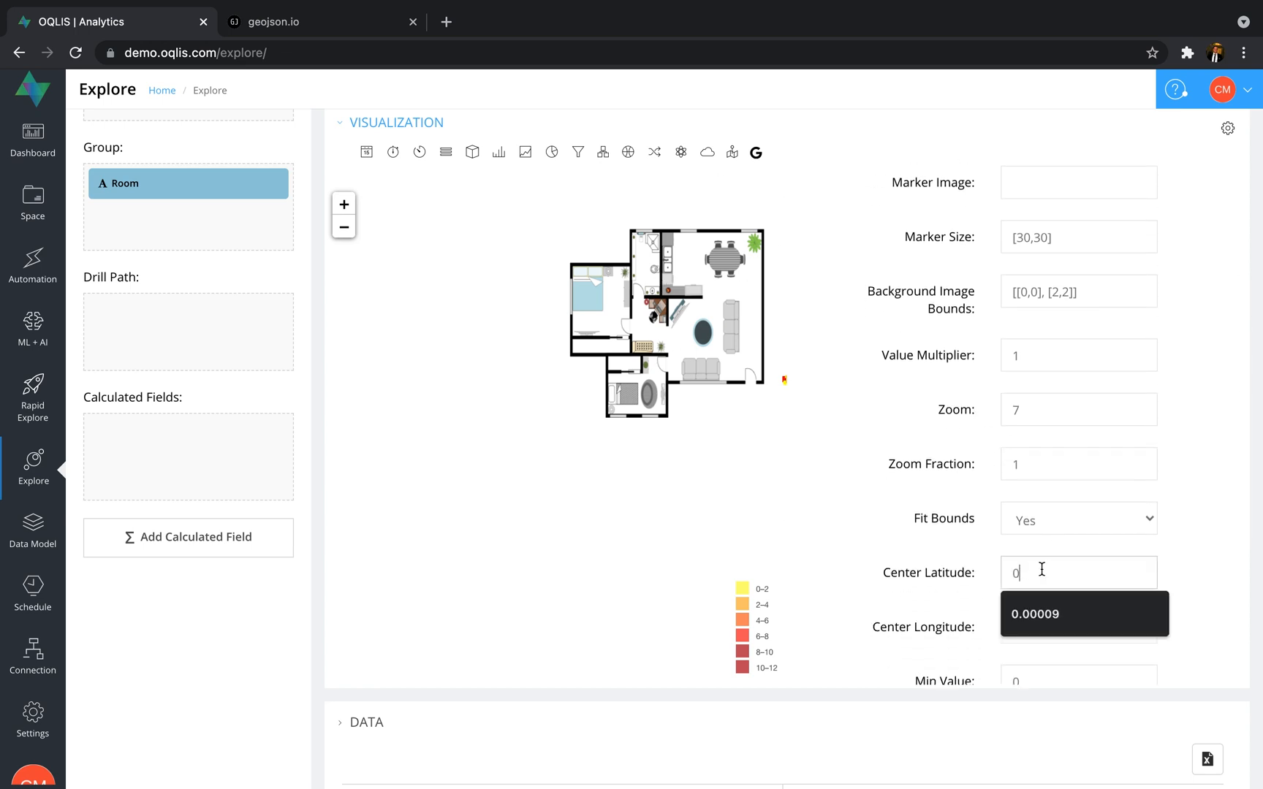
key(BackSpace)
text(0.5)
click(1037, 637)
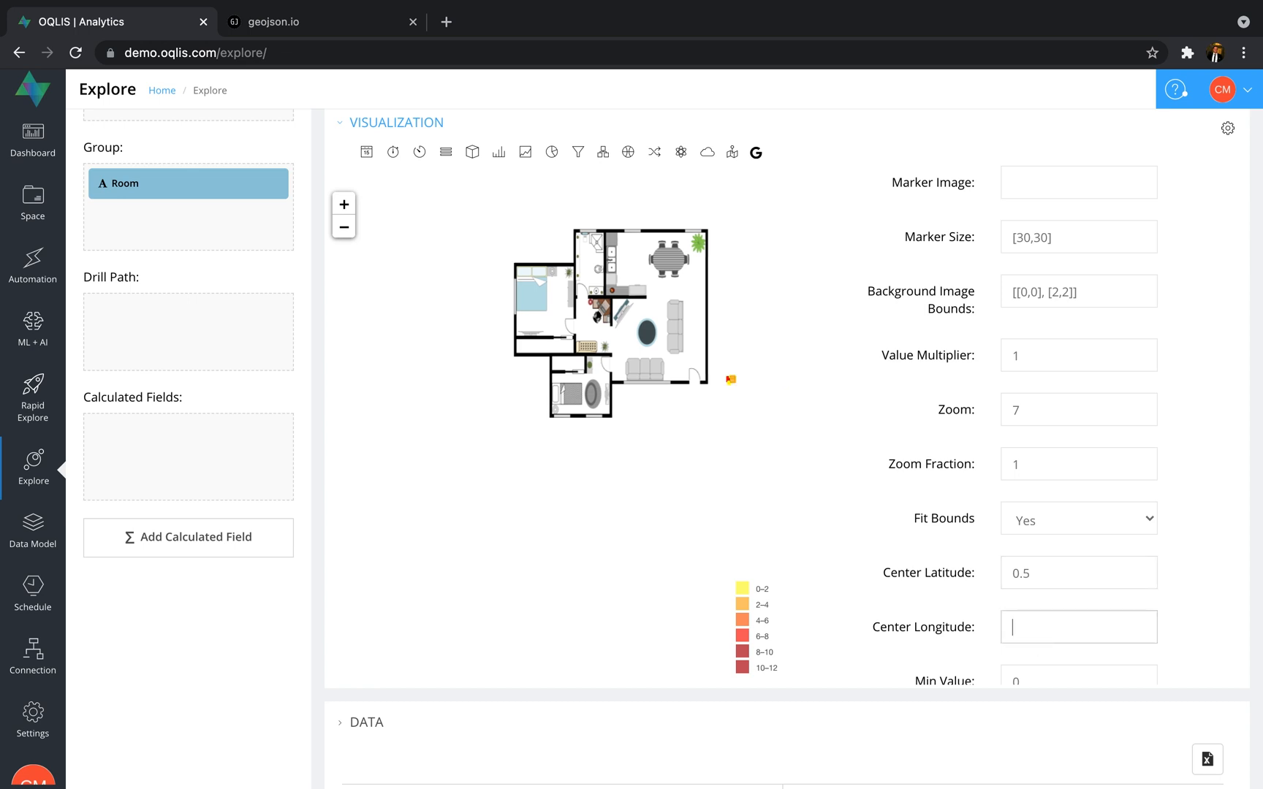
text(1)
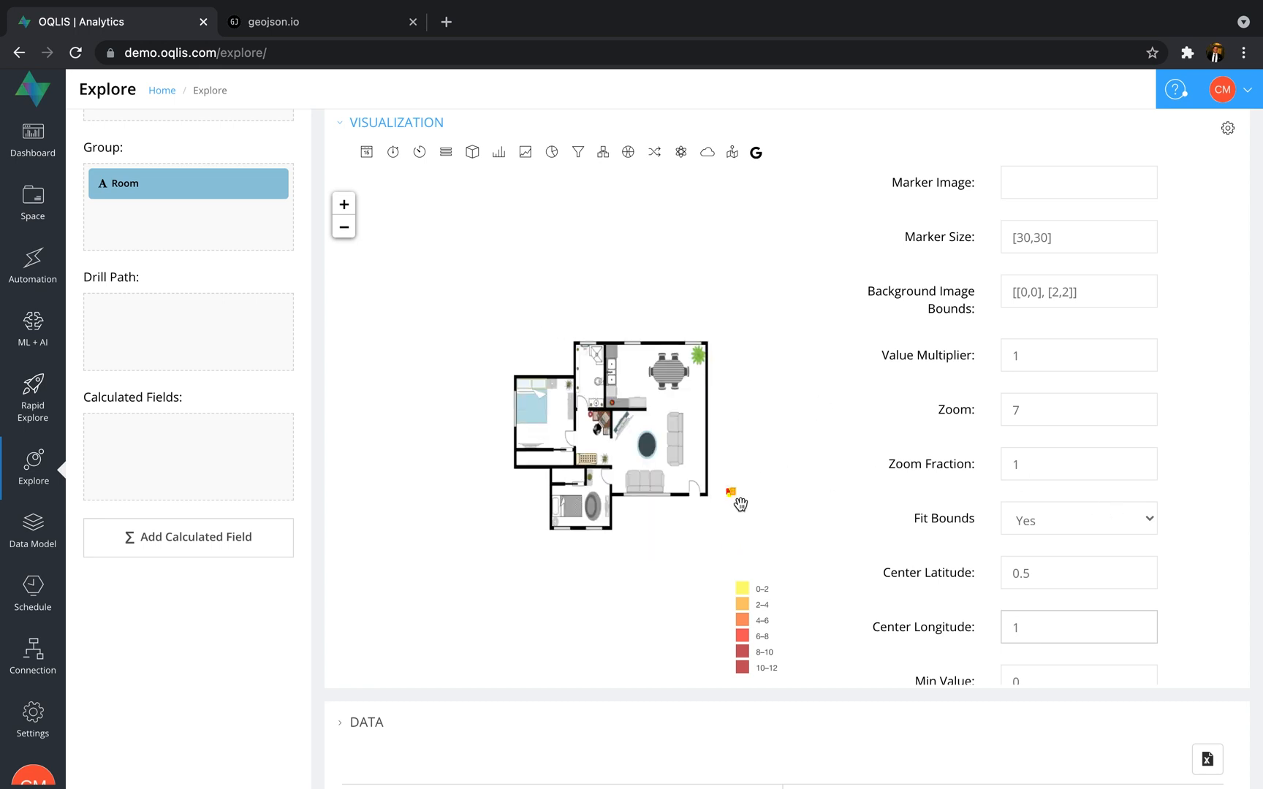
Step: Change the background image bounds to [[0.4,2.1], [0.5,2.2]] and check the floor plan's alignment with the coloured rooms
scroll(1119, 395, up, 4)
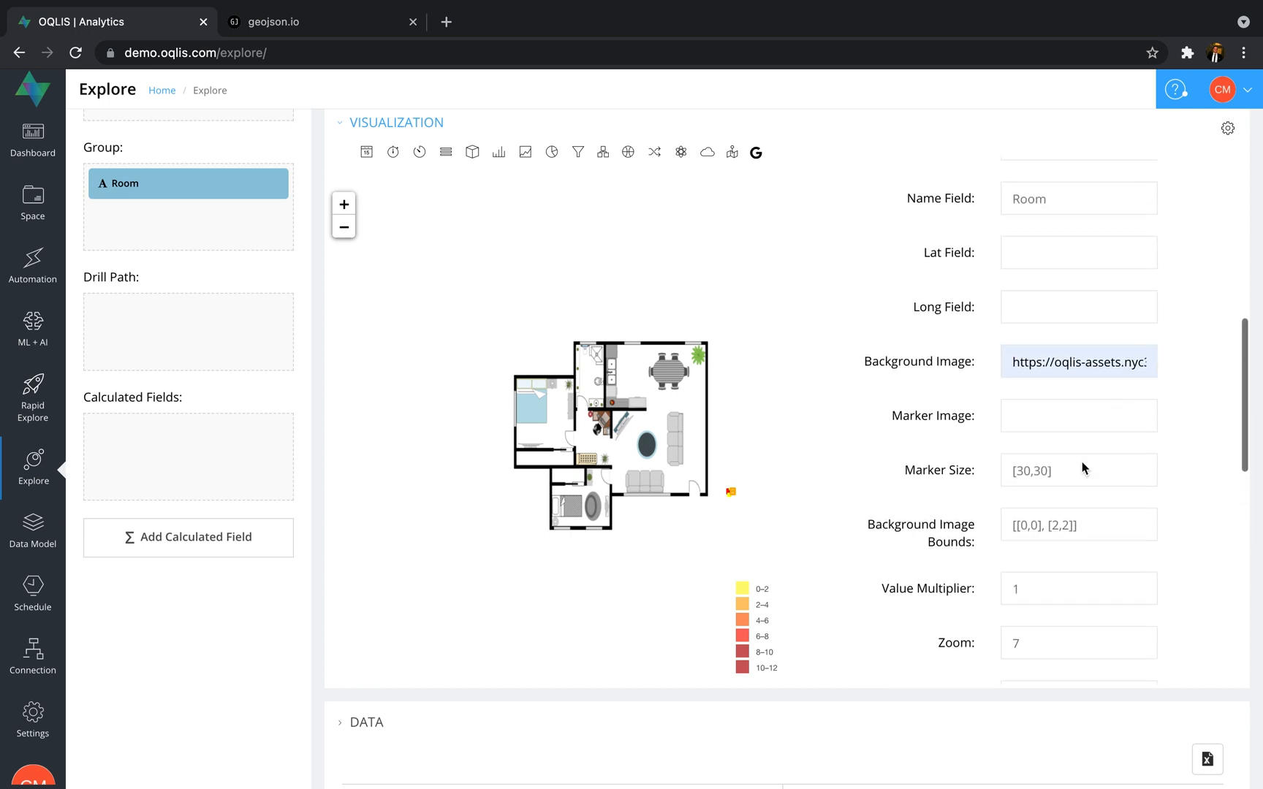
click(1026, 524)
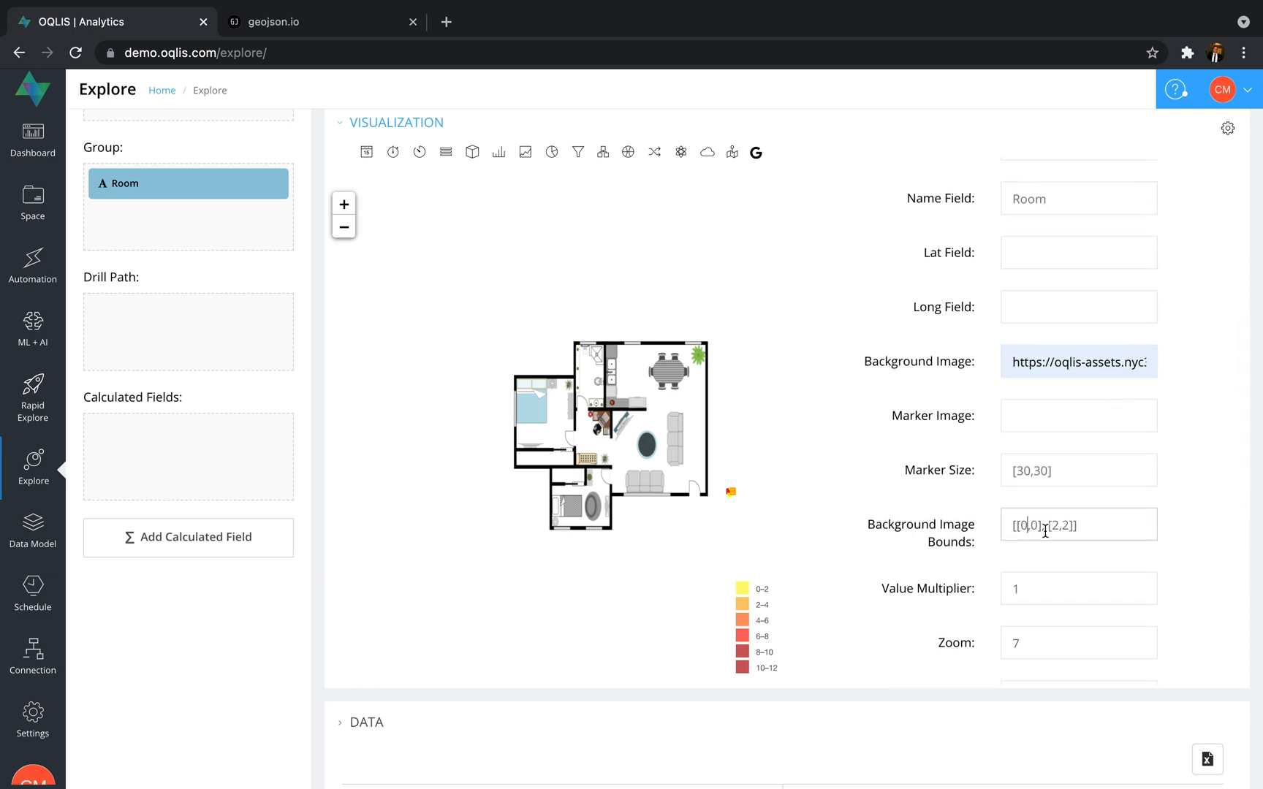
text(.4)
double_click(1067, 523)
text(0.5)
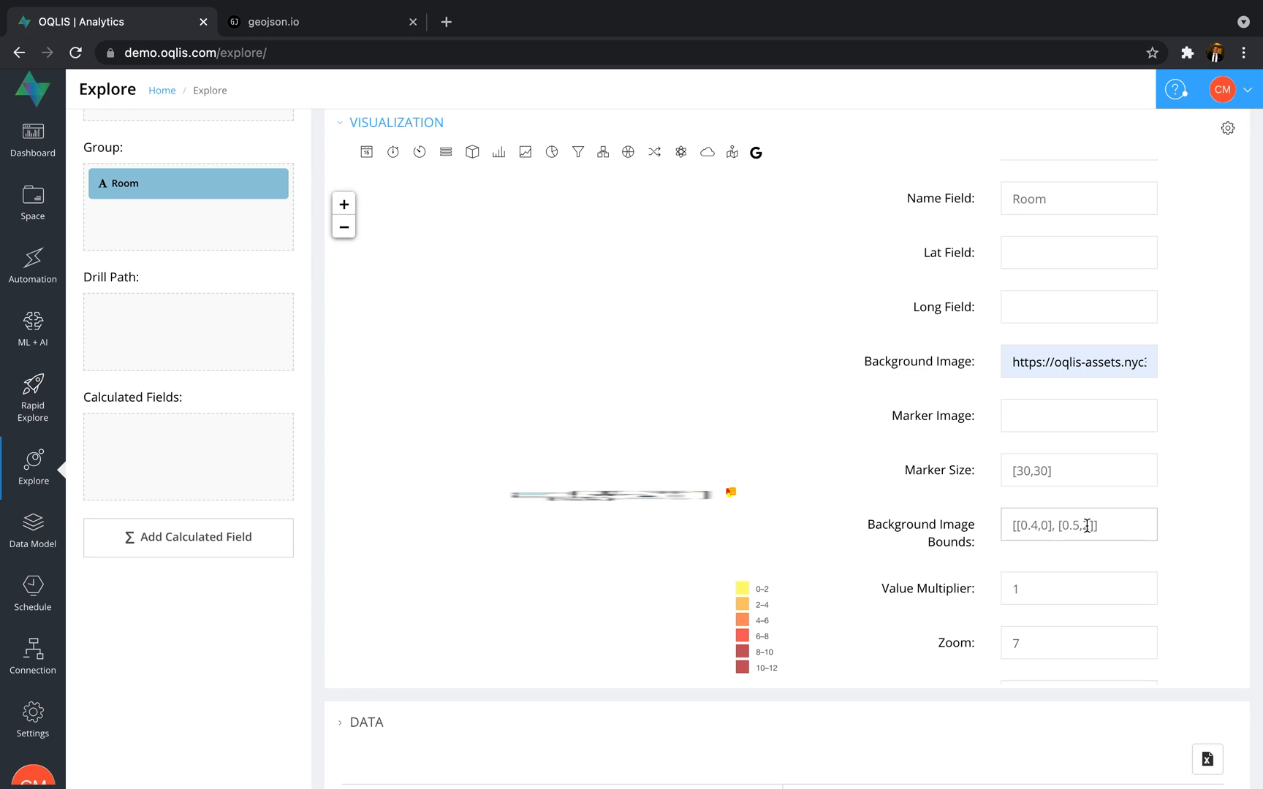
double_click(1045, 524)
text(2.1)
click(1099, 526)
text(.2)
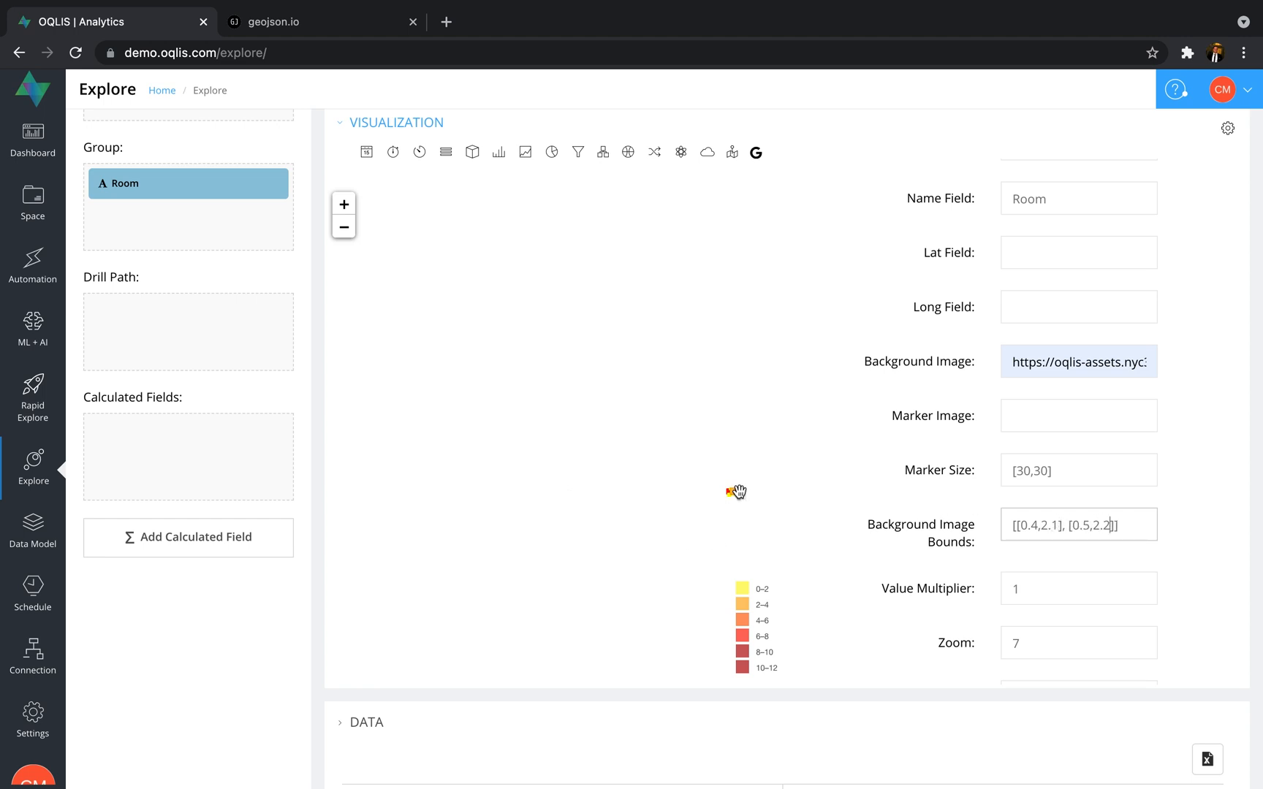
scroll(738, 492, up, 5)
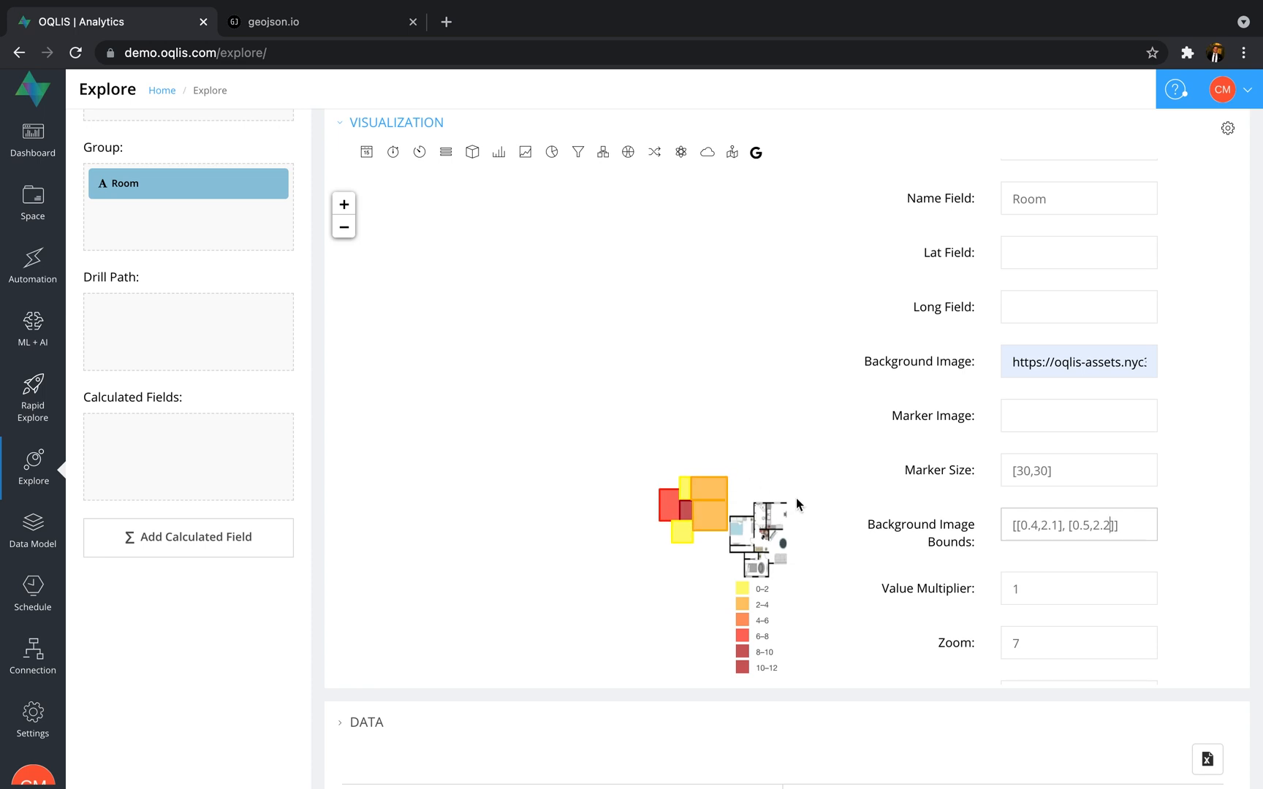
scroll(797, 500, down, 3)
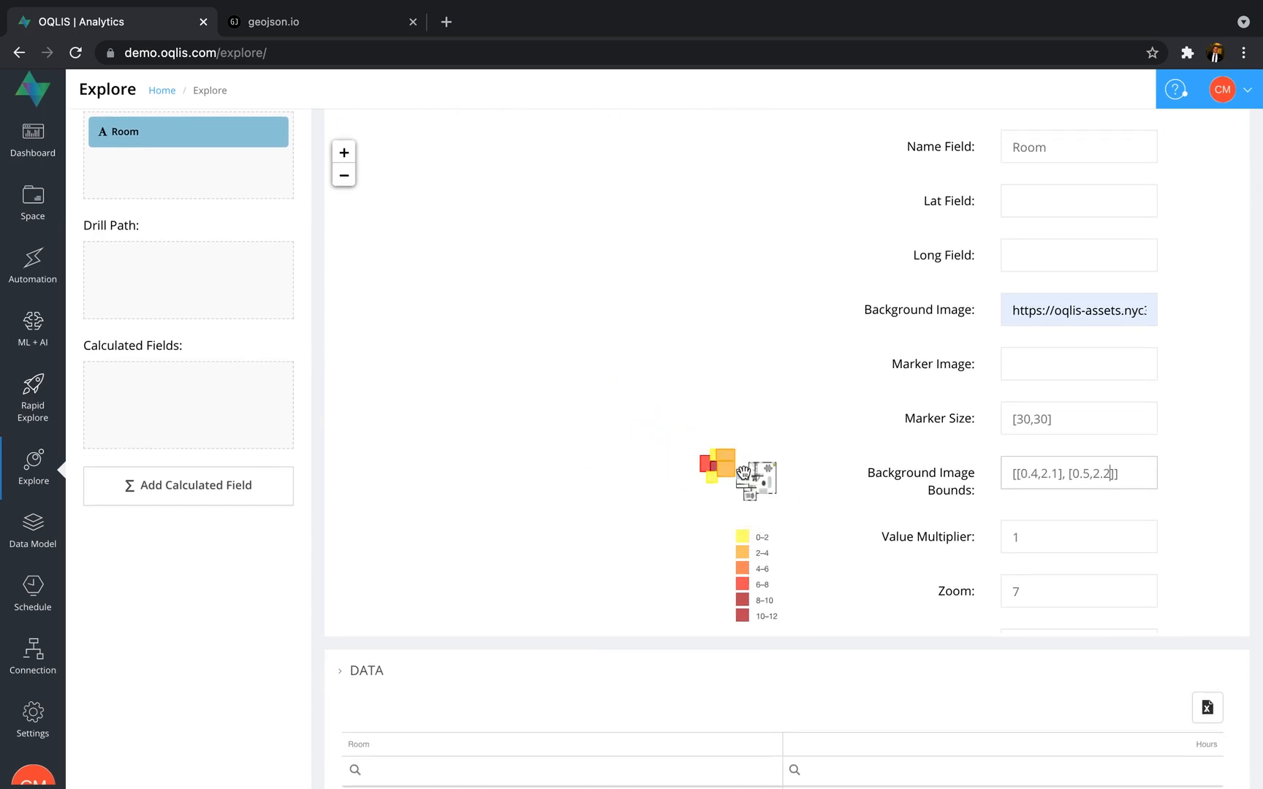
Step: Examine how far the floor plan image is offset from the coloured rooms on the map
scroll(771, 471, down, 2)
scroll(783, 472, up, 2)
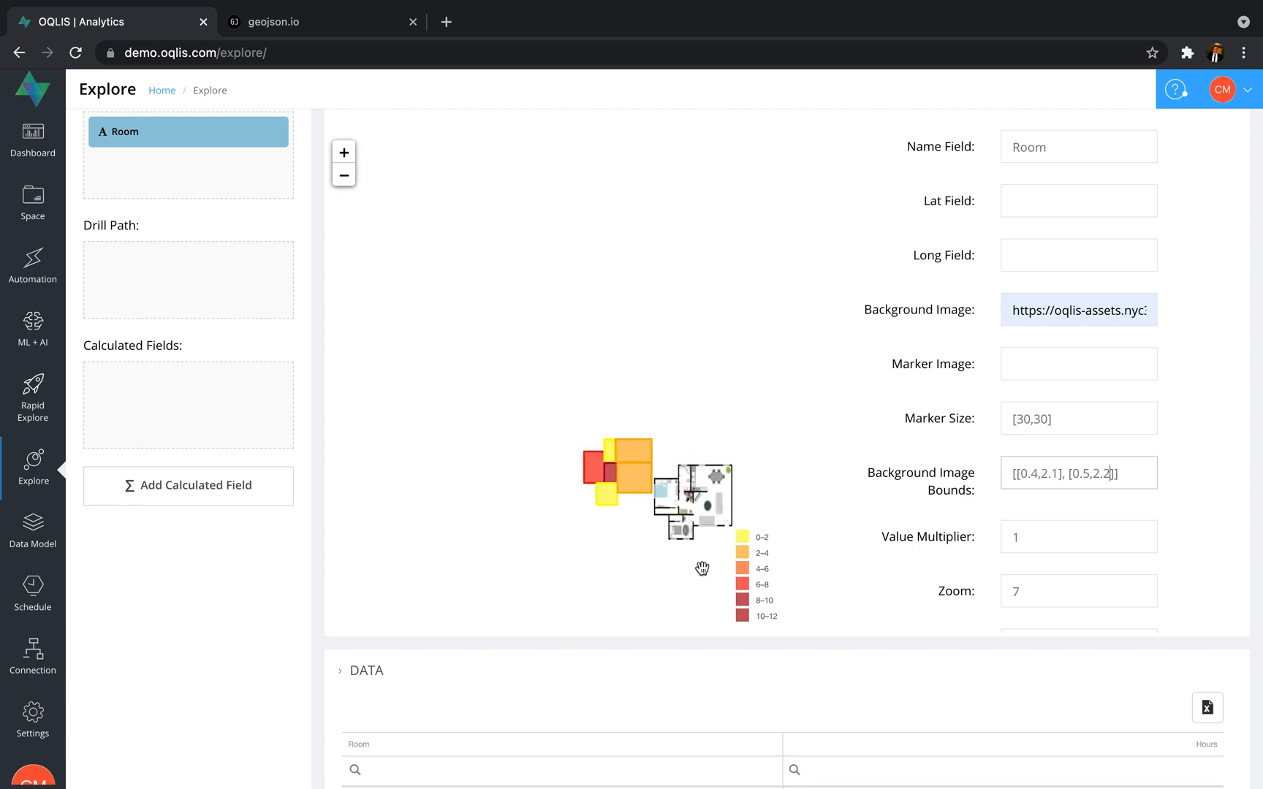
scroll(702, 569, up, 1)
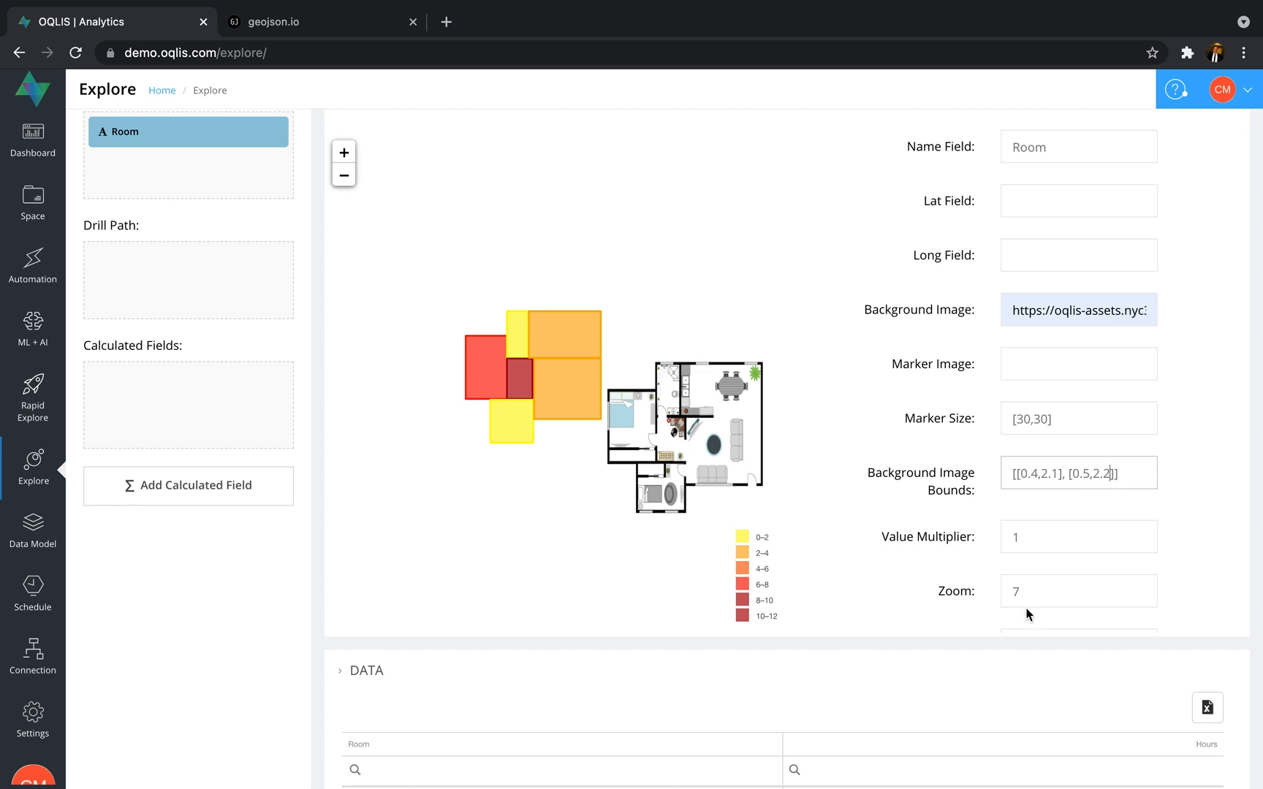
Step: Review the background image bounds, zoom, centre and value range settings, and inspect the floor plan's alignment with the coloured rooms up close
scroll(1041, 589, down, 3)
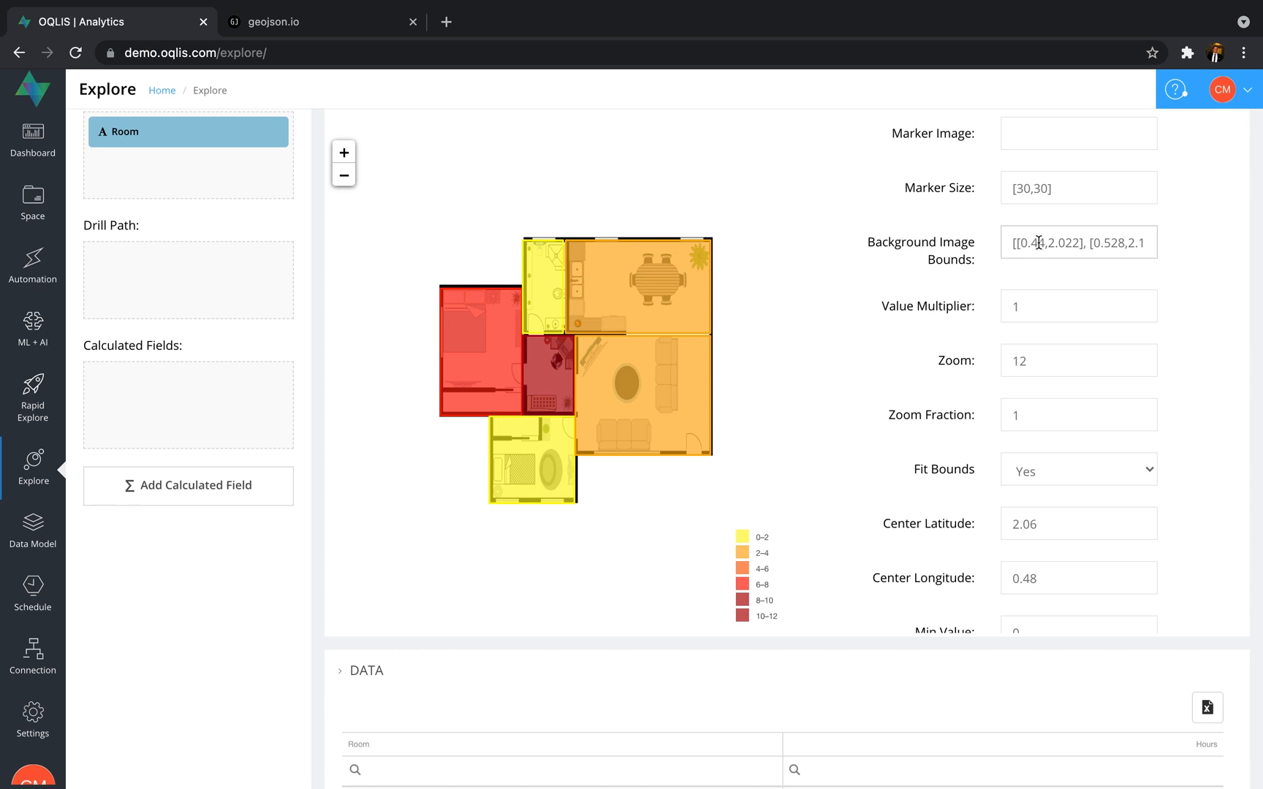
scroll(1038, 243, right, 1)
scroll(1039, 243, left, 1)
scroll(1024, 243, right, 1)
scroll(1063, 244, left, 1)
scroll(1094, 242, right, 1)
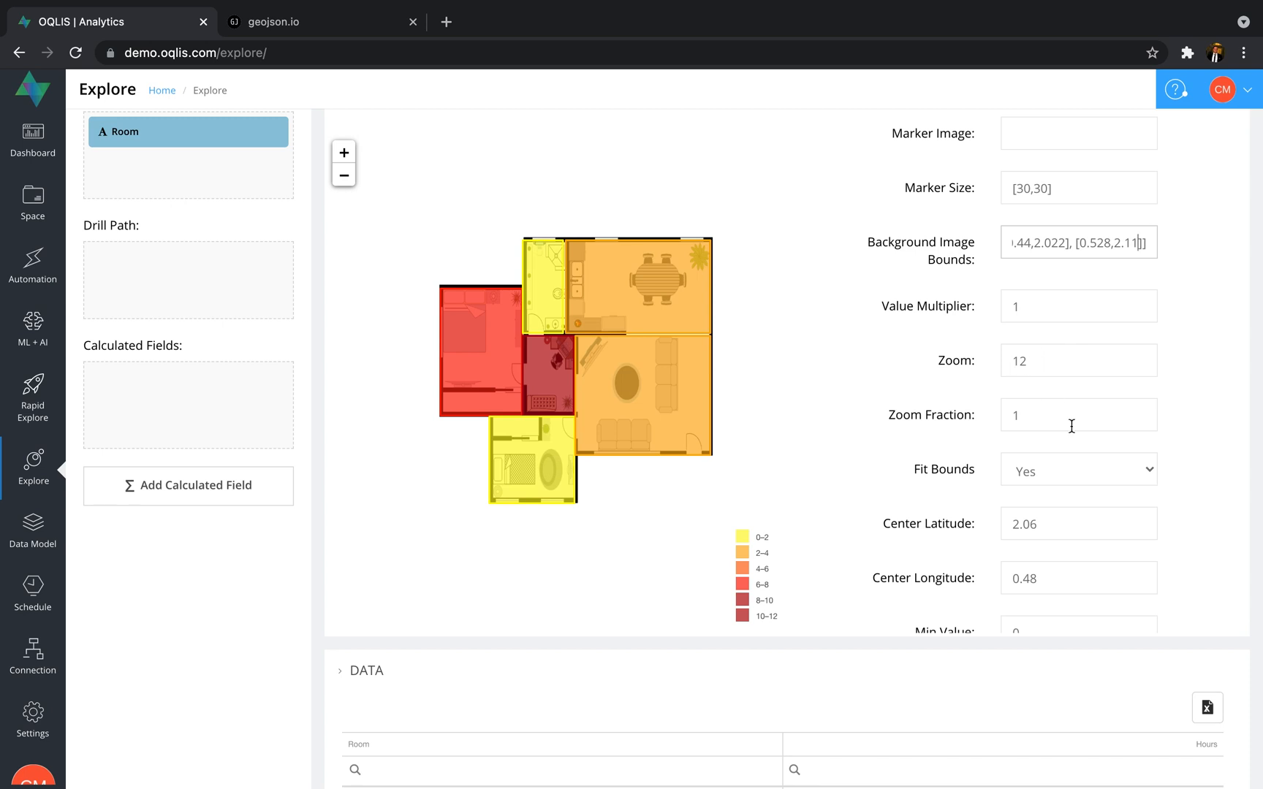
scroll(1071, 425, down, 2)
scroll(1071, 425, down, 2)
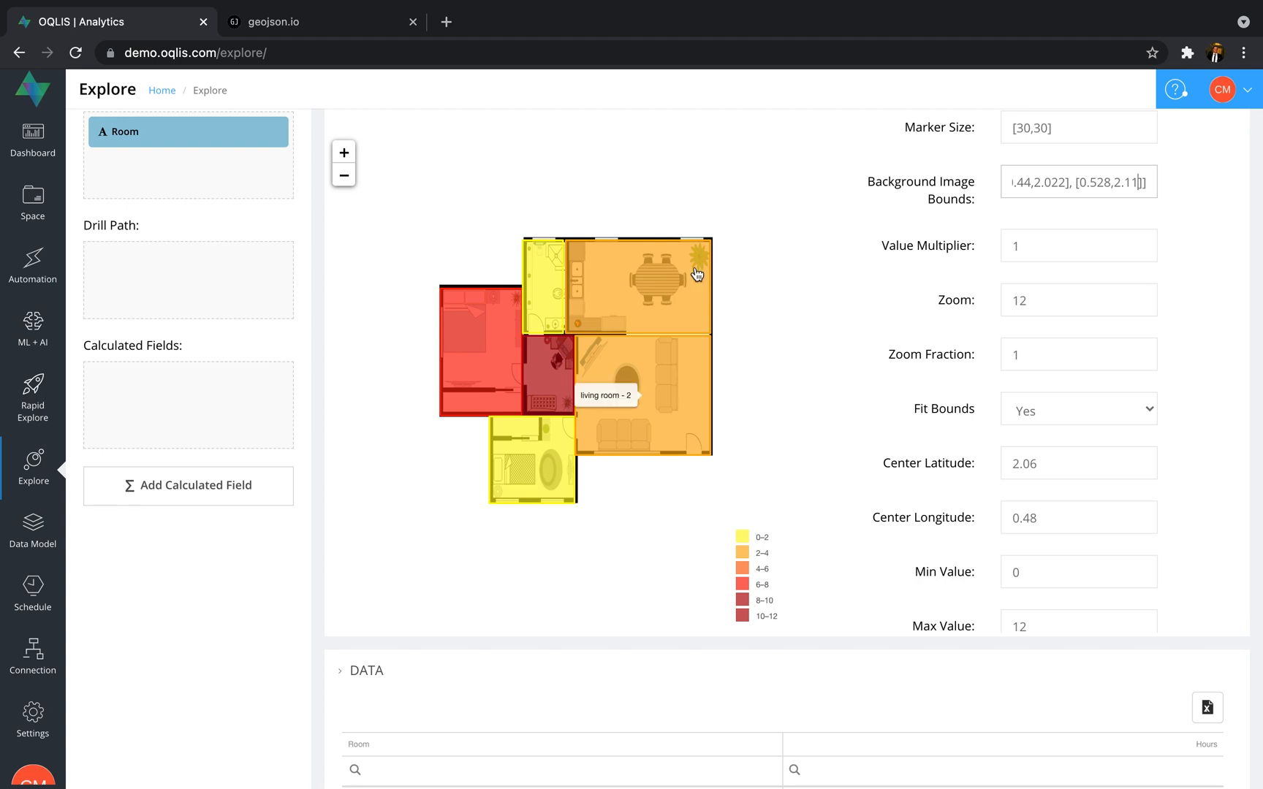
scroll(713, 203, up, 2)
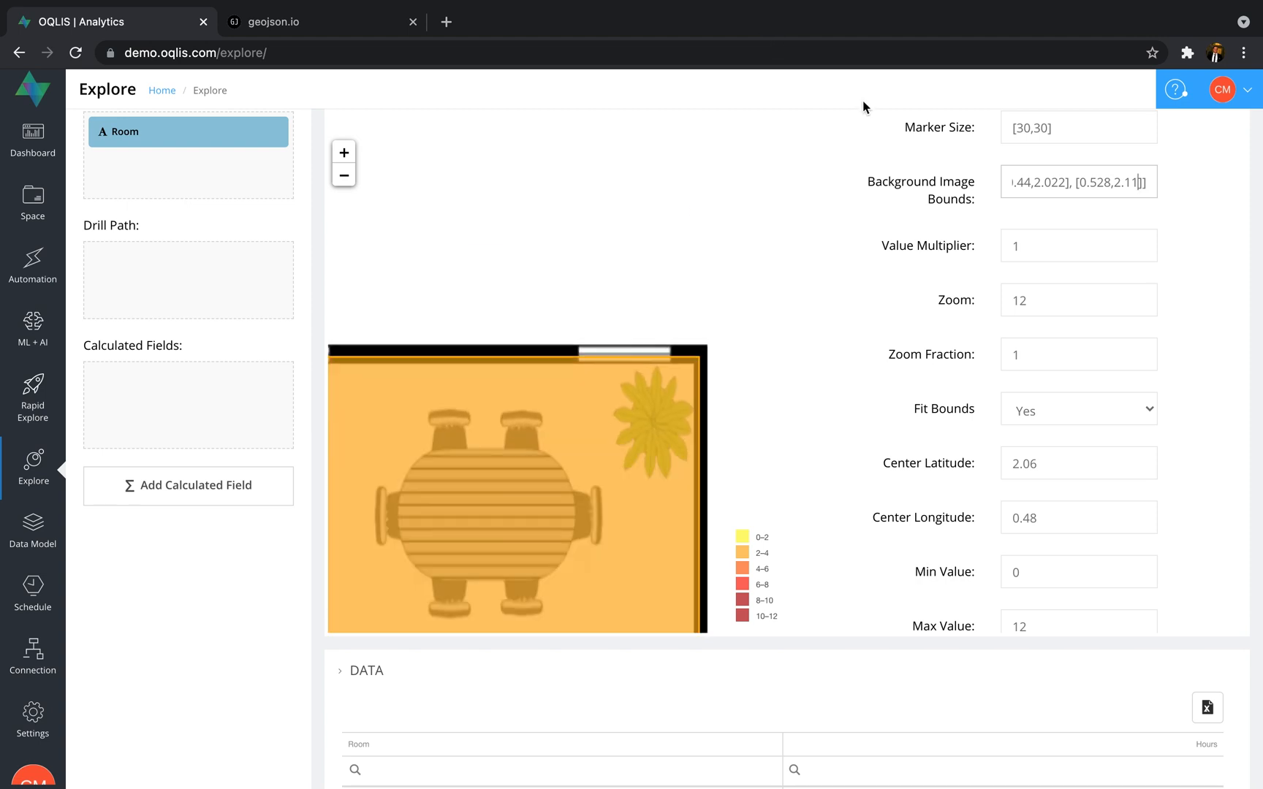
Step: Open the save form for the choropleth explore
scroll(862, 104, up, 5)
click(1114, 156)
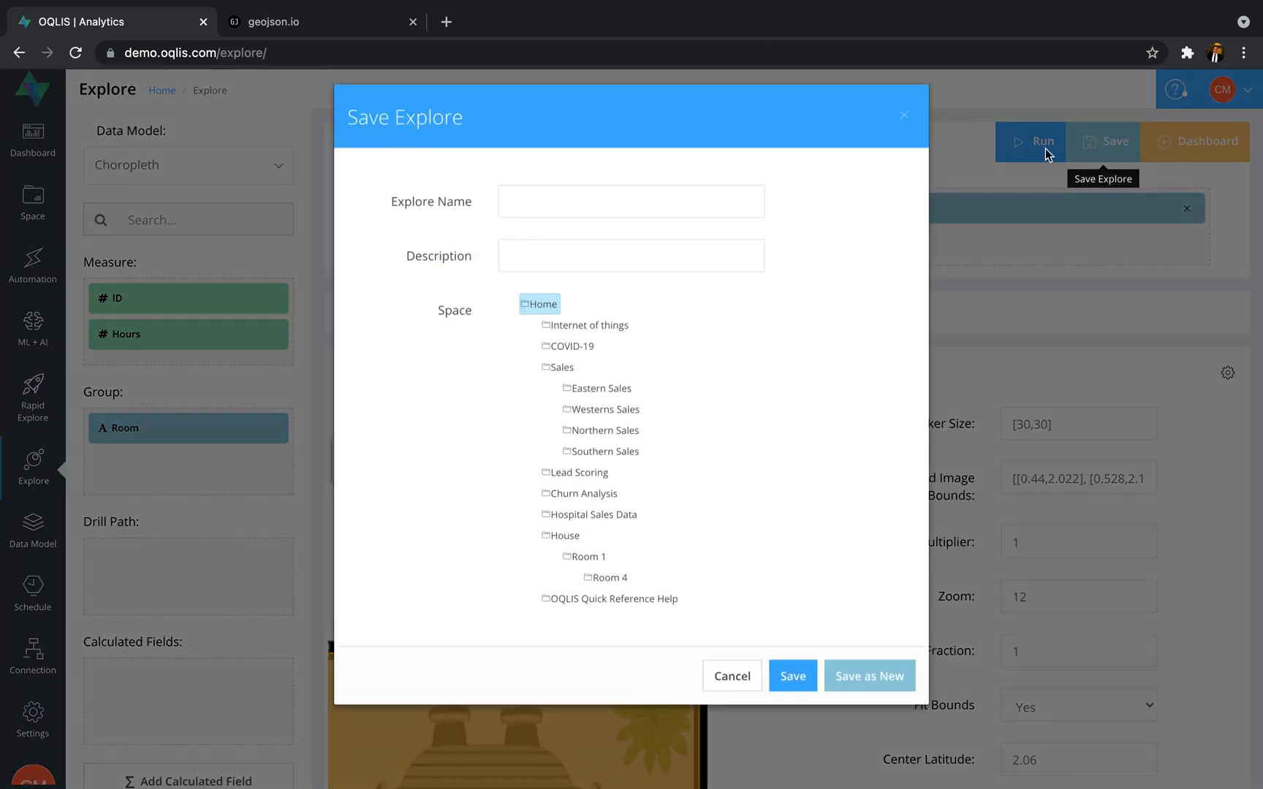
click(530, 211)
click(875, 277)
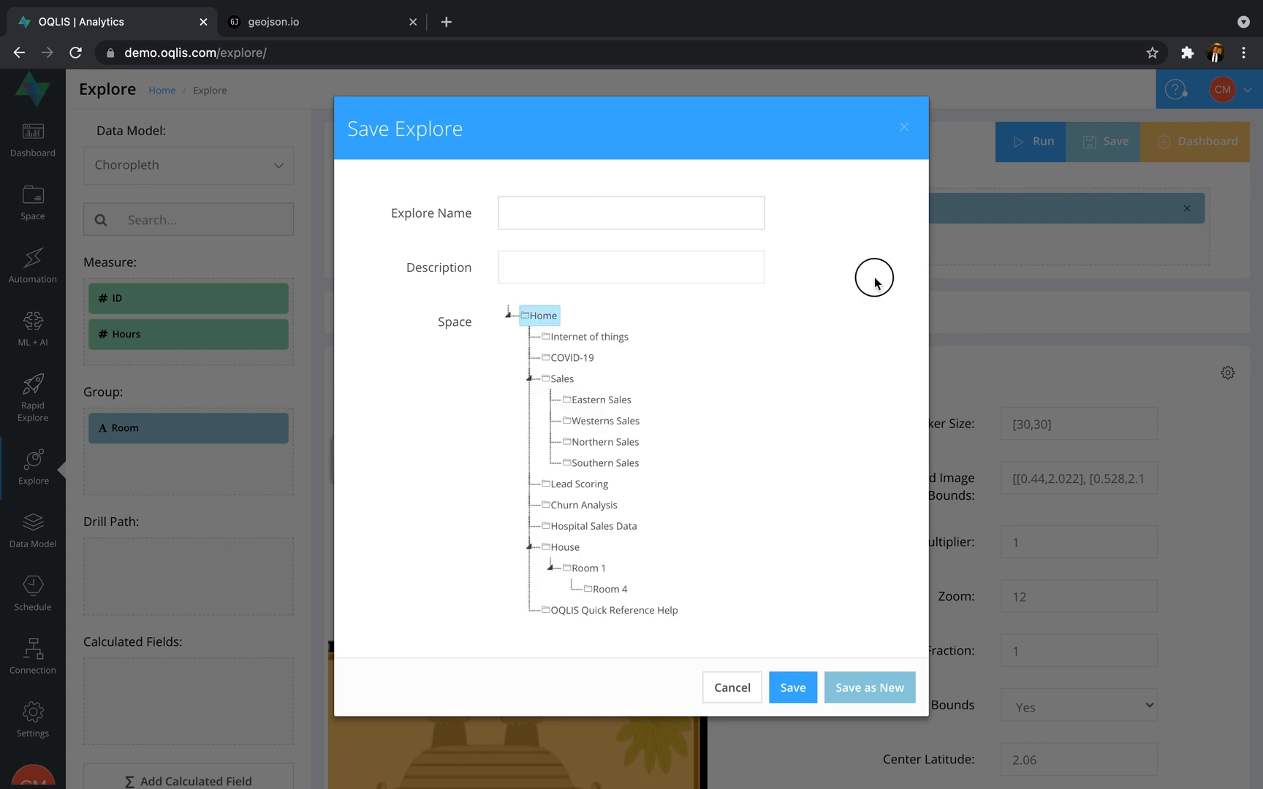